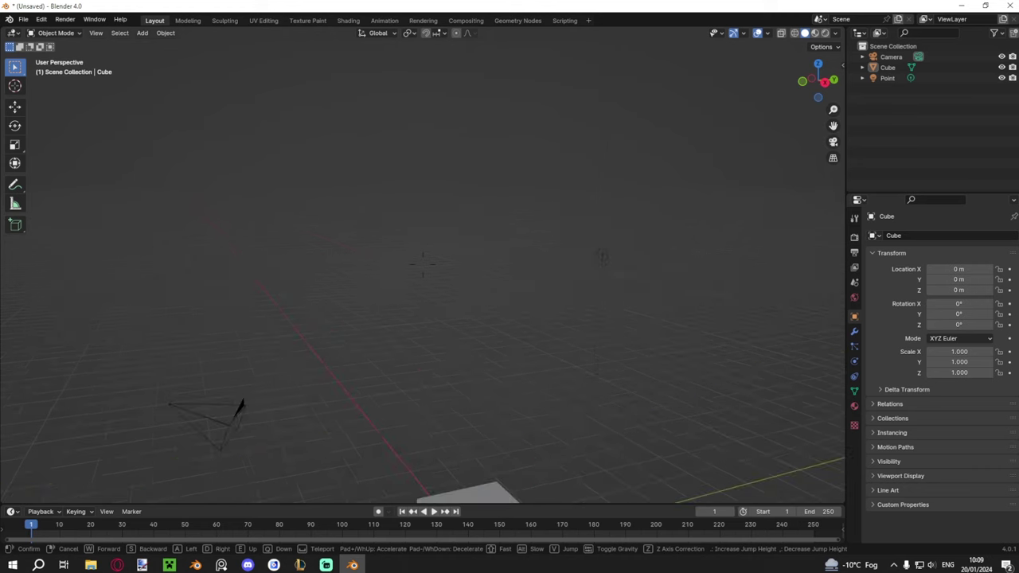
# Step: Fly up and down through the scene in walk navigation and keep the new viewpoint
pyautogui.press('q')
pyautogui.press('e')
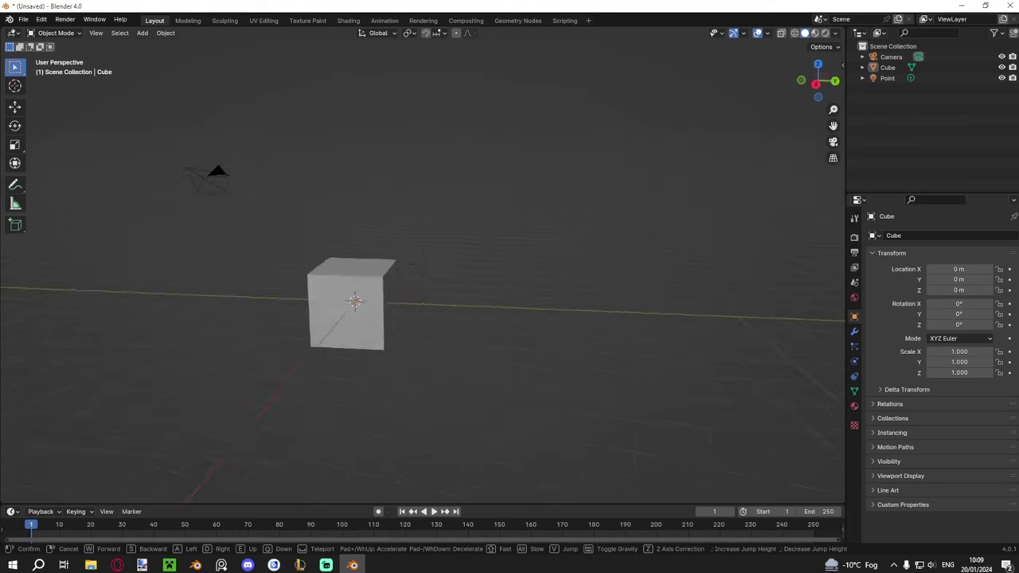
pyautogui.click(615, 276)
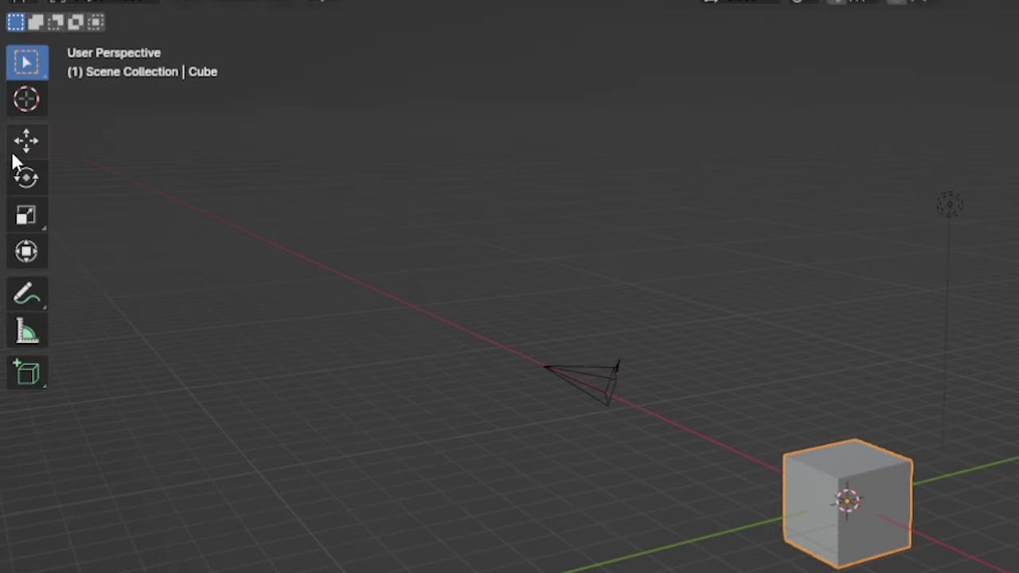
# Step: Try the Move, Rotate and Scale tools on the cube, stretching it along Z, and undo the change
pyautogui.click(25, 141)
pyautogui.click(26, 177)
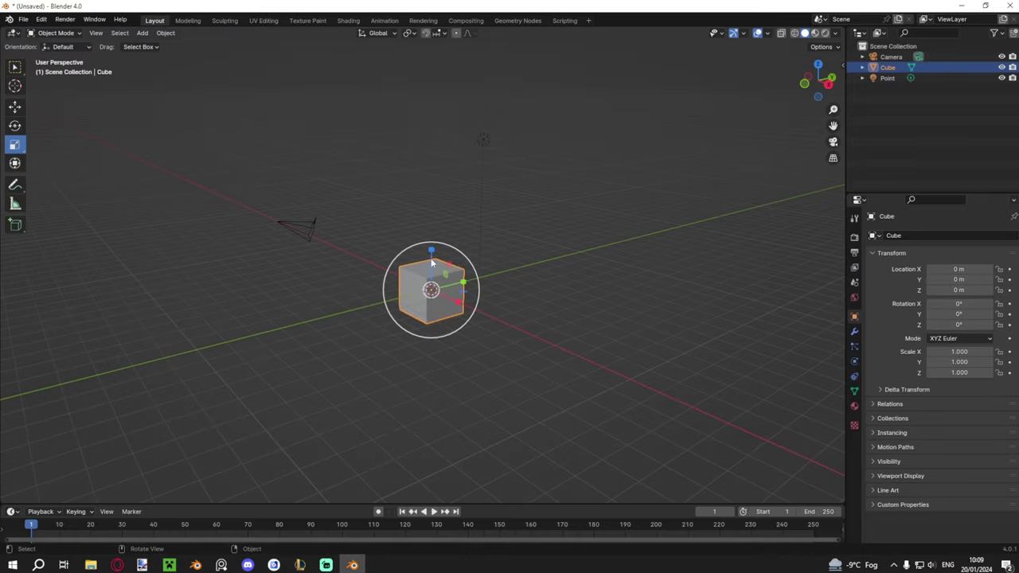
pyautogui.moveTo(430, 251); pyautogui.dragTo(426, 223)
pyautogui.moveTo(428, 164); pyautogui.dragTo(432, 169)
pyautogui.hotkey('ctrl', 'z')
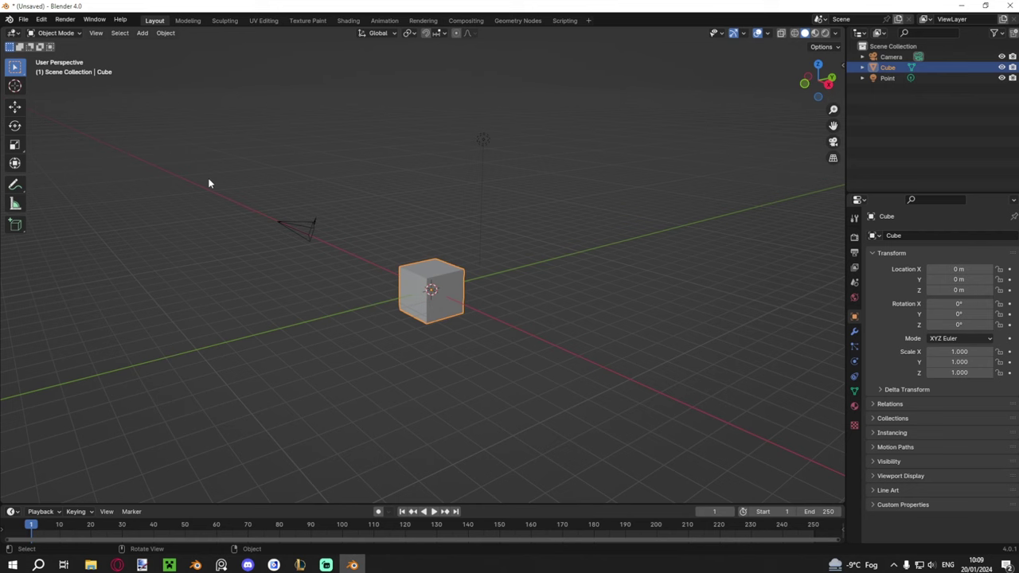
# Step: Hide the 3D viewport's toolbar and show it again
pyautogui.press('t')
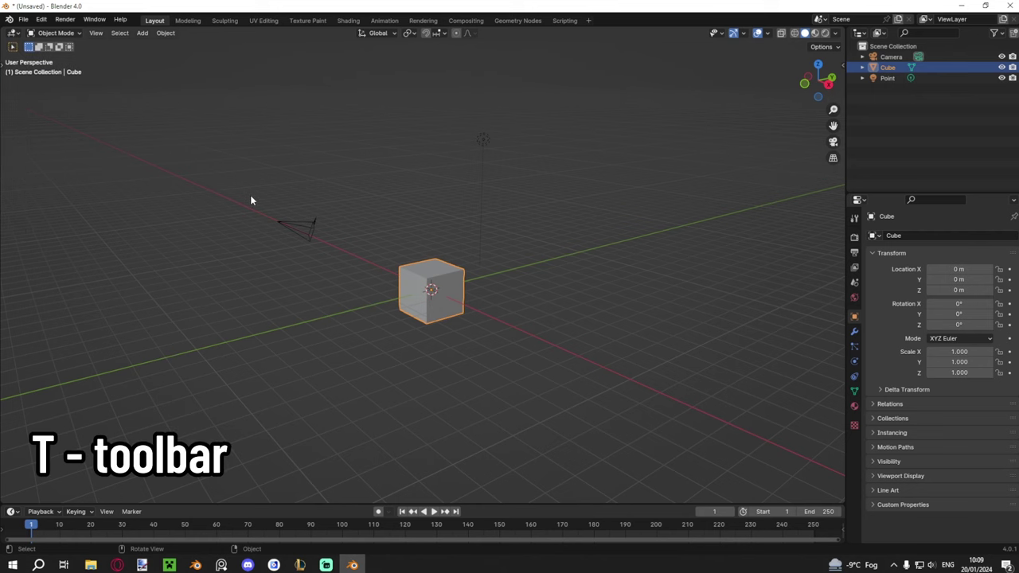
pyautogui.press('t')
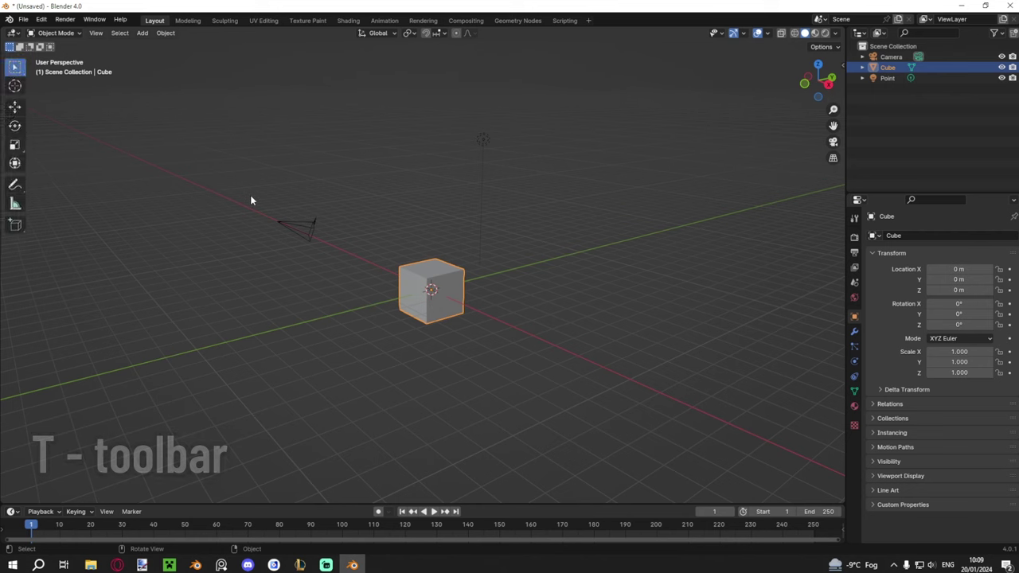
# Step: Move the cube along the global X axis to about 5.93 m
pyautogui.moveTo(430, 277); pyautogui.dragTo(406, 280)
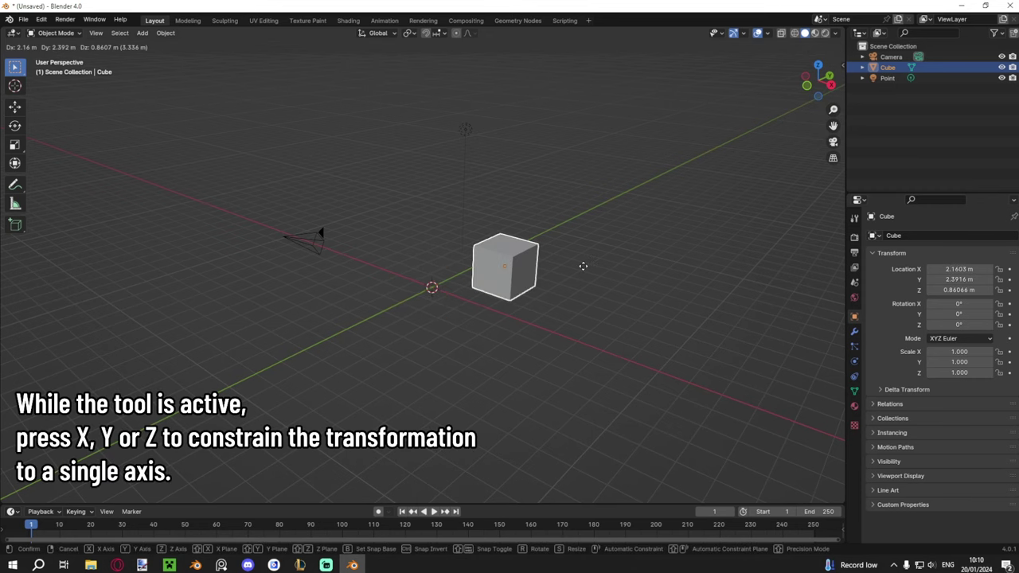
pyautogui.press('x')
pyautogui.press('y')
pyautogui.press('z')
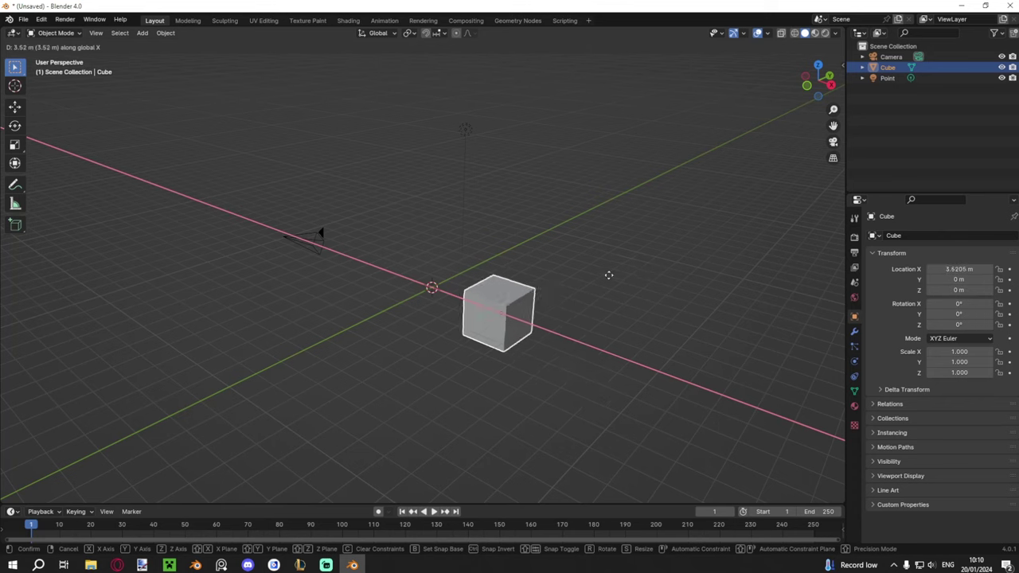
pyautogui.click(645, 253)
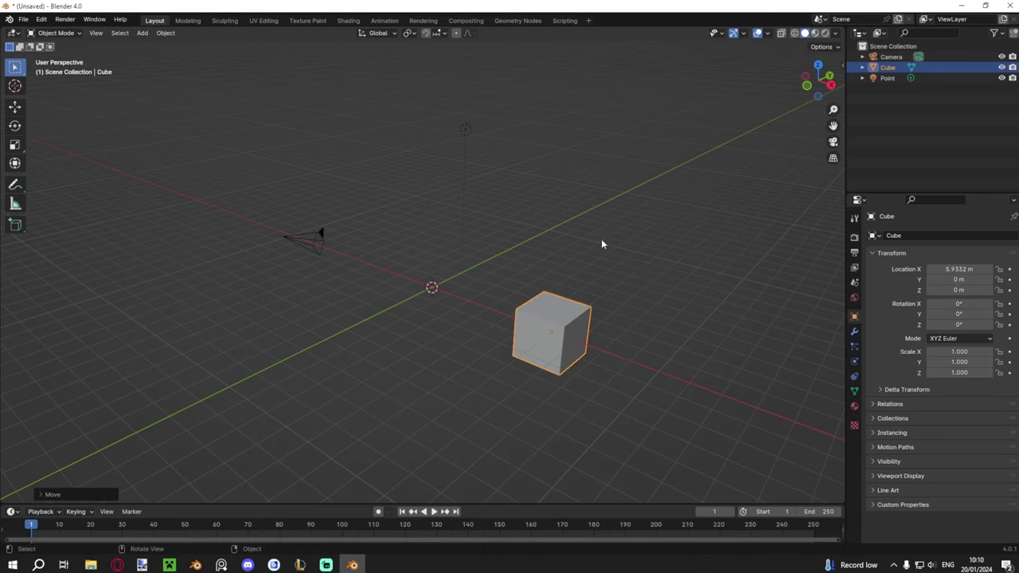
# Step: Reposition the cube using axis and plane constraints, to about X 2.43 m, Y 4.6 m and Z 3.65 m
pyautogui.press('y')
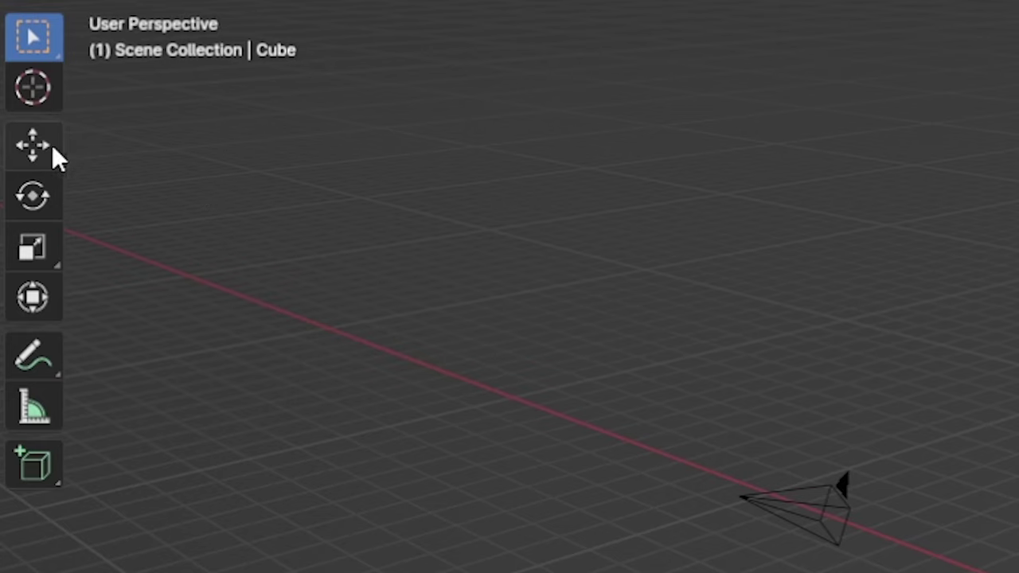
pyautogui.click(16, 107)
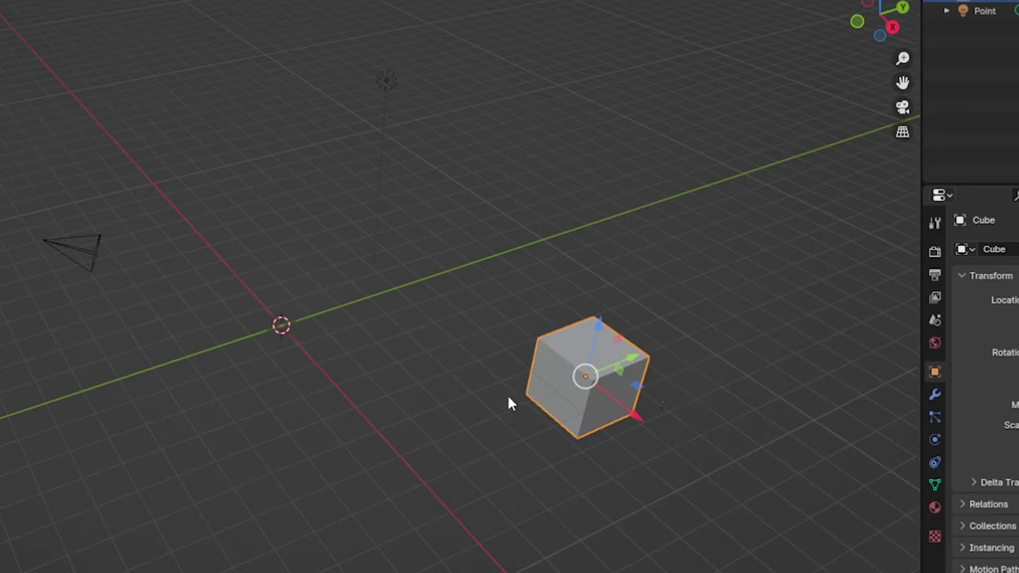
pyautogui.moveTo(517, 374); pyautogui.dragTo(433, 370)
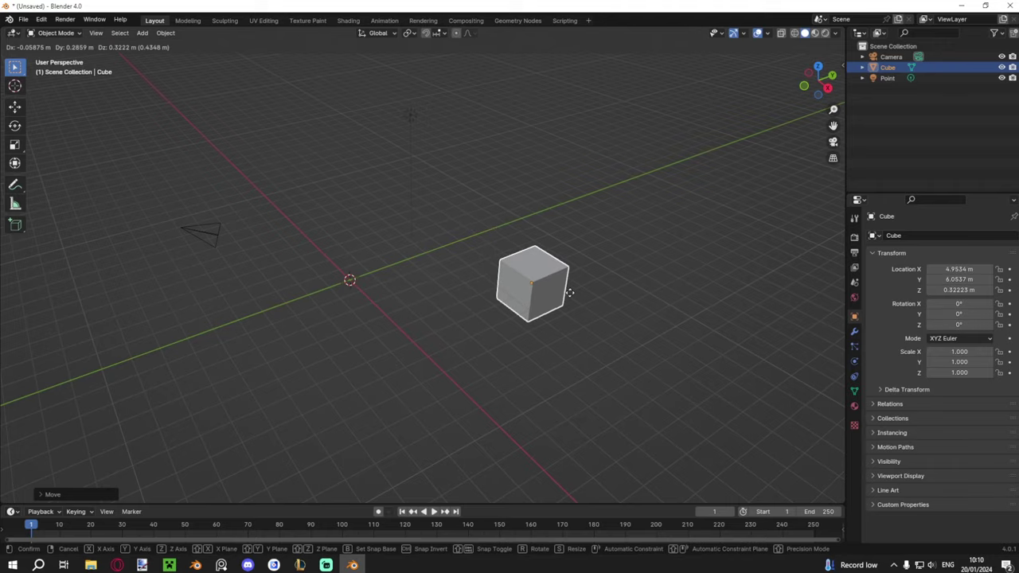
pyautogui.press('z')
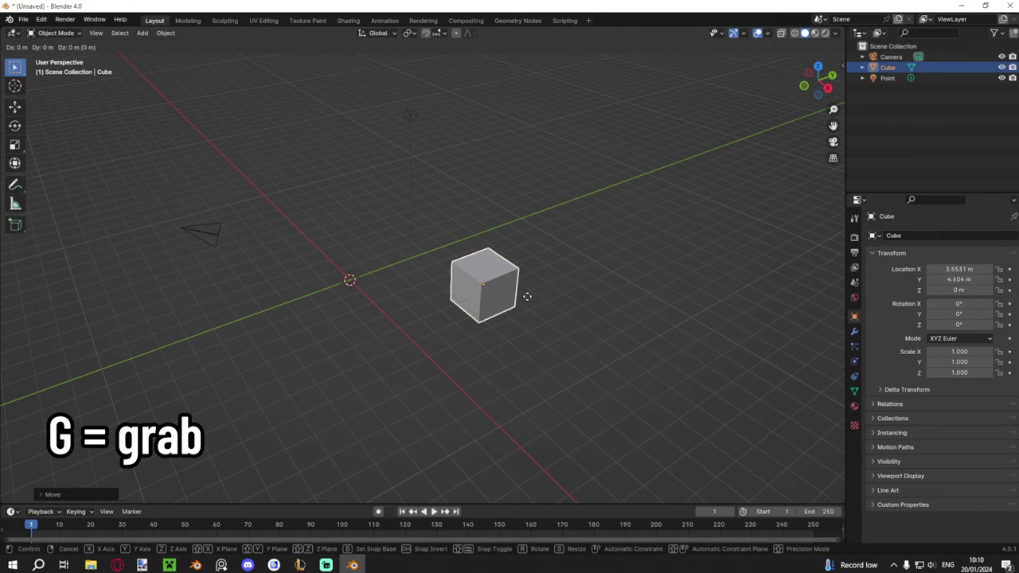
pyautogui.hotkey('shift', 'y')
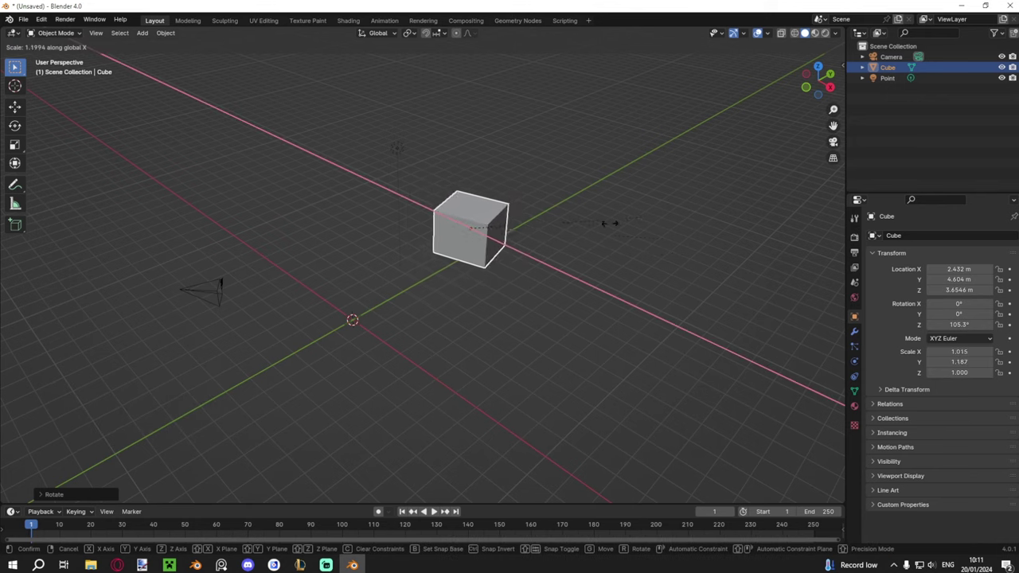
# Step: Scale the cube with axis and plane constraints to about 1.217 in X, 2.723 in Y and 2.81 in Z
pyautogui.press('y')
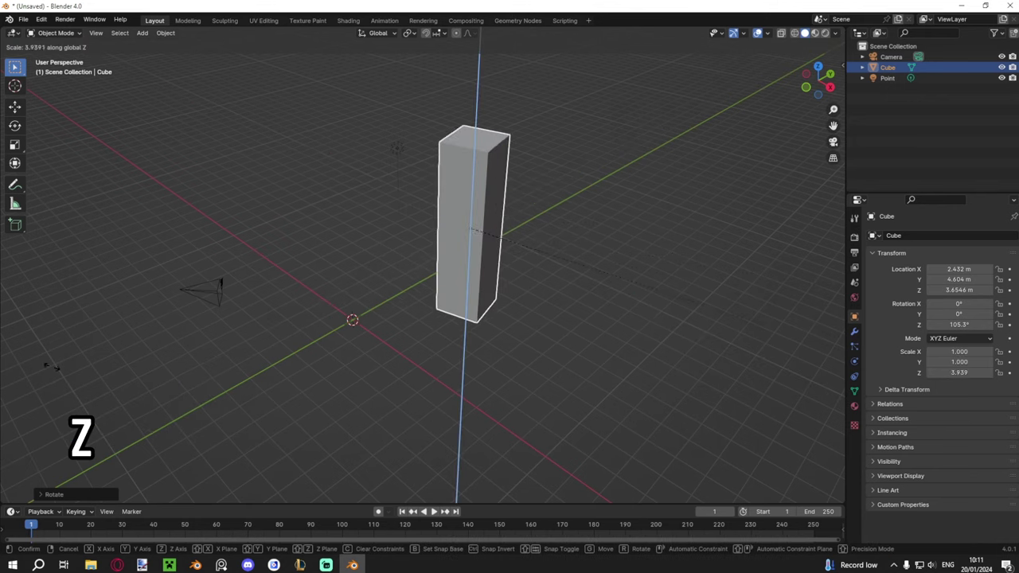
pyautogui.hotkey('shift', 'z')
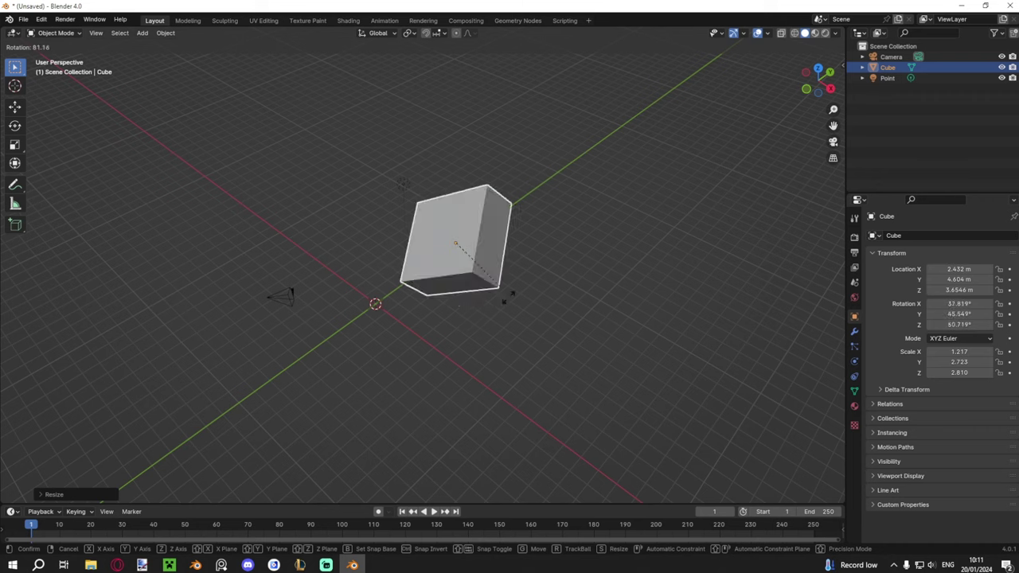
# Step: Try rotating and moving the cube freely, undoing the confirmed rotation and cancelling the other attempts
pyautogui.click(504, 310)
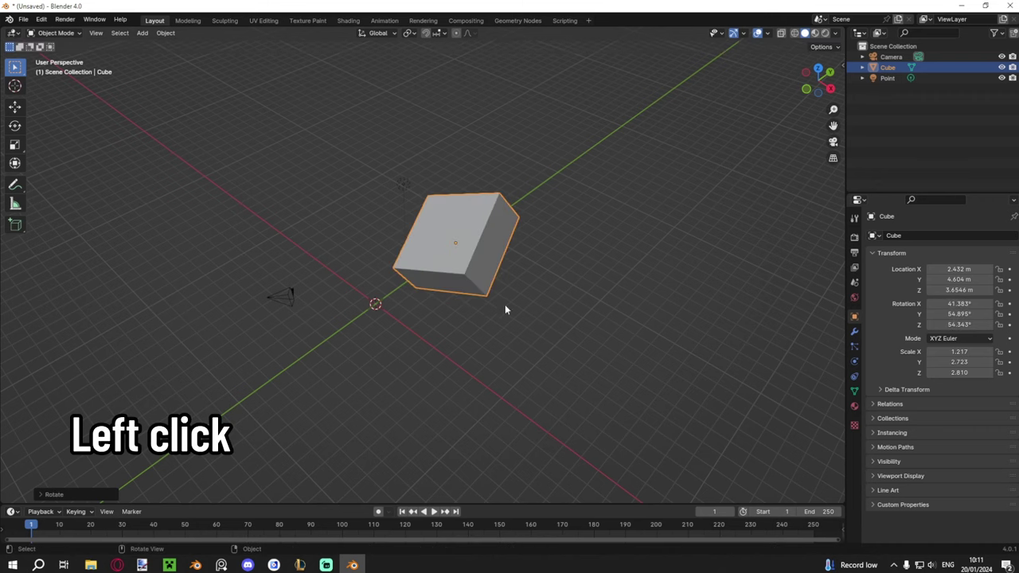
pyautogui.hotkey('ctrl', 'z')
pyautogui.press('r')
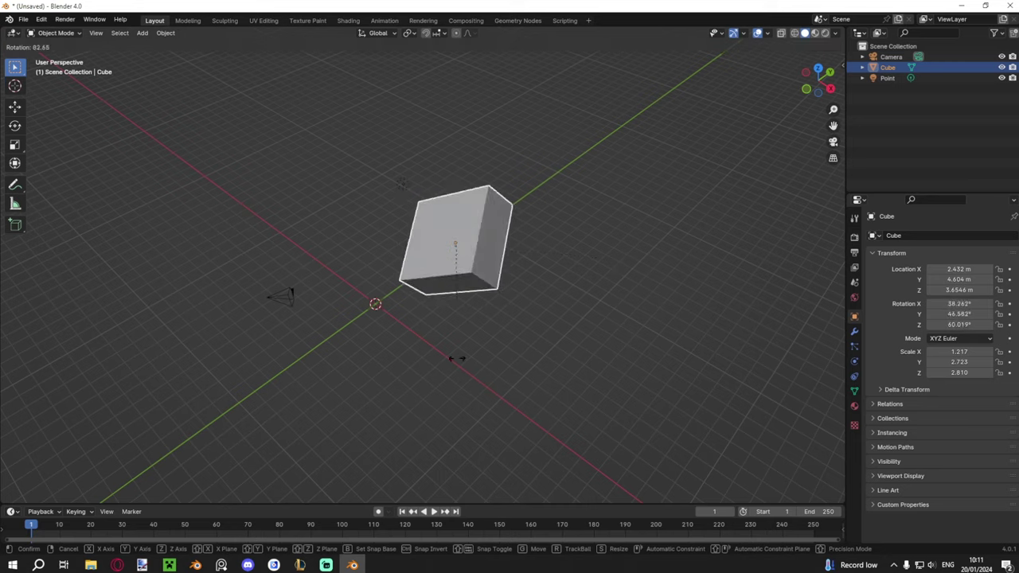
pyautogui.rightClick(422, 362)
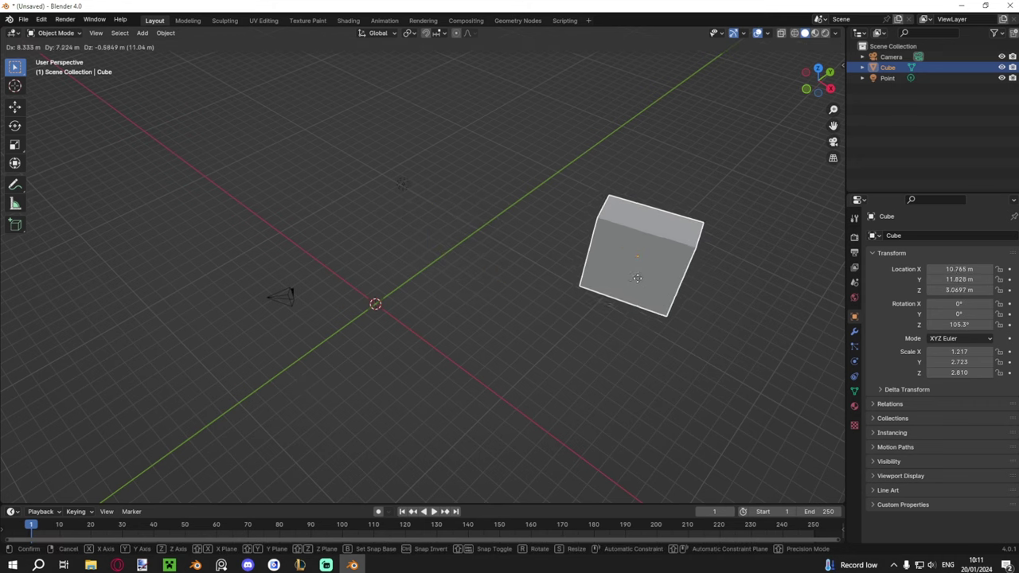
pyautogui.rightClick(658, 204)
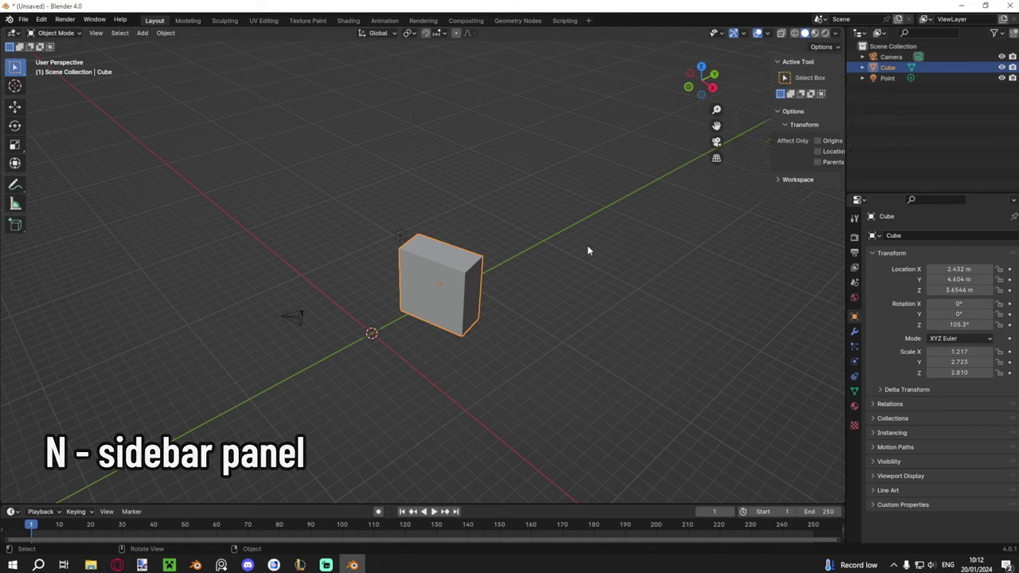
# Step: Show the cube's transform properties in the viewport sidebar and hide the toolbar
pyautogui.press('n')
pyautogui.press('t')
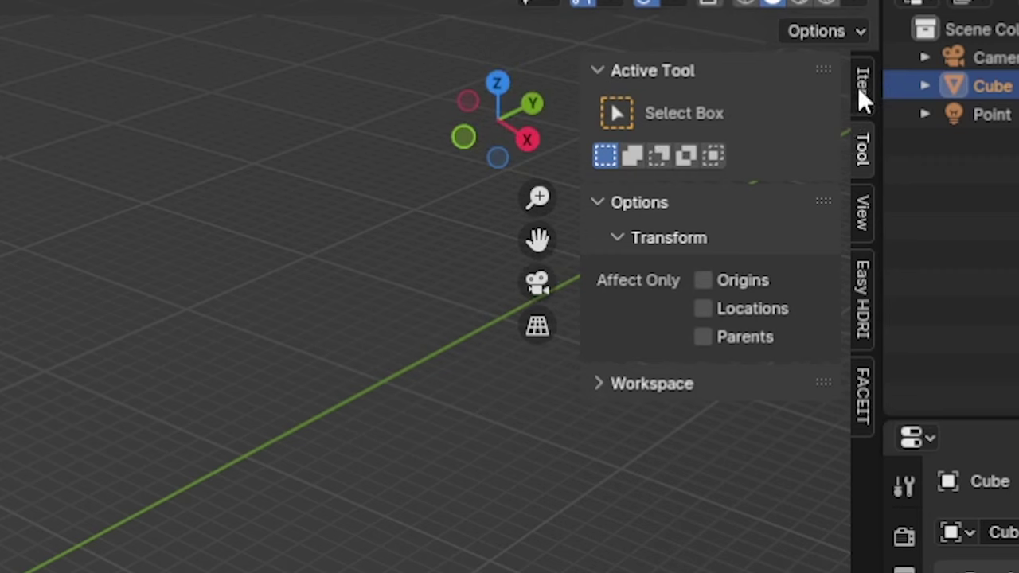
pyautogui.click(860, 86)
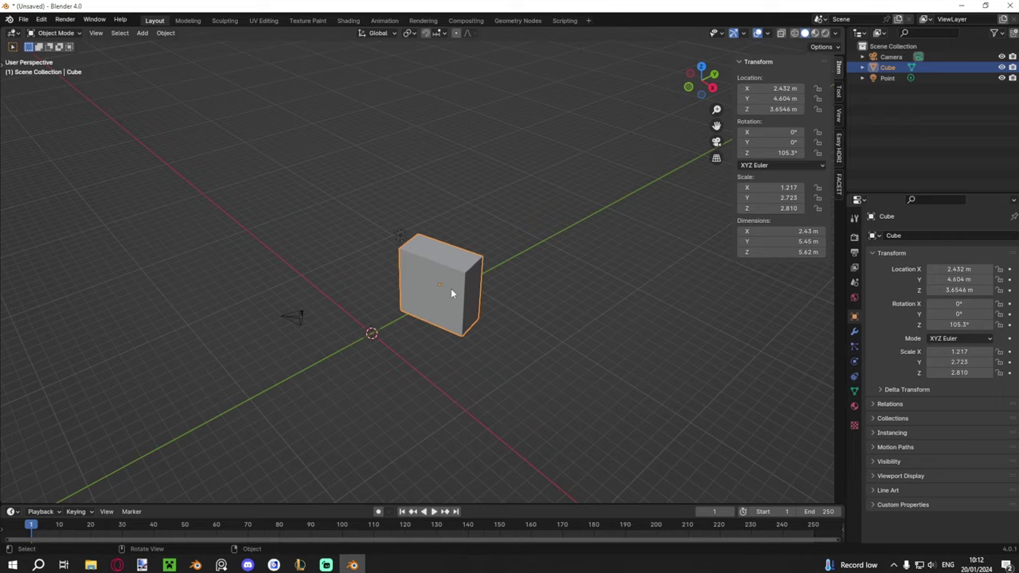
pyautogui.press('g')
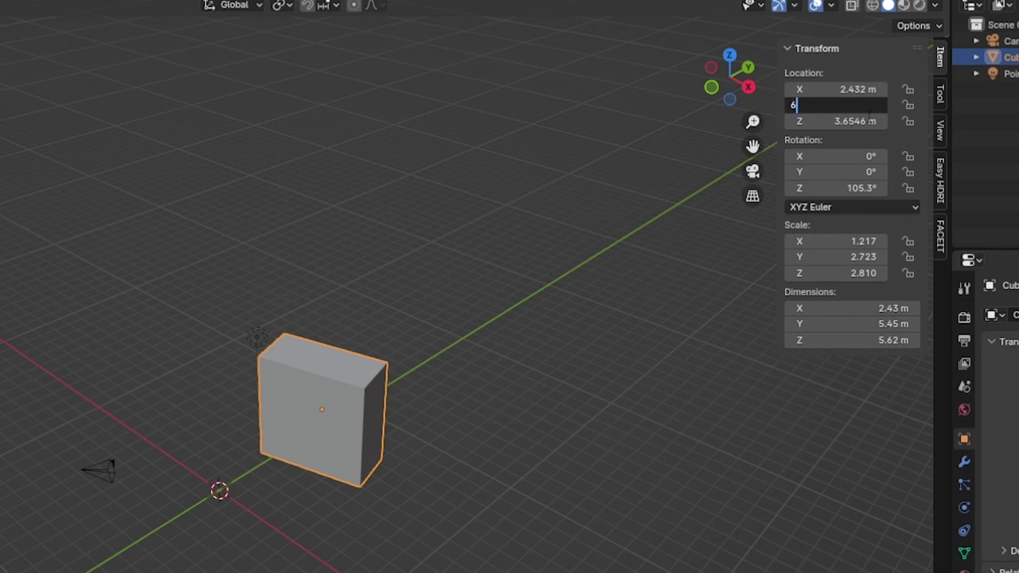
# Step: Set the cube's Y location to 6 m, change it to 2 m and fine-tune it by scrubbing the value
pyautogui.press('Return')
pyautogui.write('2')
pyautogui.press('Return')
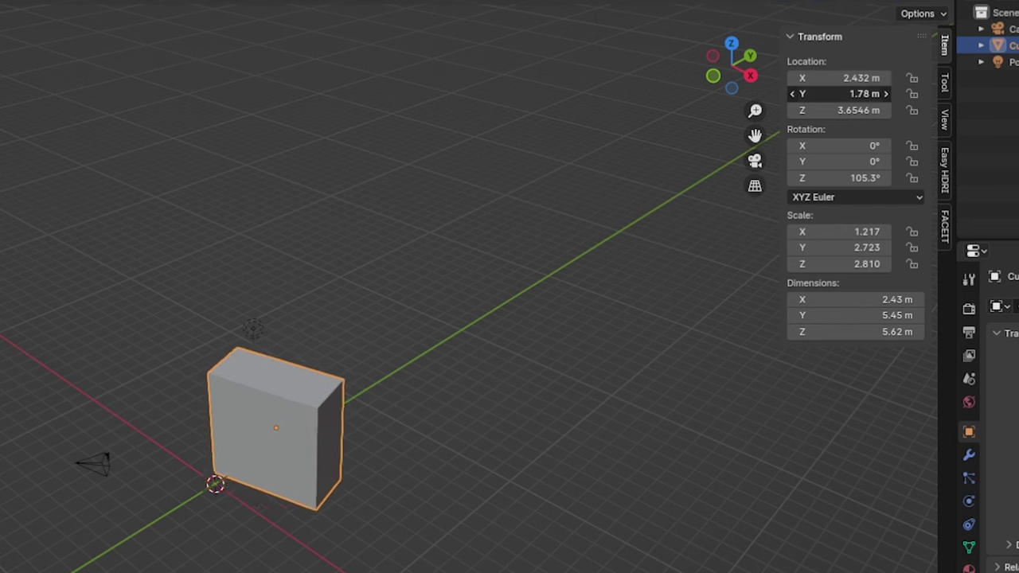
pyautogui.moveTo(845, 94)
pyautogui.mouseDown()
pyautogui.moveTo(781, 93)
pyautogui.moveTo(880, 93)
pyautogui.moveTo(824, 93)
pyautogui.moveTo(869, 93)
pyautogui.moveTo(849, 93)
pyautogui.mouseUp()
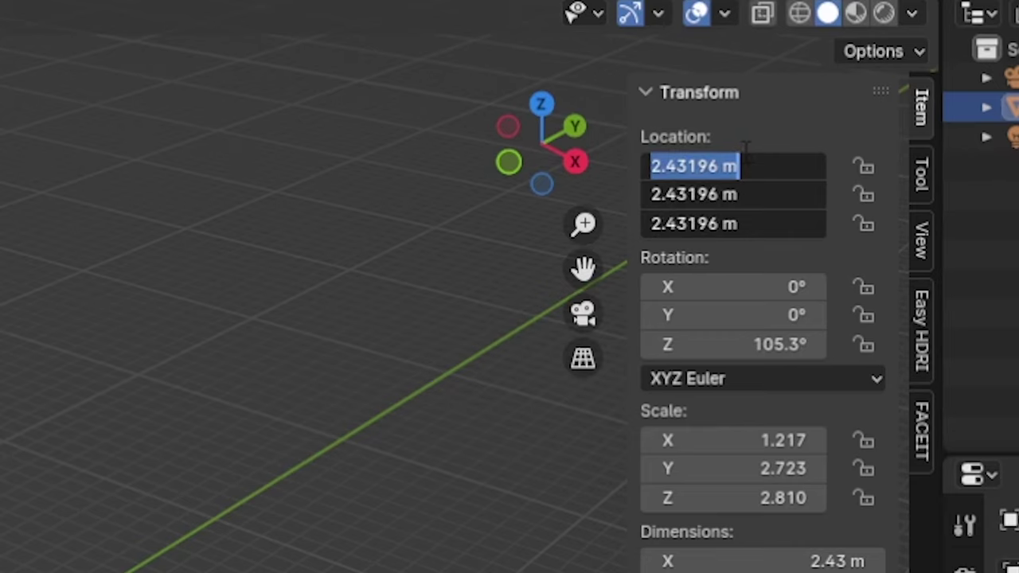
# Step: Set the cube's X, Y and Z locations together to 5 m, and scrub all three to about 3.93 m
pyautogui.press('Return')
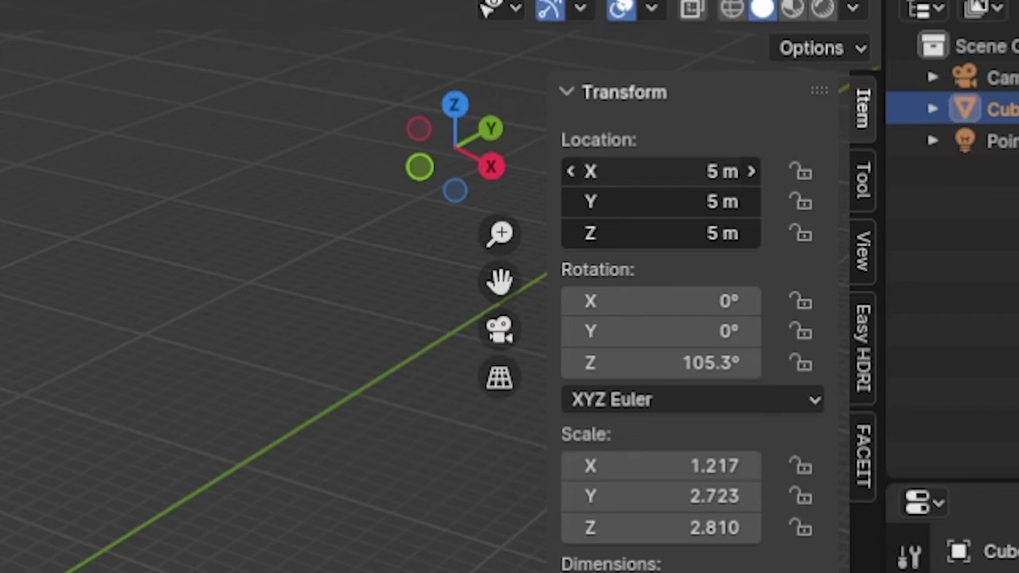
pyautogui.moveTo(709, 171)
pyautogui.mouseDown()
pyautogui.moveTo(741, 172)
pyautogui.moveTo(693, 171)
pyautogui.moveTo(757, 171)
pyautogui.moveTo(725, 171)
pyautogui.mouseUp()
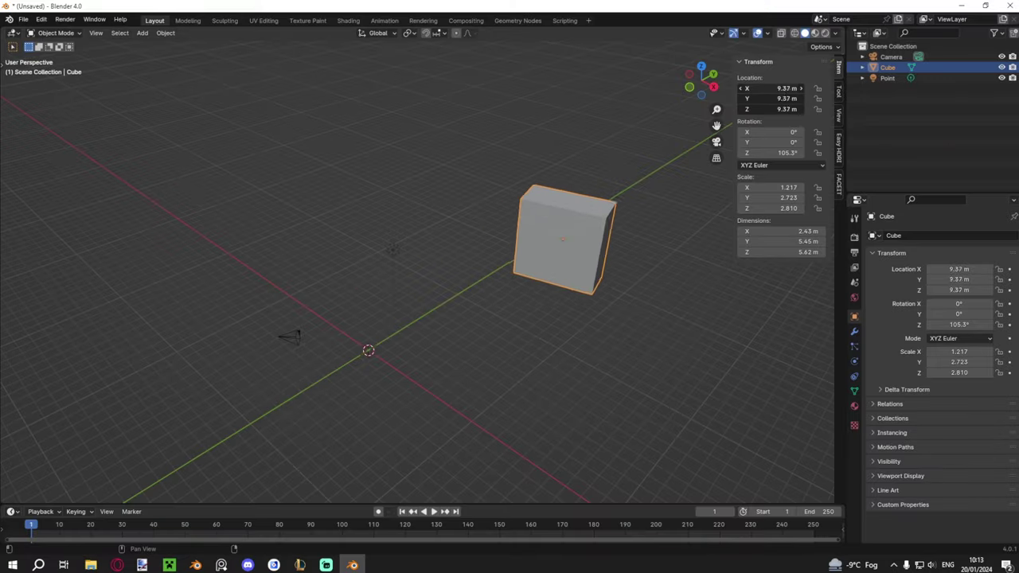
pyautogui.moveTo(787, 89); pyautogui.dragTo(757, 89)
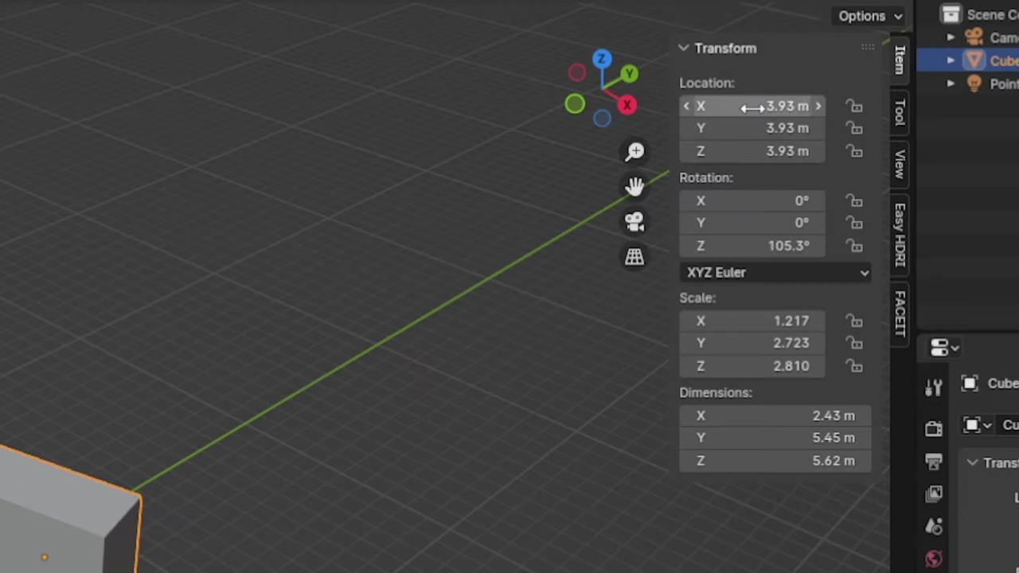
# Step: Reset the cube's location and rotation to 0 and its scale to 1
pyautogui.press('BackSpace')
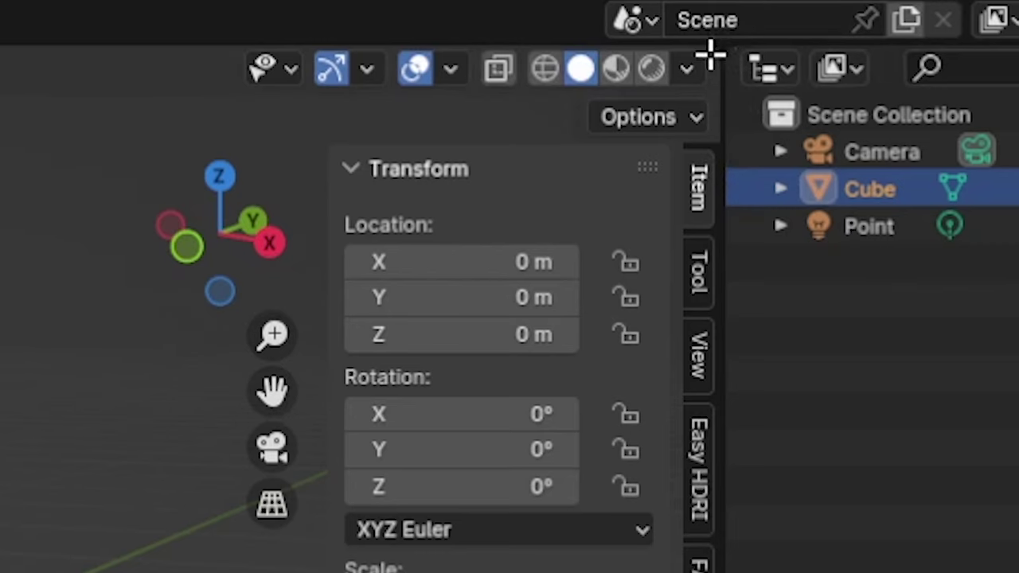
# Step: Split the 3D viewport vertically into two side-by-side areas
pyautogui.moveTo(687, 56); pyautogui.dragTo(0, 56)
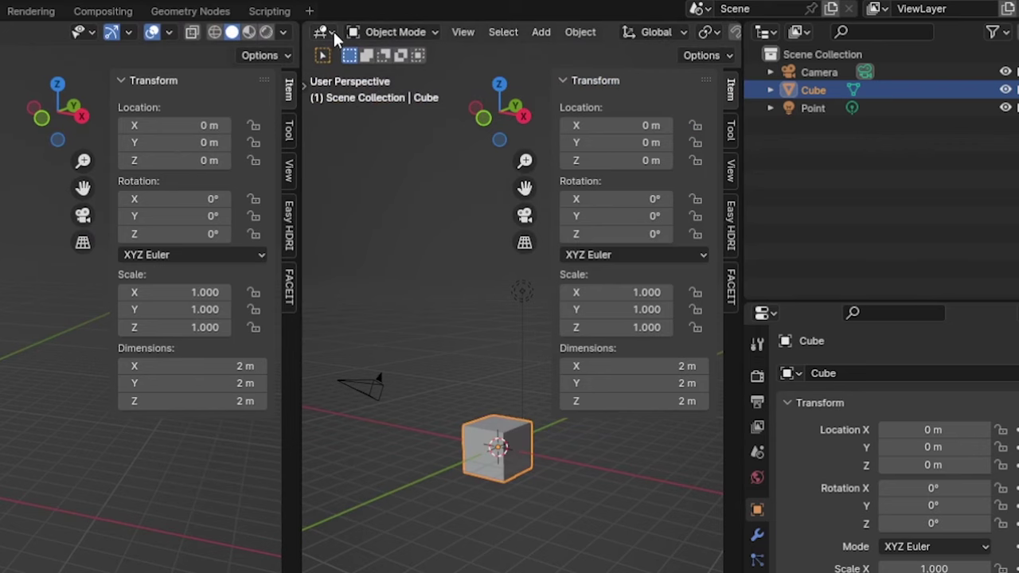
# Step: Switch the new area through the Texture Node, Geometry Node and Properties editors and back to the 3D Viewport
pyautogui.click(597, 33)
pyautogui.click(614, 108)
pyautogui.click(323, 33)
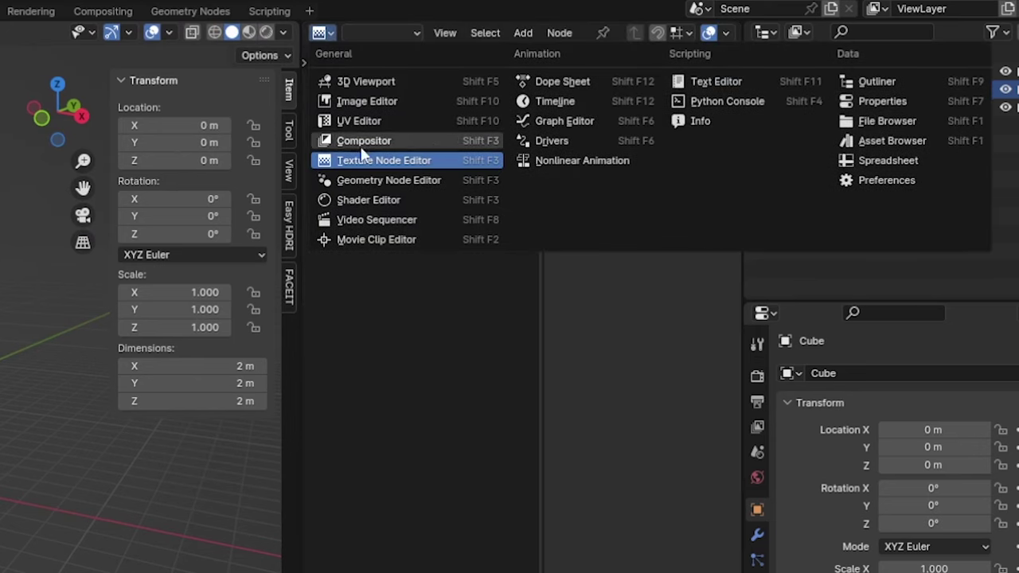
pyautogui.click(389, 179)
pyautogui.click(875, 84)
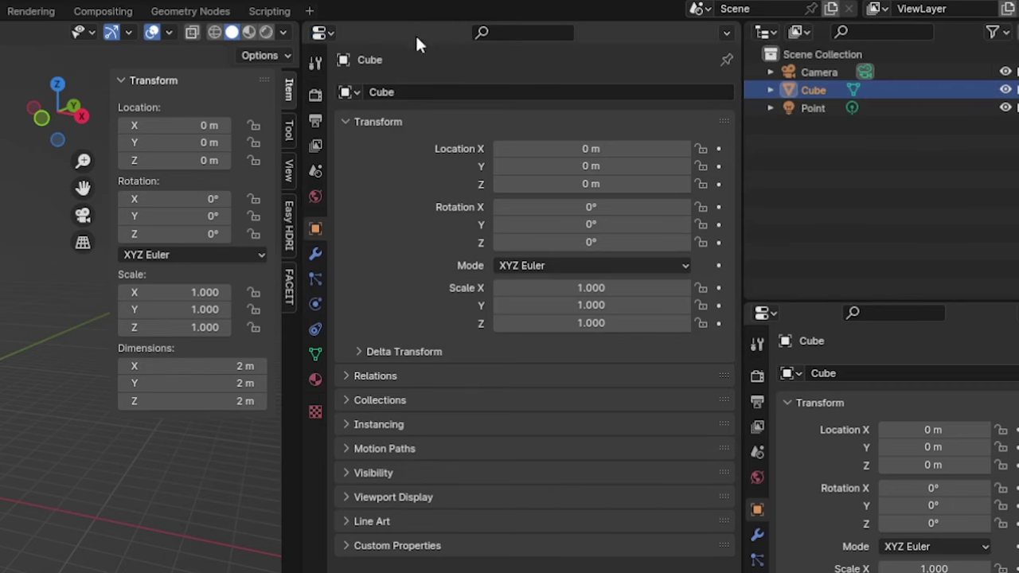
pyautogui.click(323, 32)
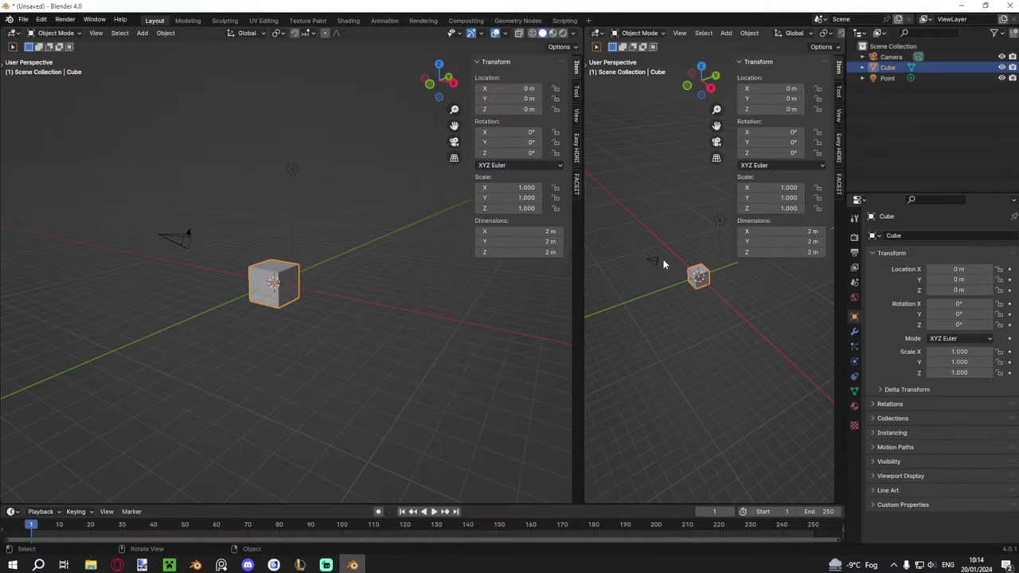
# Step: Hide the sidebar in the second 3D viewport and look through the camera there
pyautogui.press('n')
pyautogui.press('KP_0')
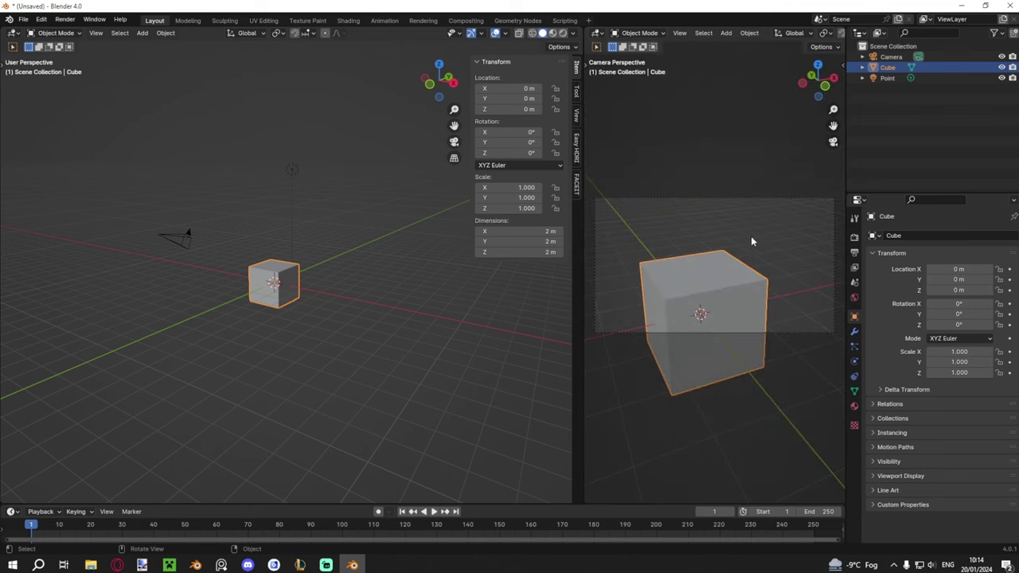
pyautogui.rightClick(404, 287)
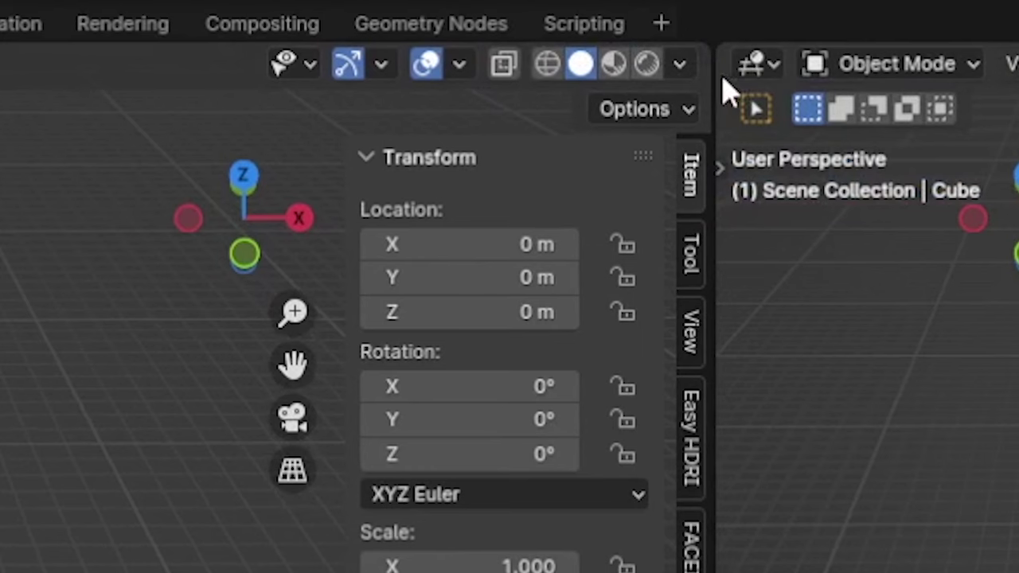
# Step: Join the two side-by-side 3D viewports back into a single area
pyautogui.rightClick(721, 88)
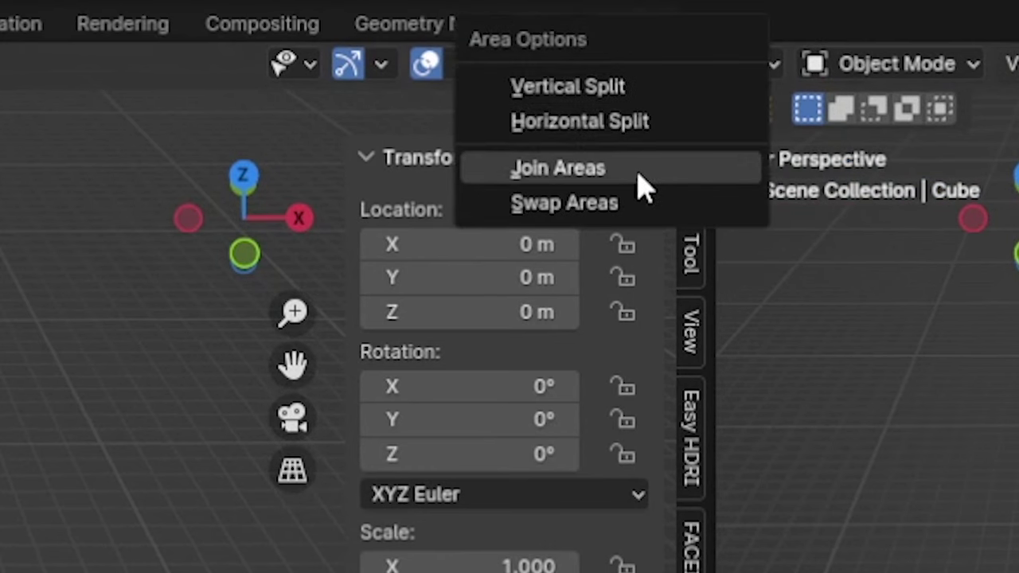
pyautogui.click(636, 177)
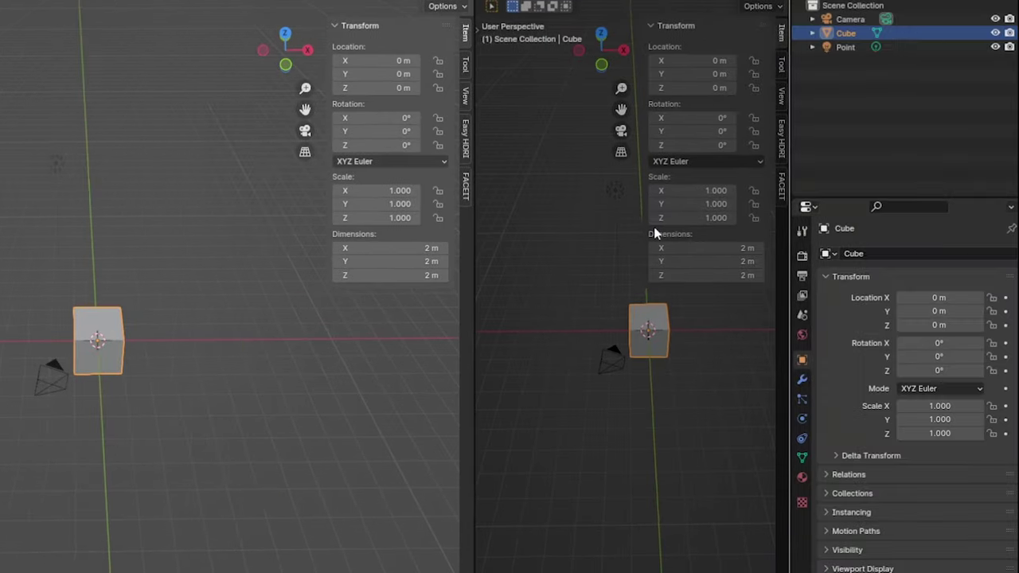
pyautogui.click(741, 217)
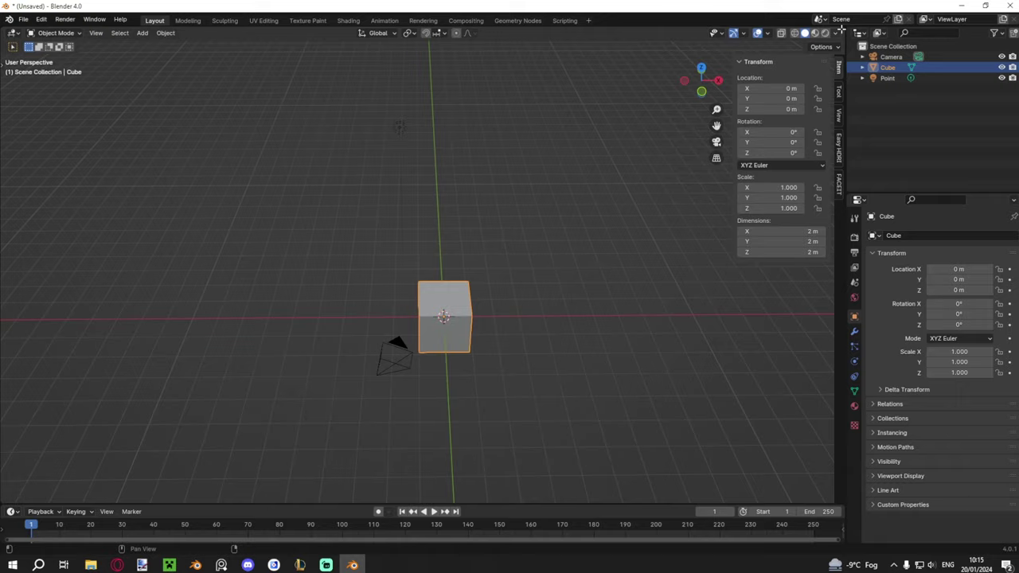
# Step: Split additional side-by-side viewports off the 3D viewport's corners and join them back into one
pyautogui.moveTo(831, 29); pyautogui.dragTo(658, 37)
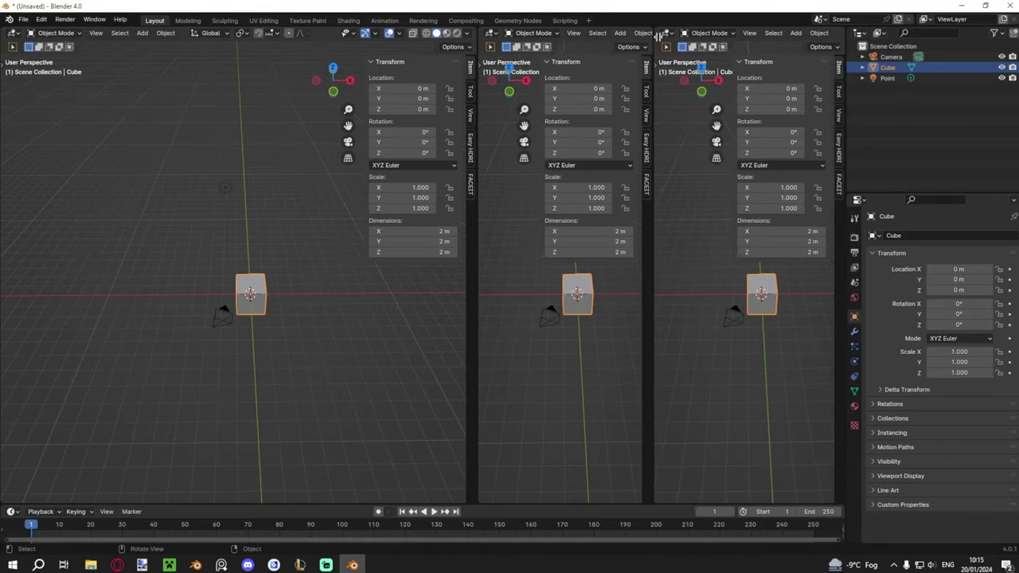
pyautogui.moveTo(482, 28); pyautogui.dragTo(532, 50)
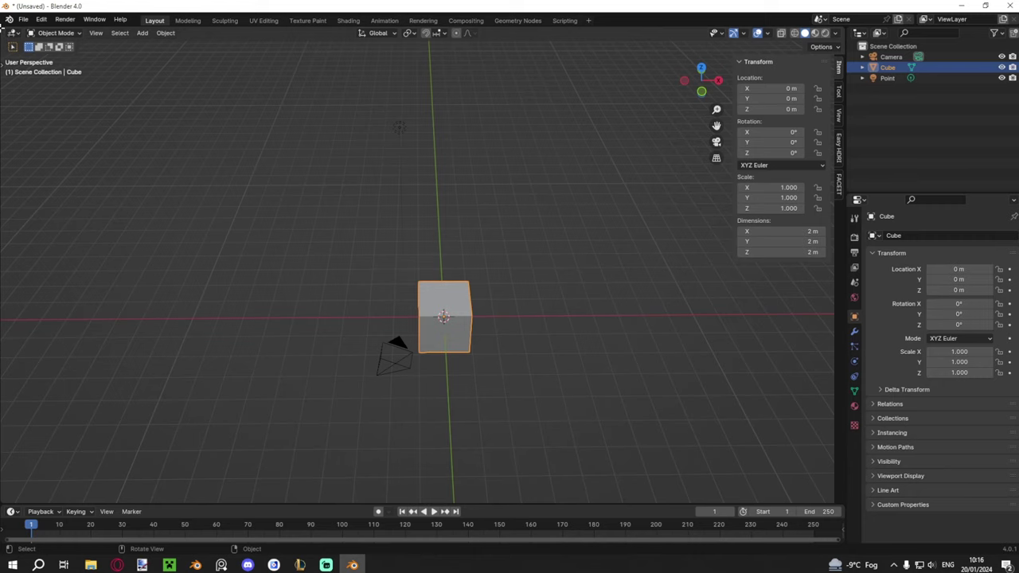
# Step: Split the 3D viewport into two side-by-side areas, hide the new area's sidebar and change it to a UV Editor
pyautogui.moveTo(3, 29); pyautogui.dragTo(269, 254)
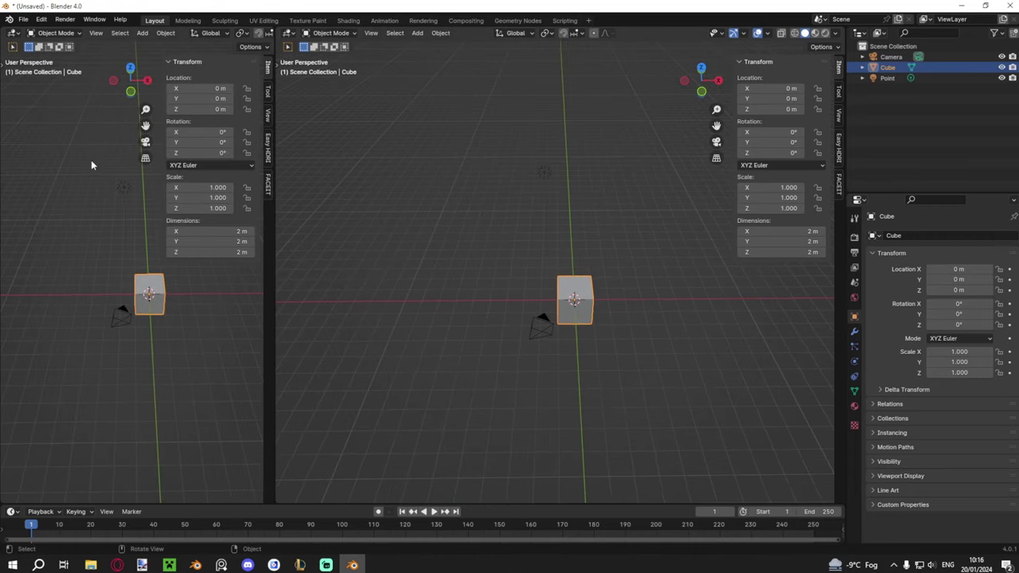
pyautogui.press('n')
pyautogui.click(15, 36)
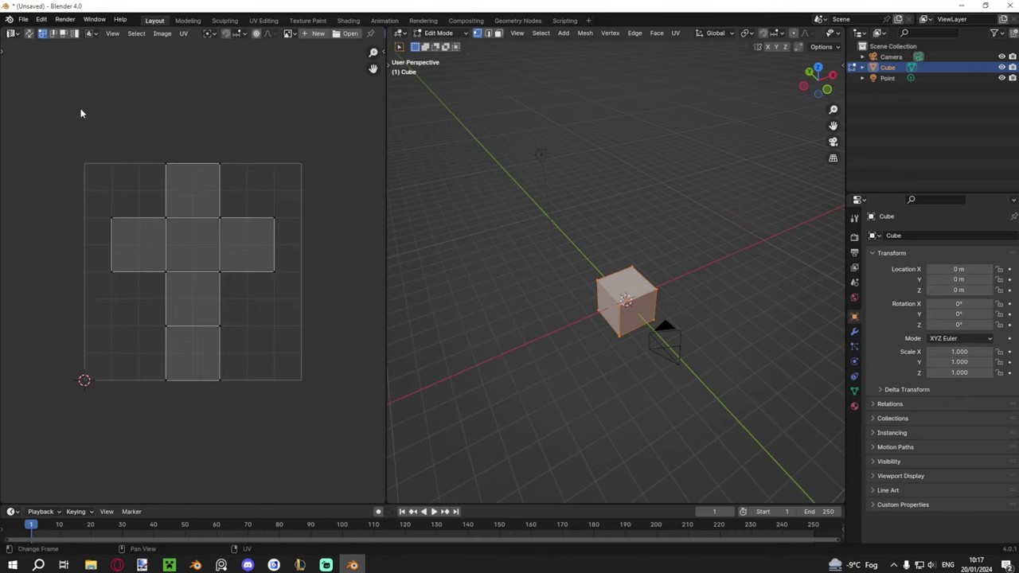
# Step: Select the cube's whole UV layout in the UV Editor and try rotating and scaling it
pyautogui.moveTo(80, 113); pyautogui.dragTo(288, 381)
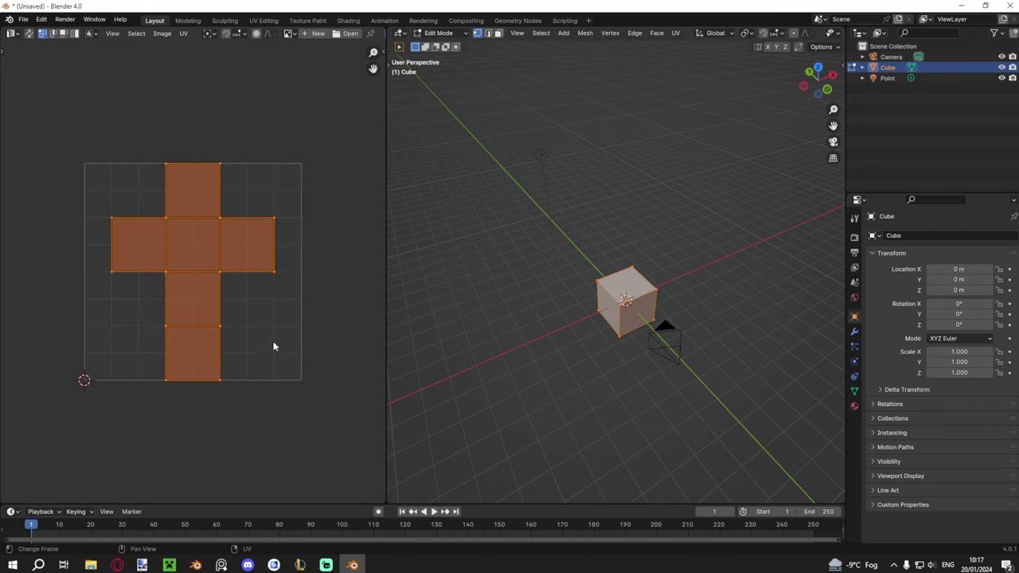
pyautogui.rightClick(311, 298)
pyautogui.press('r')
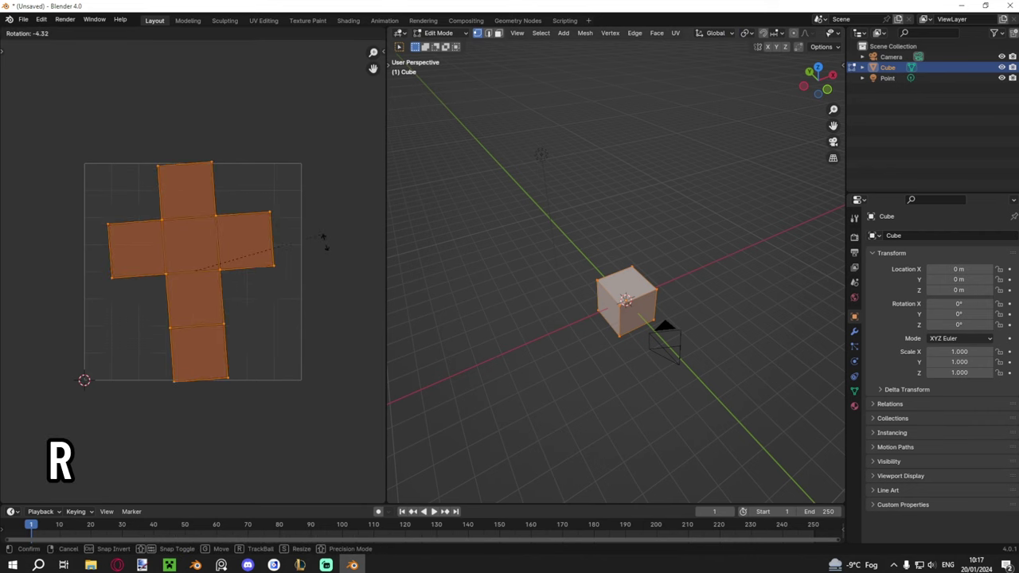
pyautogui.press('s')
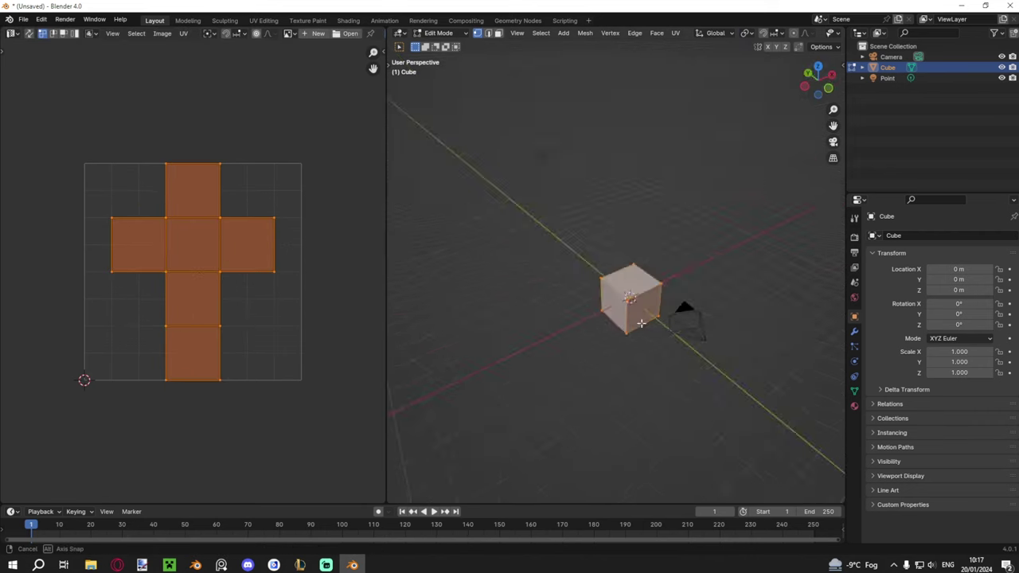
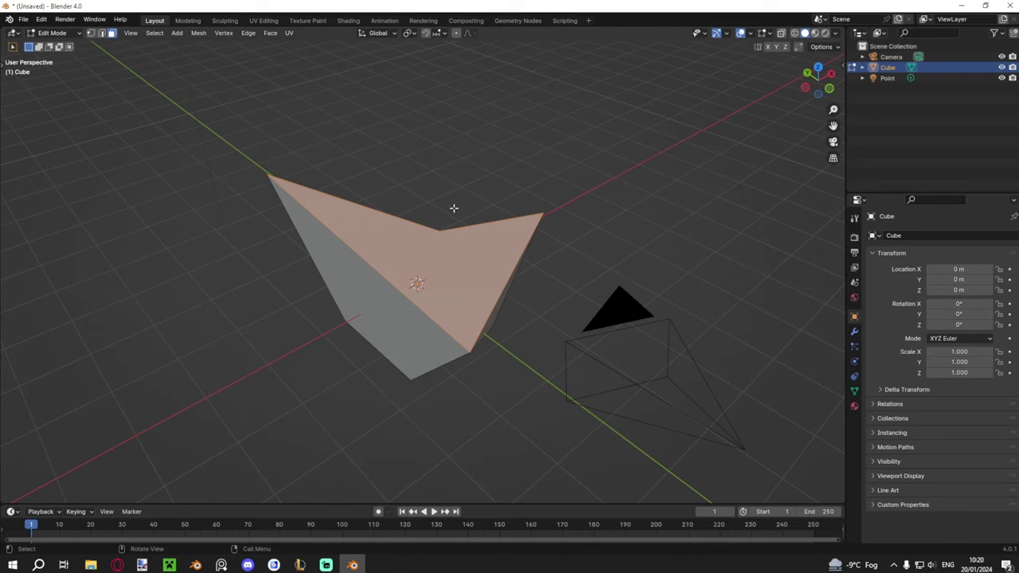
# Step: Flatten the cube's uneven top face by scaling it to 0 along the Z axis
pyautogui.moveTo(455, 209); pyautogui.dragTo(399, 198, button='middle')
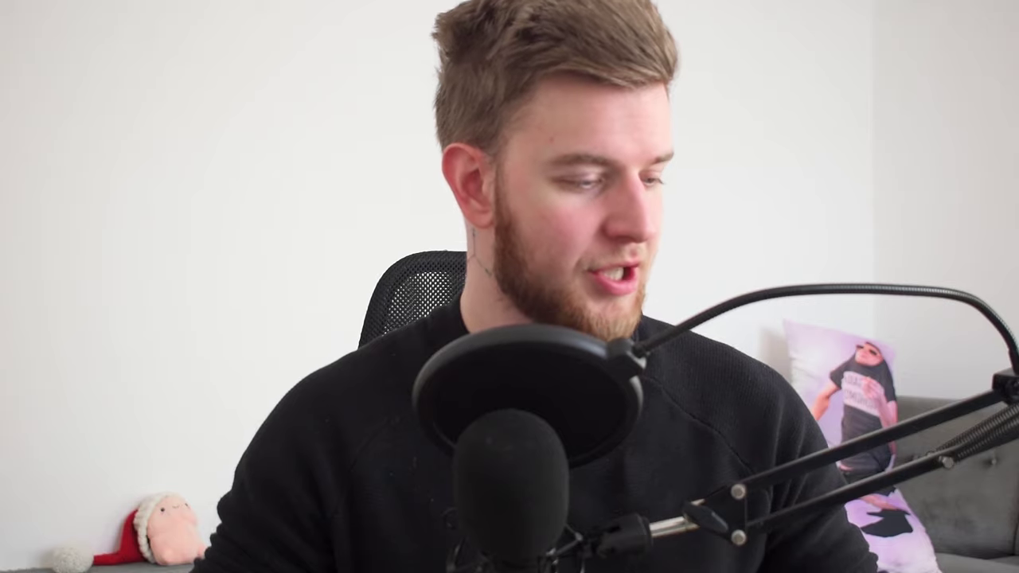
pyautogui.press('s')
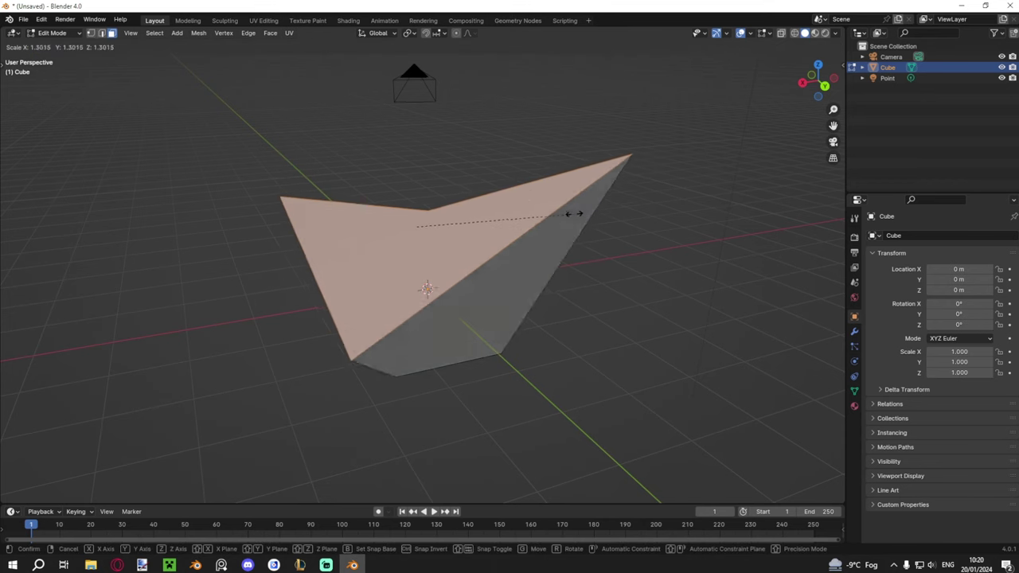
pyautogui.press('z')
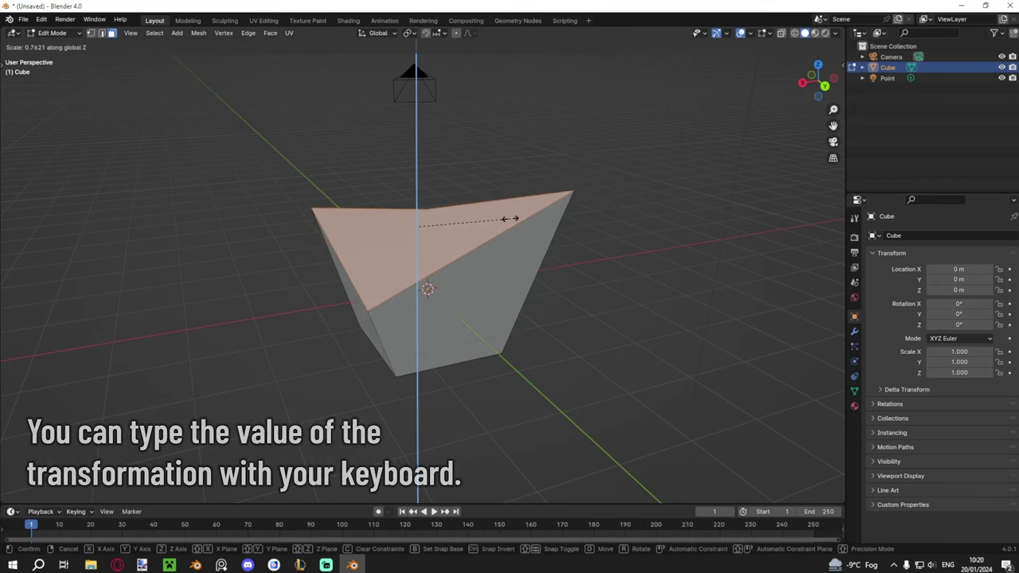
pyautogui.write('0')
pyautogui.press('Return')
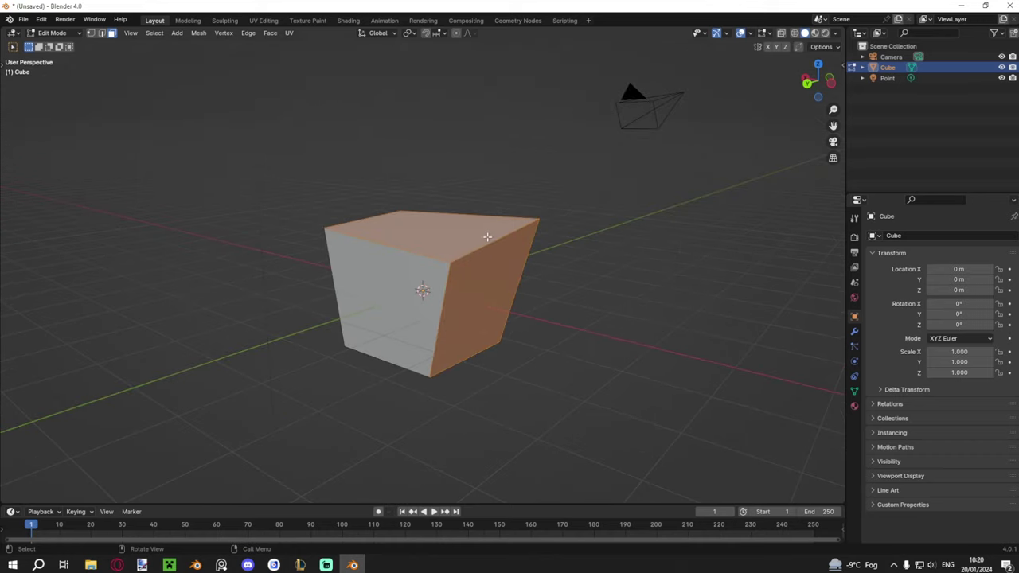
# Step: Select the cube's entire mesh in Edit Mode and place a duplicate of it beside the original
pyautogui.press('Tab')
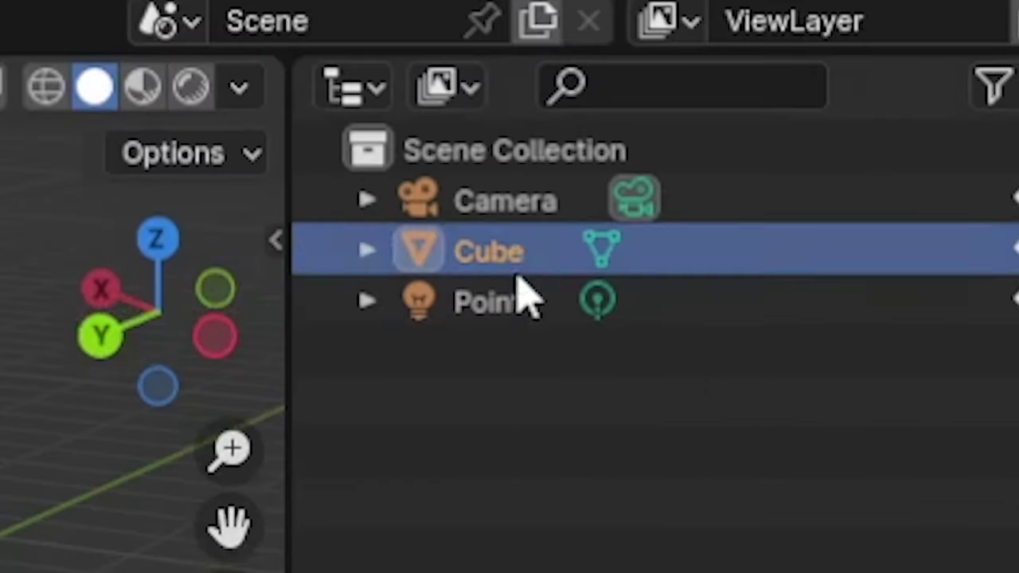
pyautogui.press('Tab')
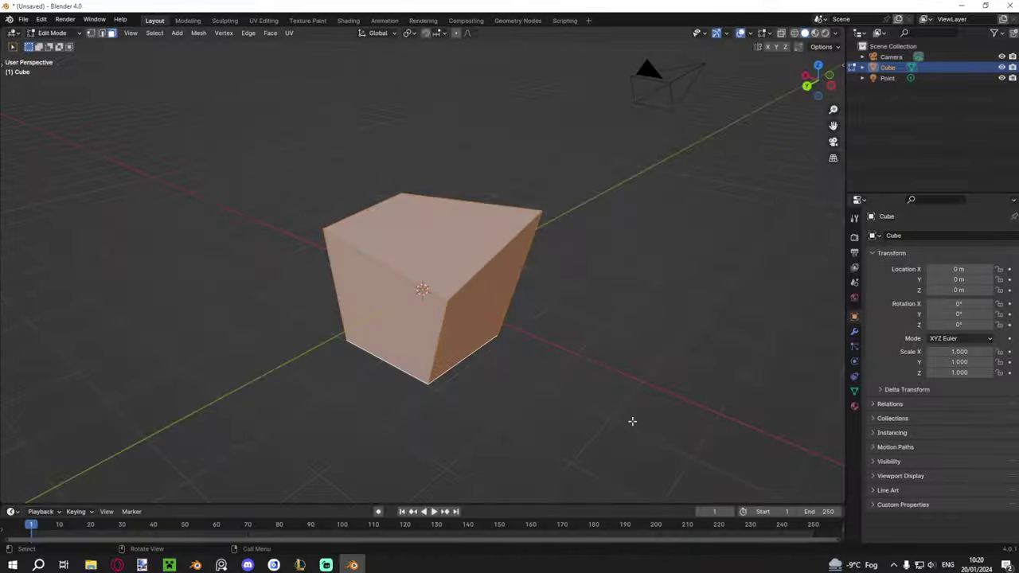
pyautogui.scroll(-2, 525, 394)
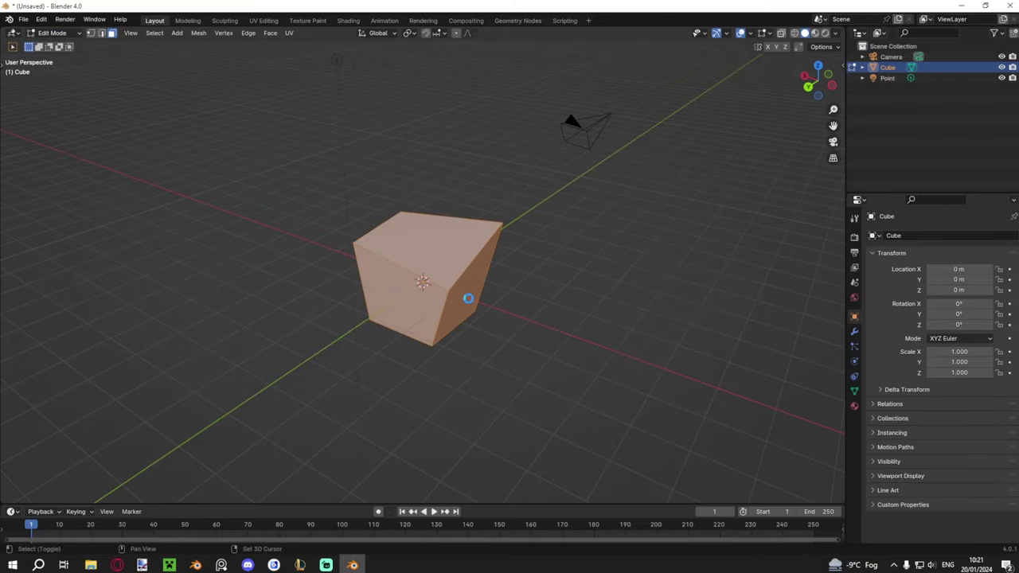
pyautogui.hotkey('shift', 'd')
pyautogui.click(645, 297)
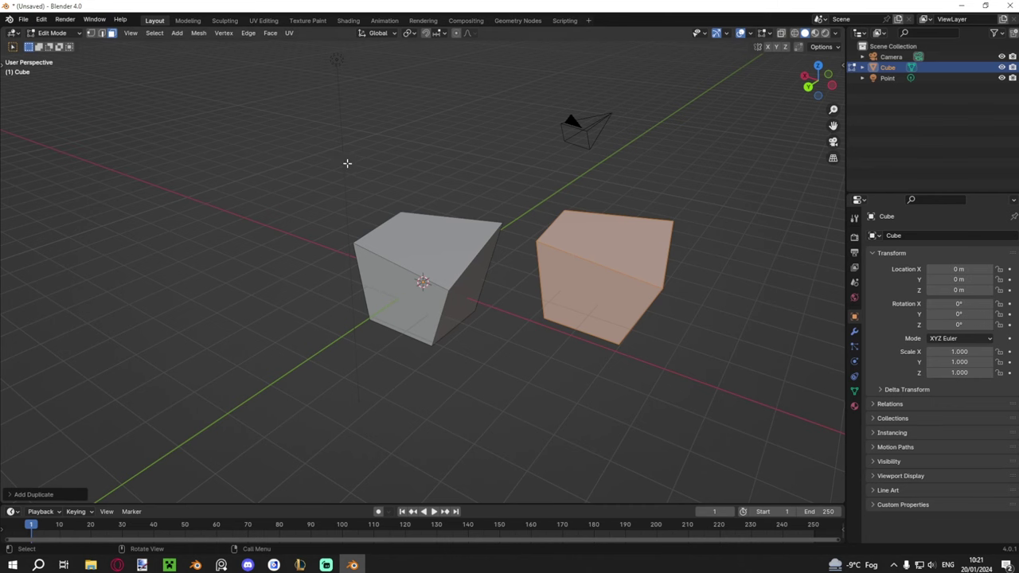
# Step: Move the linked geometry of the duplicated block in Edit Mode separately from the original
pyautogui.press('Tab')
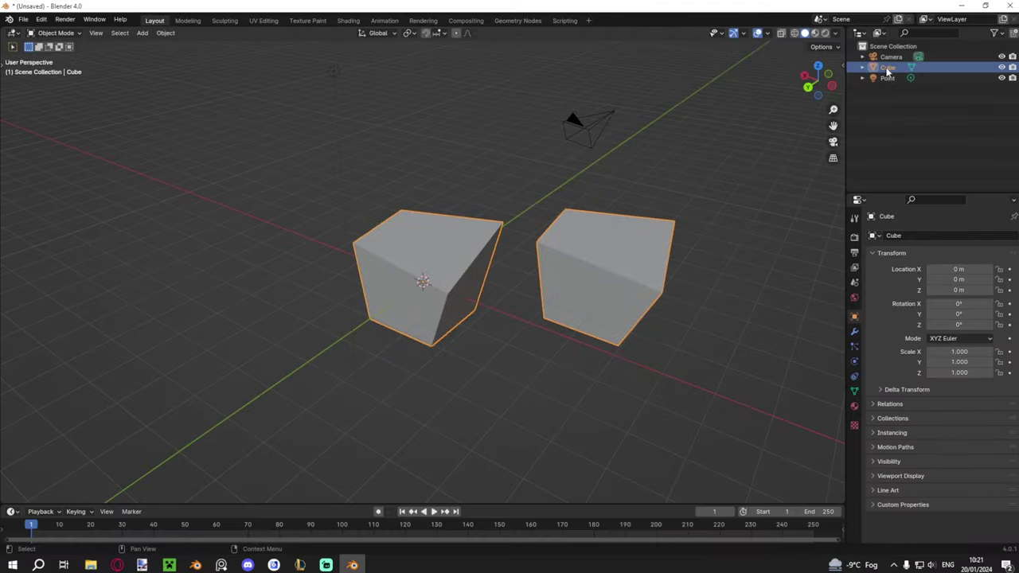
pyautogui.press('Tab')
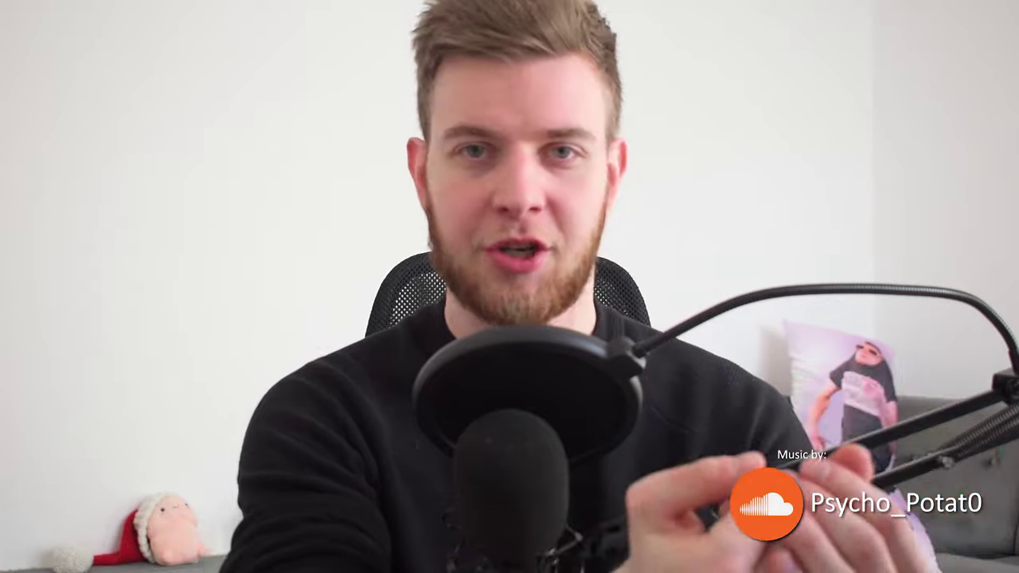
pyautogui.press('g')
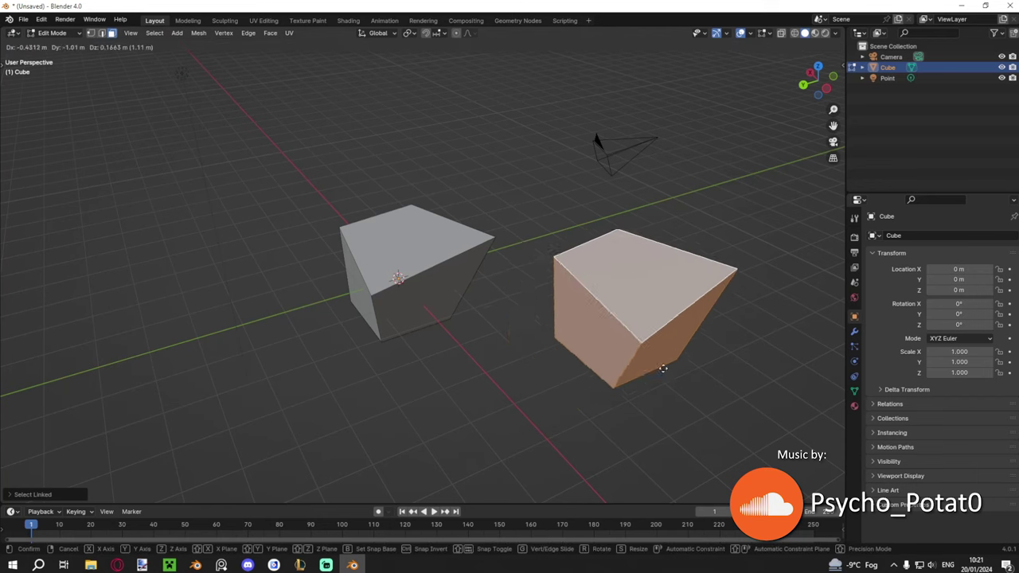
pyautogui.click(706, 364)
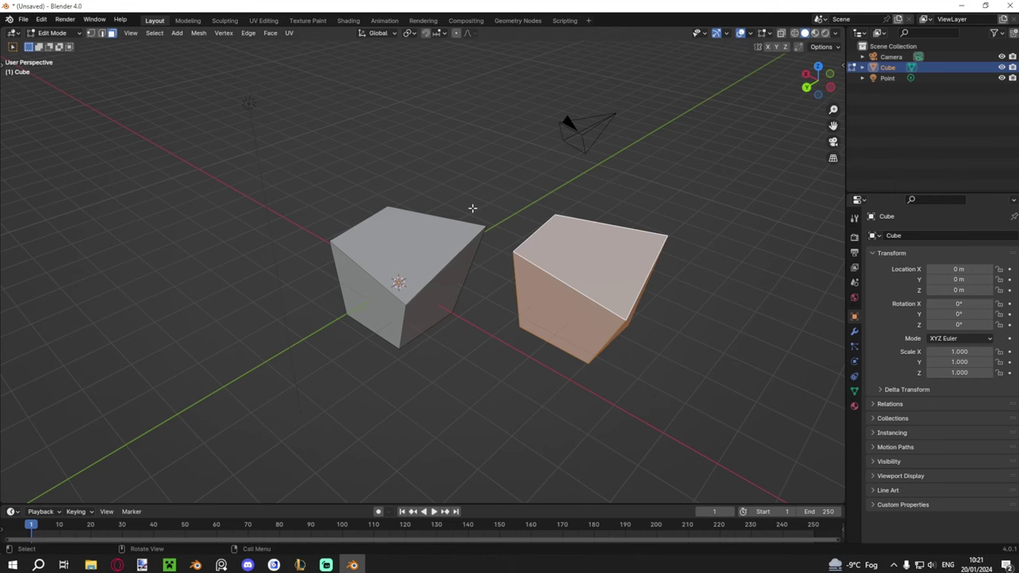
# Step: Delete the duplicated block's faces and return to Object Mode
pyautogui.press('x')
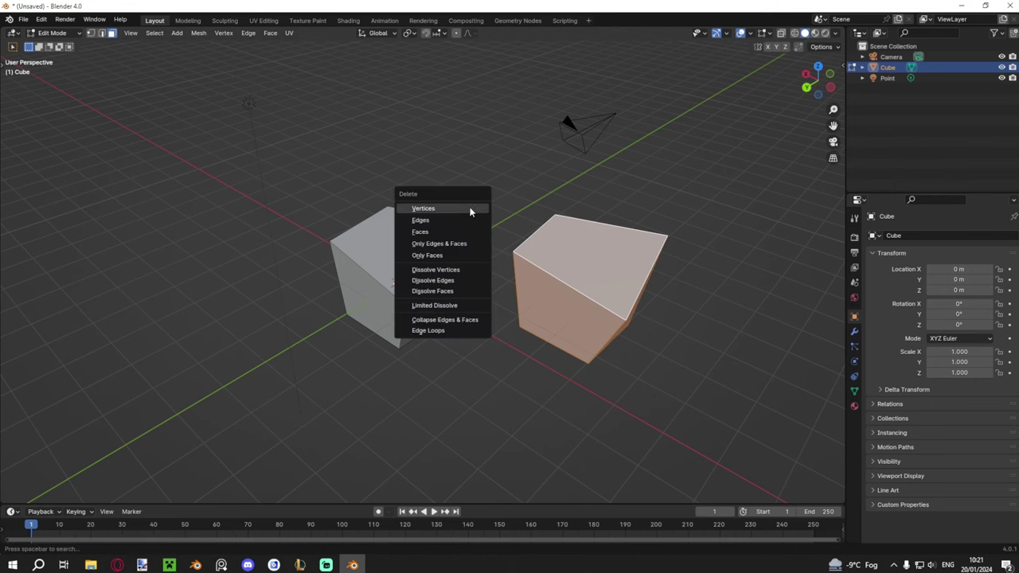
pyautogui.click(420, 231)
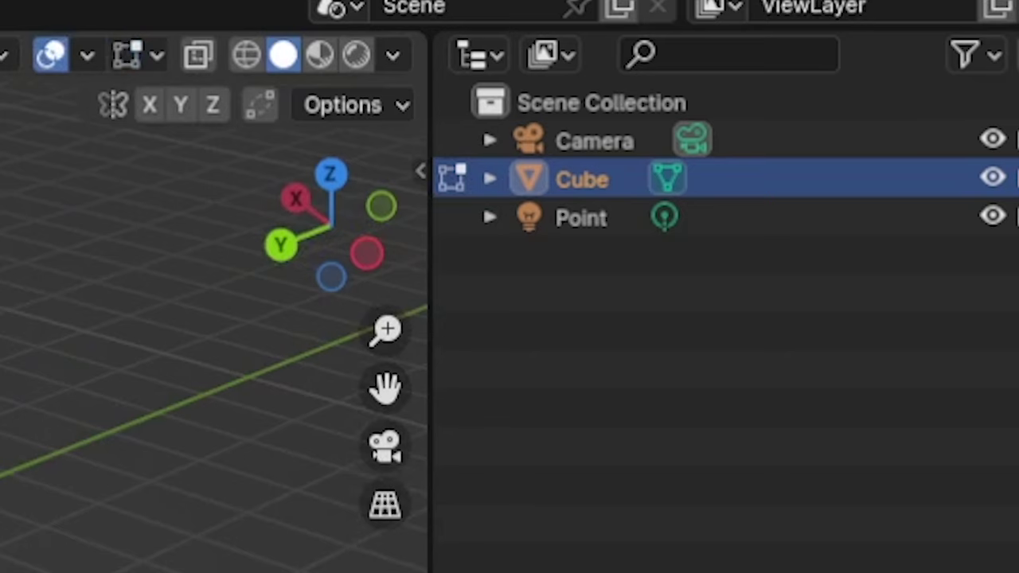
pyautogui.press('Tab')
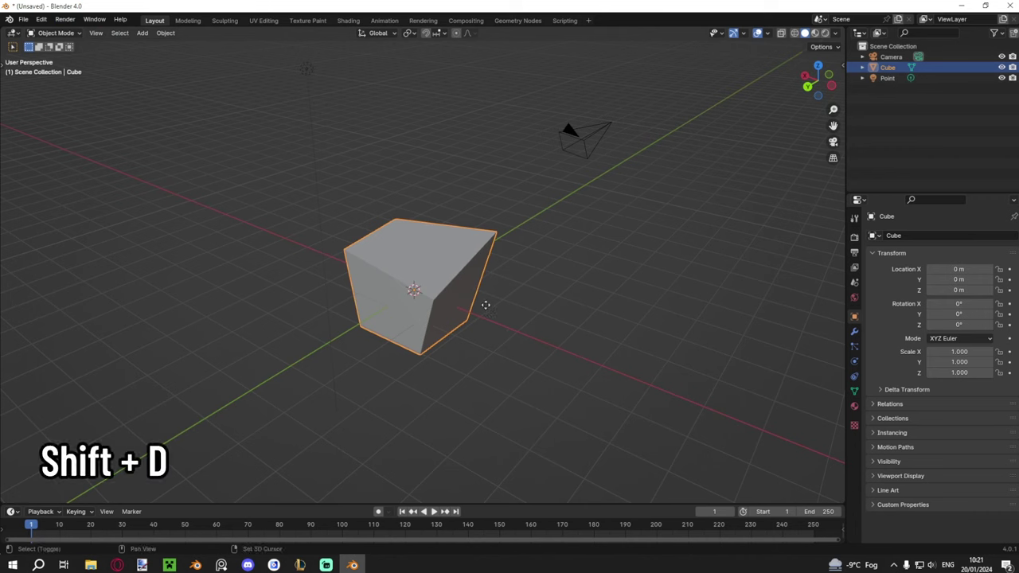
# Step: Duplicate the cube as a separate object beside the original and select each of the two in the Outliner
pyautogui.hotkey('shift', 'd')
pyautogui.click(685, 301)
pyautogui.click(890, 68)
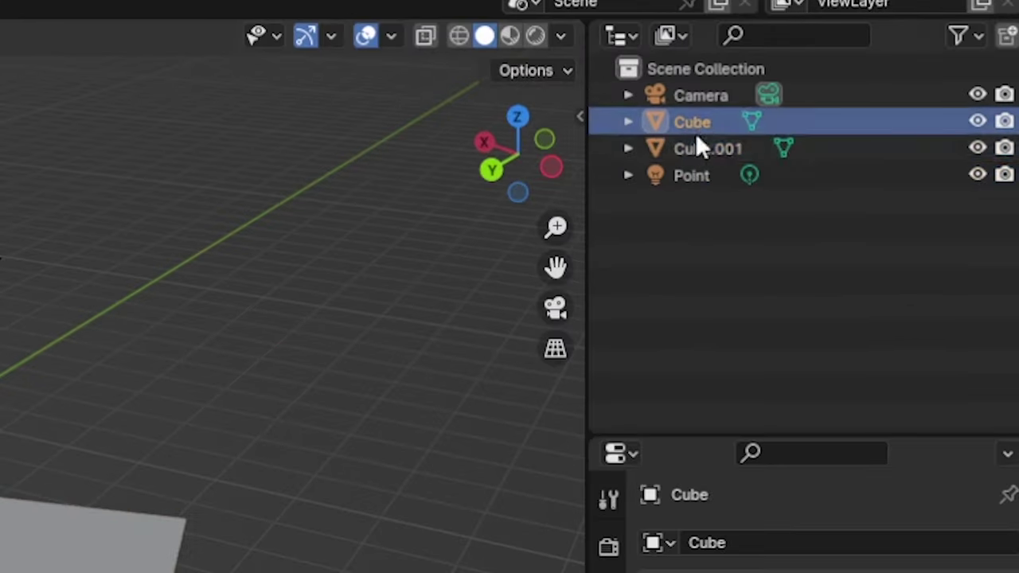
pyautogui.click(892, 78)
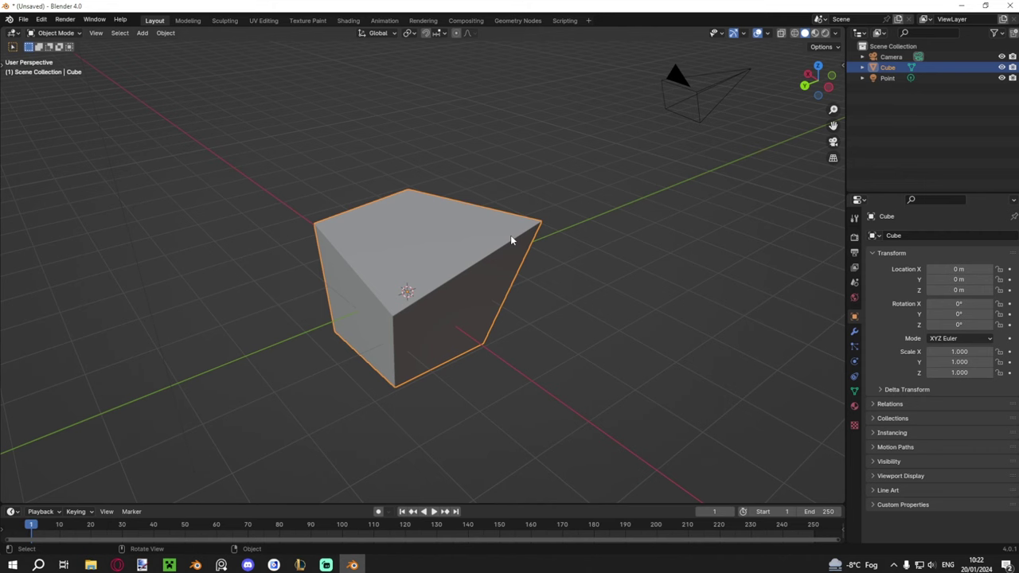
# Step: Enter Edit Mode on the cube and add a single loop cut across its top and sides
pyautogui.press('Tab')
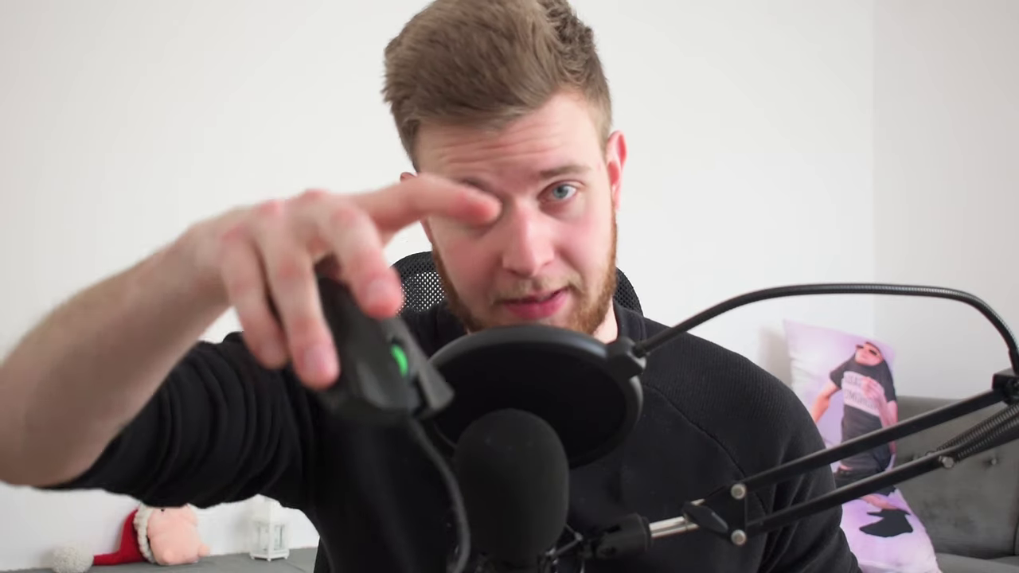
pyautogui.click(506, 296)
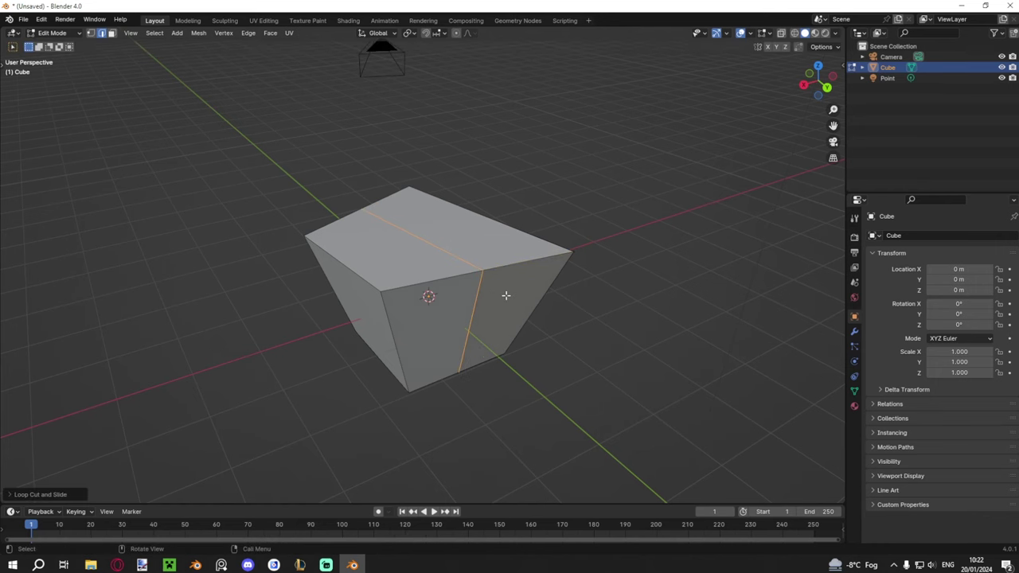
pyautogui.moveTo(507, 296); pyautogui.dragTo(440, 286, button='middle')
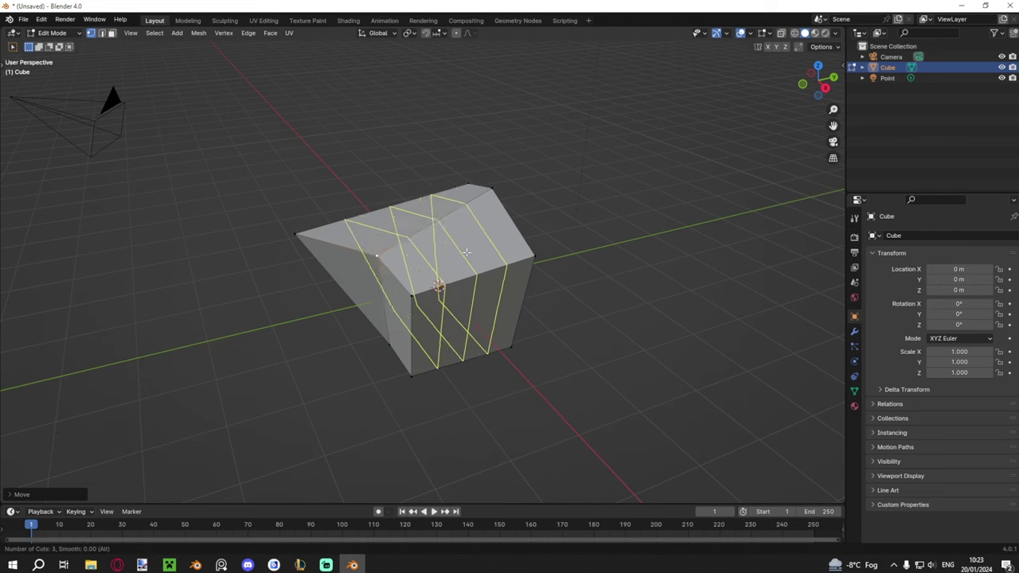
# Step: Add three parallel loop cuts across the reshaped cube and leave them centred without sliding
pyautogui.scroll(-2, 466, 253)
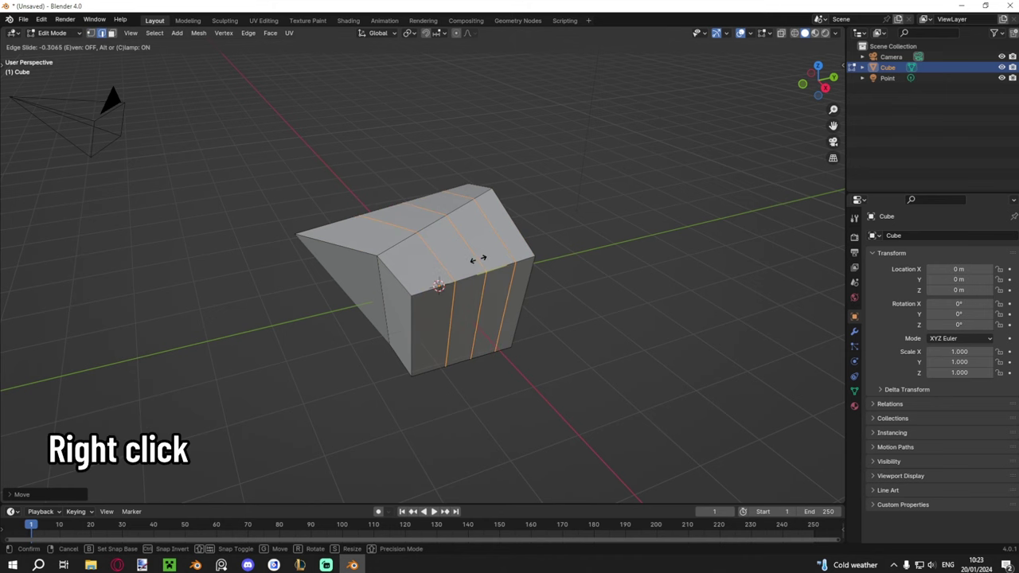
pyautogui.rightClick(477, 259)
# Step: Reshape the cube's top into an uneven surface by moving individual vertices along the new loop cuts
pyautogui.click(465, 205)
pyautogui.press('g')
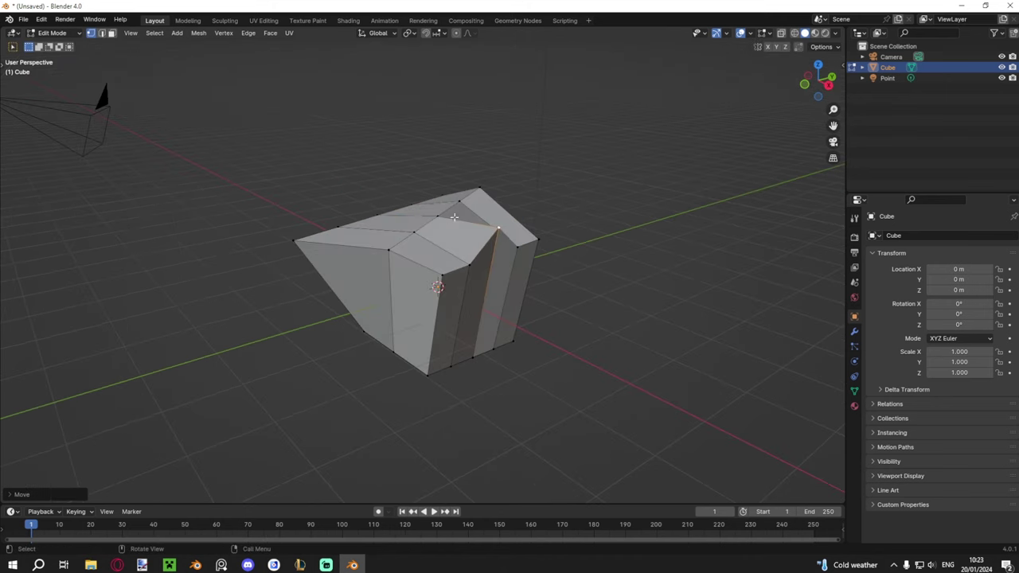
pyautogui.click(466, 185)
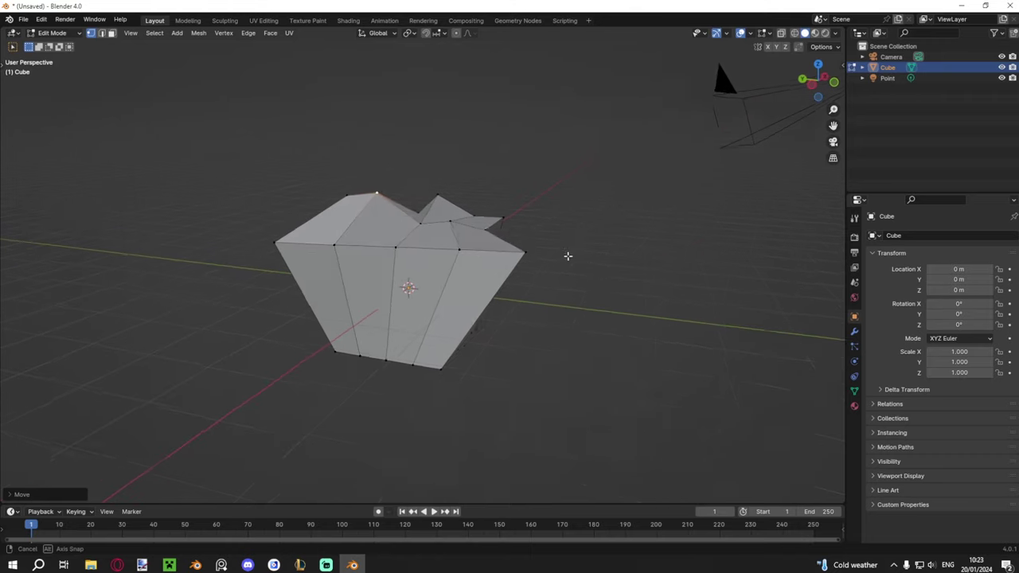
pyautogui.moveTo(569, 255); pyautogui.dragTo(310, 207, button='middle')
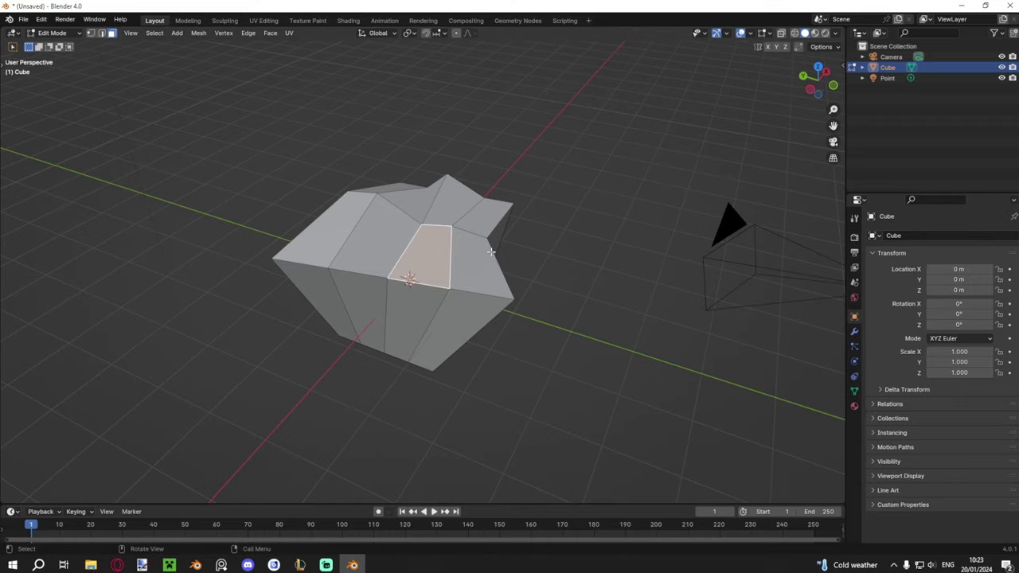
# Step: Extrude the selected face on the cube's uneven top upward into a tall block
pyautogui.moveTo(491, 253); pyautogui.dragTo(600, 260, button='middle')
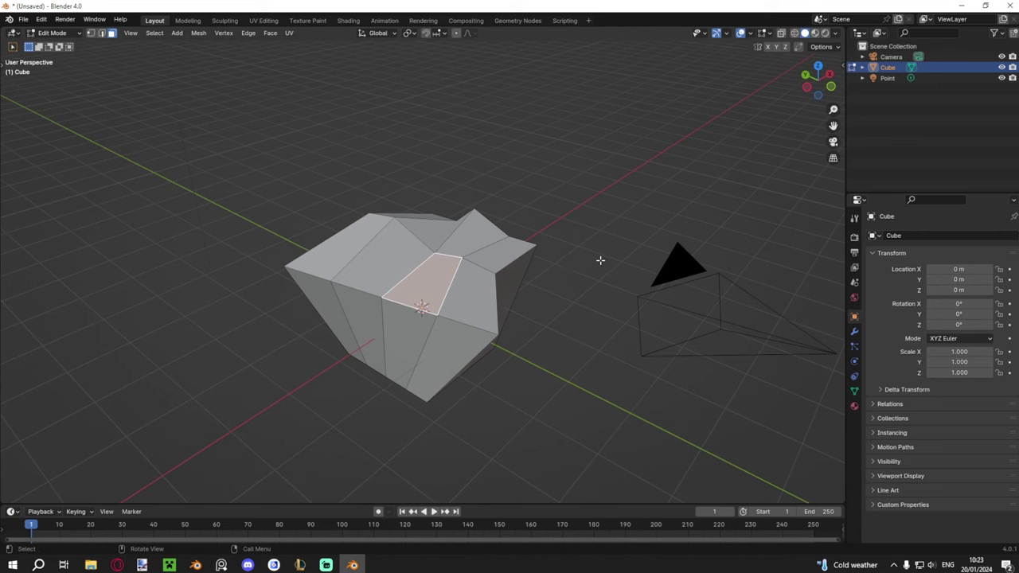
pyautogui.press('e')
pyautogui.click(581, 164)
pyautogui.moveTo(581, 164); pyautogui.dragTo(590, 144, button='middle')
# Step: Inset the tall block's top face and extrude the inner face downward to form a recess with a rim
pyautogui.press('i')
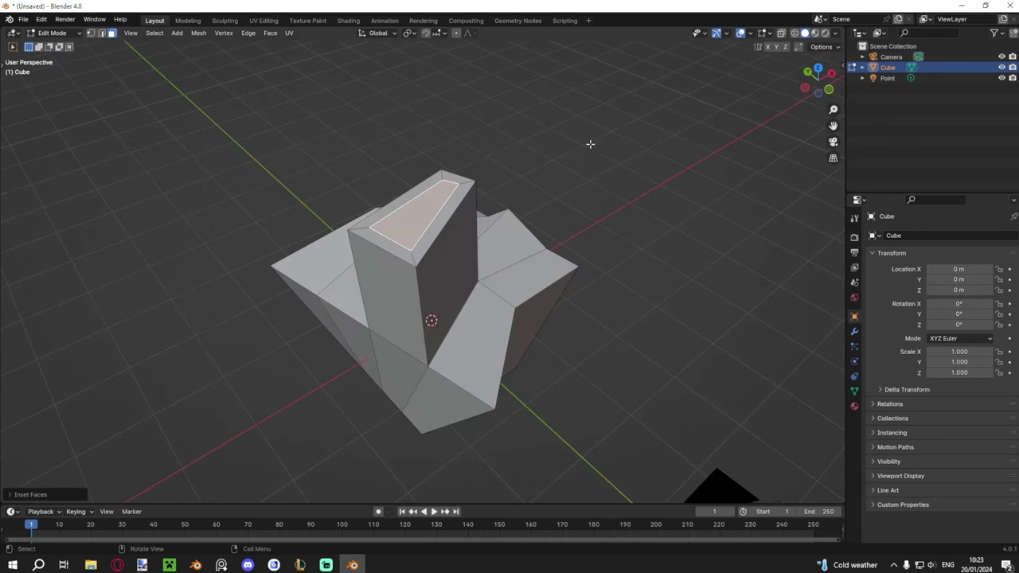
pyautogui.press('e')
pyautogui.click(595, 157)
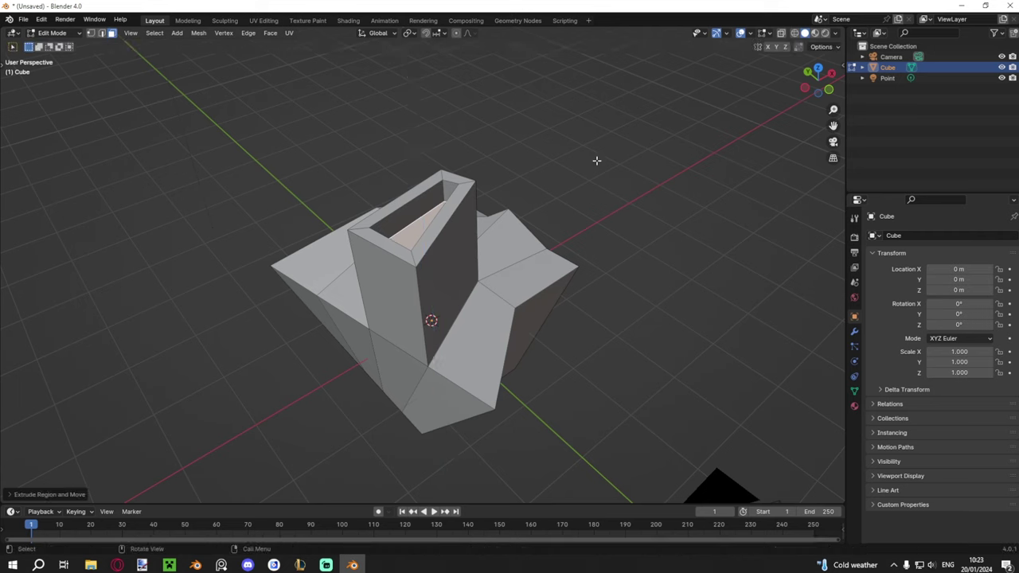
# Step: Select two adjacent side faces beside the tall block and extrude them outward from the mesh
pyautogui.moveTo(620, 182); pyautogui.dragTo(698, 169, button='middle')
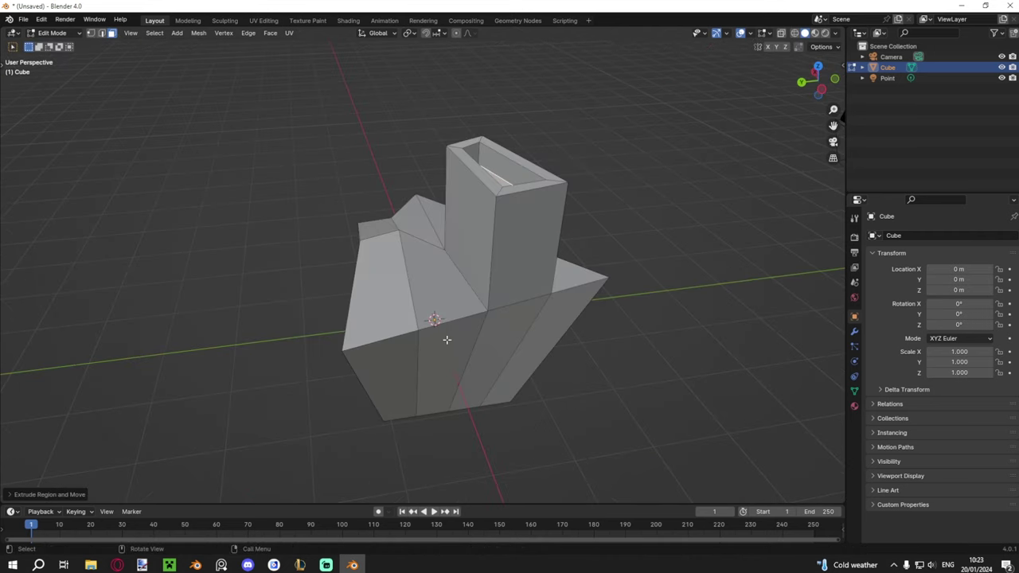
pyautogui.click(447, 340)
pyautogui.keyDown('shift'); pyautogui.click(381, 371); pyautogui.keyUp('shift')
pyautogui.moveTo(678, 345); pyautogui.dragTo(621, 332, button='middle')
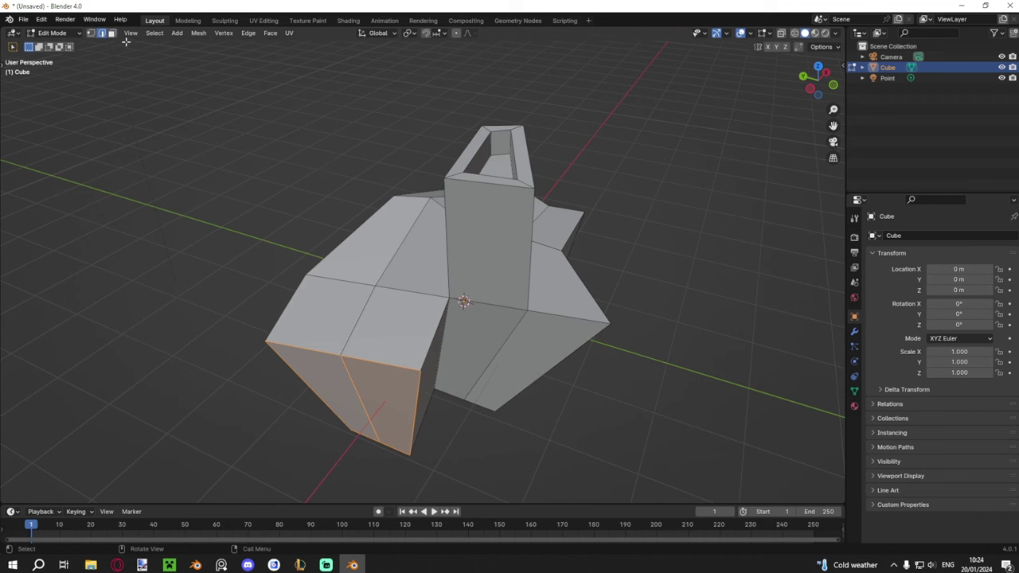
# Step: Extrude an upper edge on the mesh's far side outward into a flat flap, and extrude one of its edges upward
pyautogui.moveTo(595, 294); pyautogui.dragTo(467, 292, button='middle')
pyautogui.press('g')
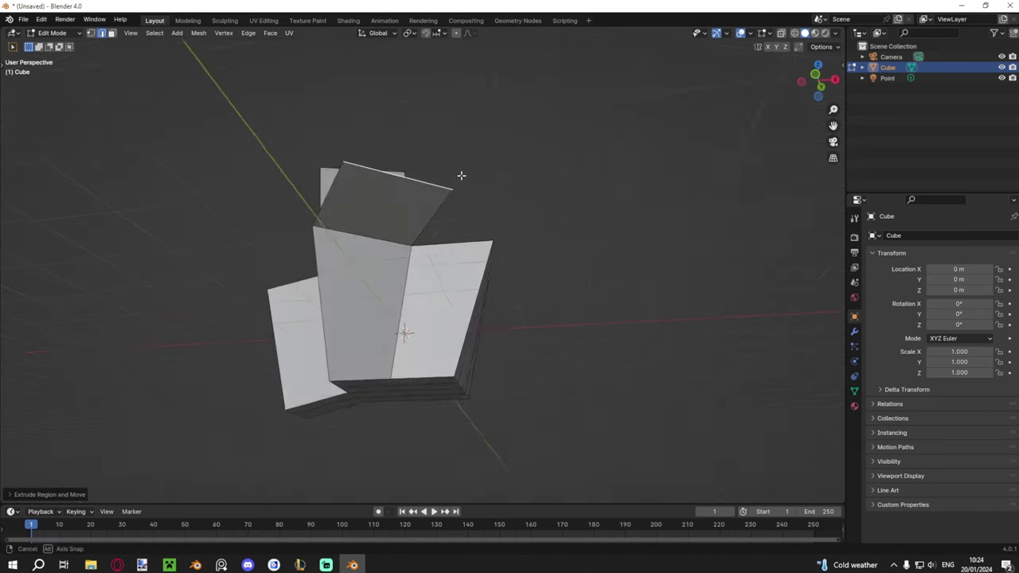
pyautogui.moveTo(461, 175); pyautogui.dragTo(519, 221, button='middle')
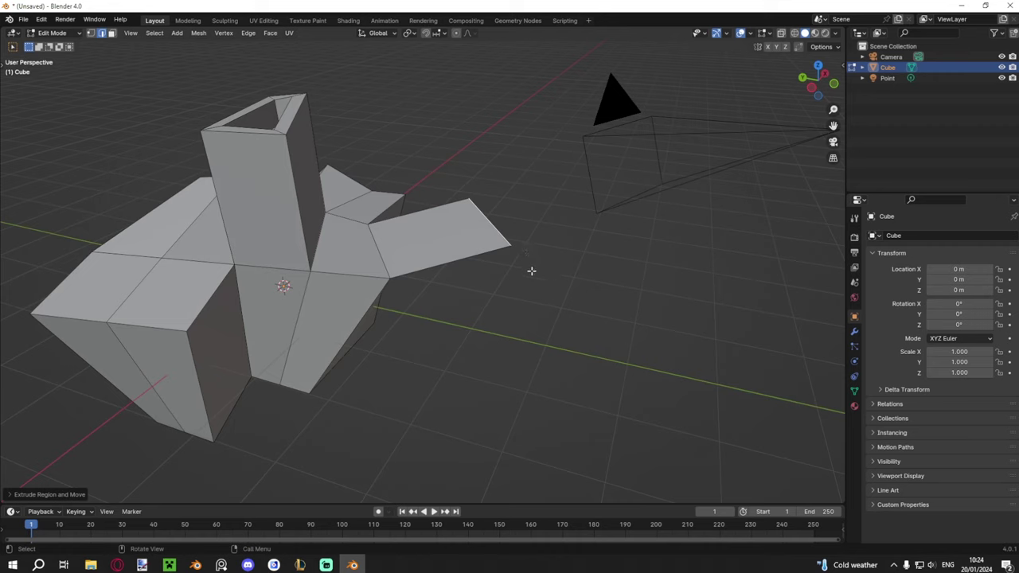
pyautogui.click(523, 256)
pyautogui.click(597, 148)
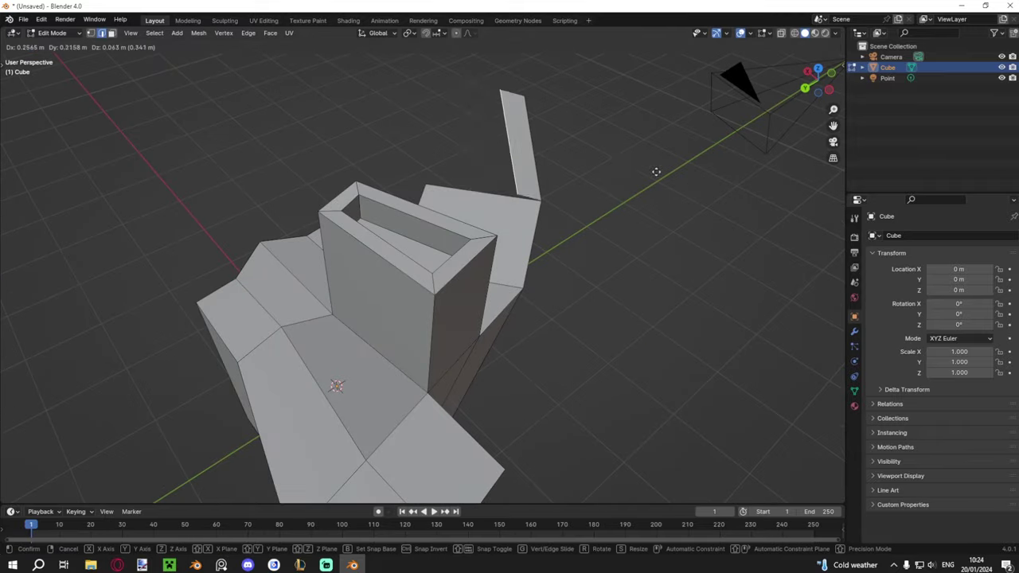
pyautogui.click(680, 167)
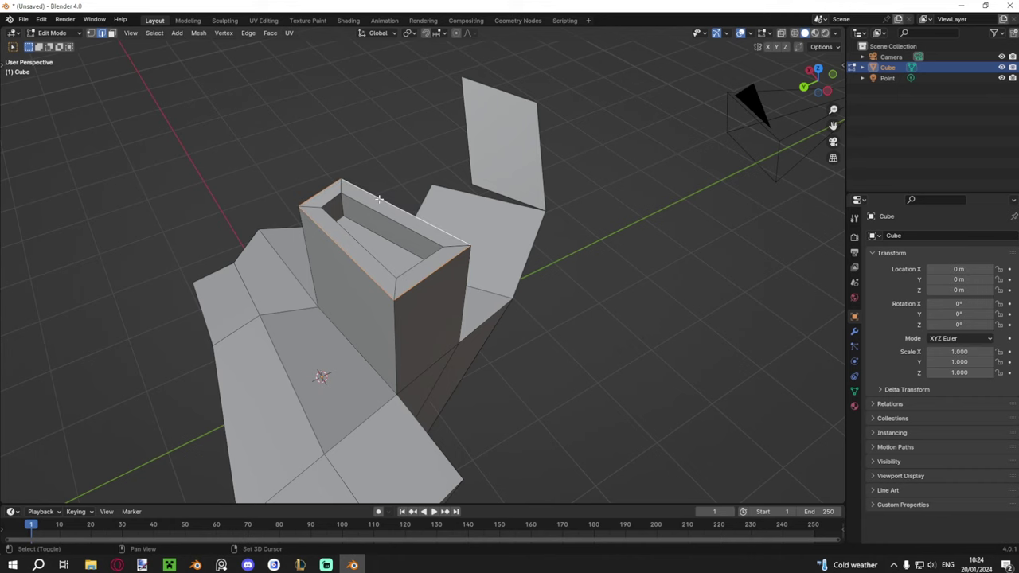
# Step: Bevel the outer rim edges of the tall block's top with added segments for a rounded edge
pyautogui.moveTo(379, 198); pyautogui.dragTo(408, 216, button='middle')
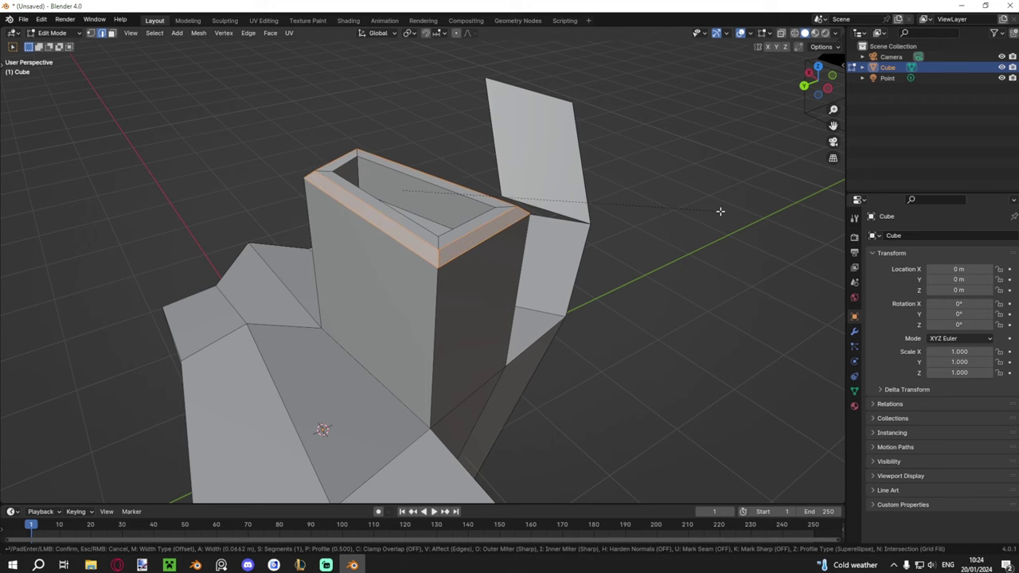
pyautogui.scroll(1, 720, 211)
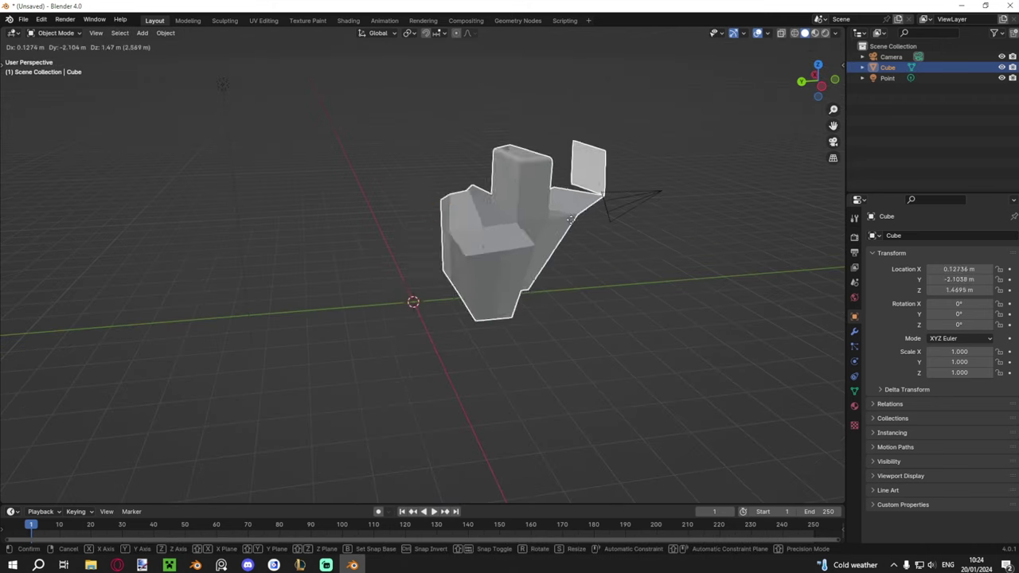
# Step: Clear the scene in Object Mode by deleting the cube, the camera and the light
pyautogui.moveTo(478, 207); pyautogui.dragTo(501, 257, button='middle')
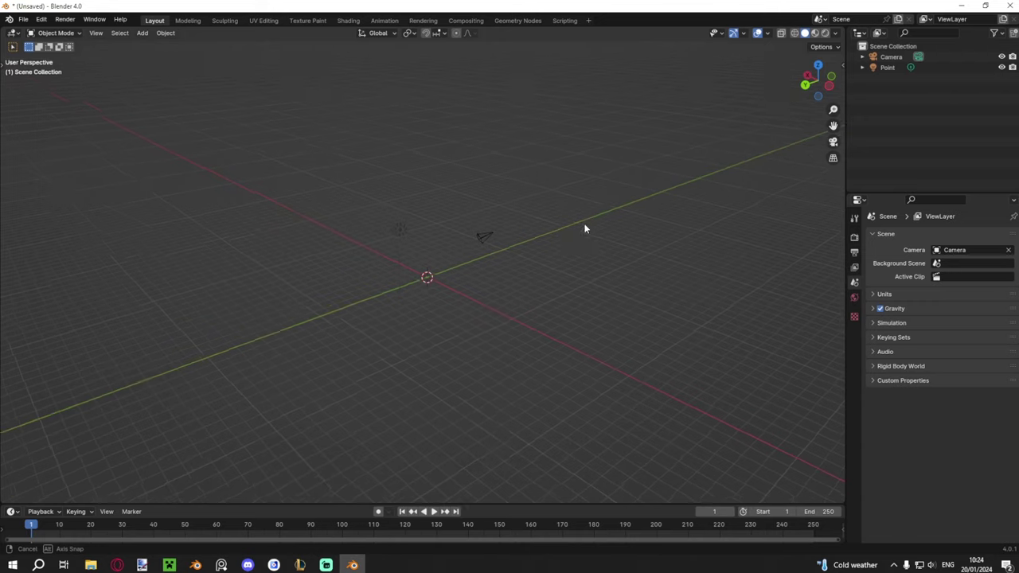
pyautogui.moveTo(600, 234); pyautogui.dragTo(390, 268)
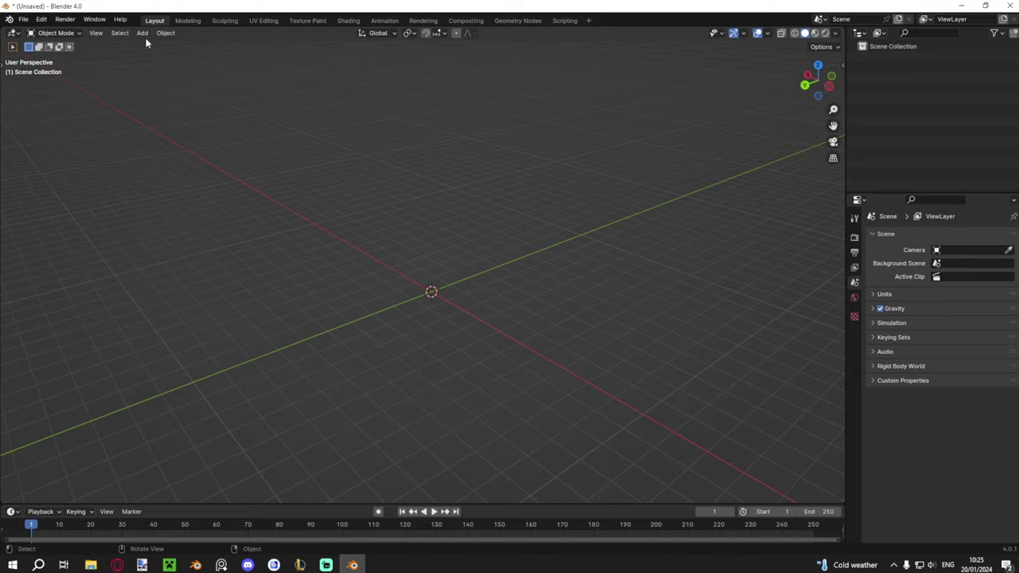
# Step: Add a UV Sphere mesh at the centre of the empty scene
pyautogui.click(143, 32)
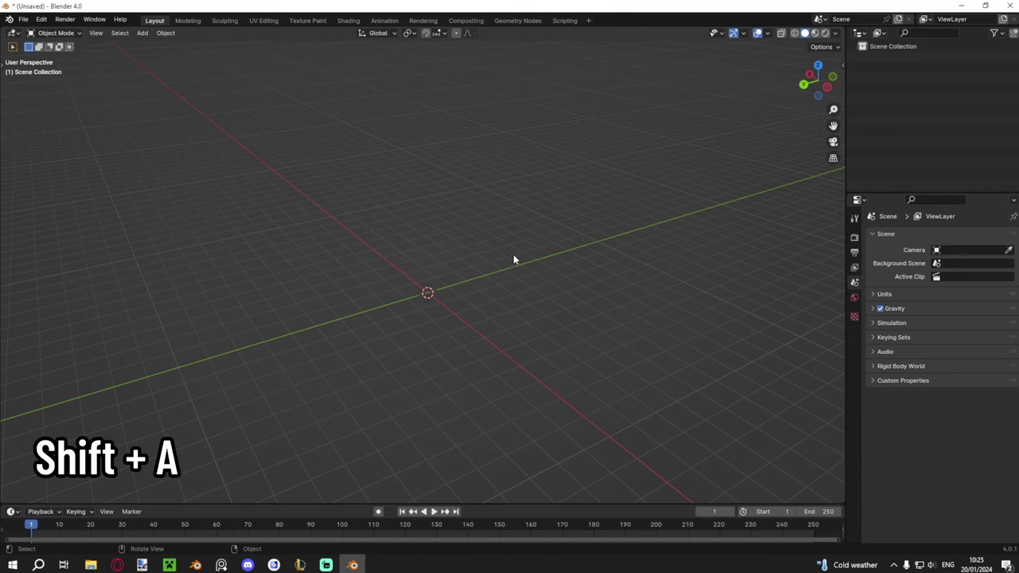
pyautogui.hotkey('shift', 'a')
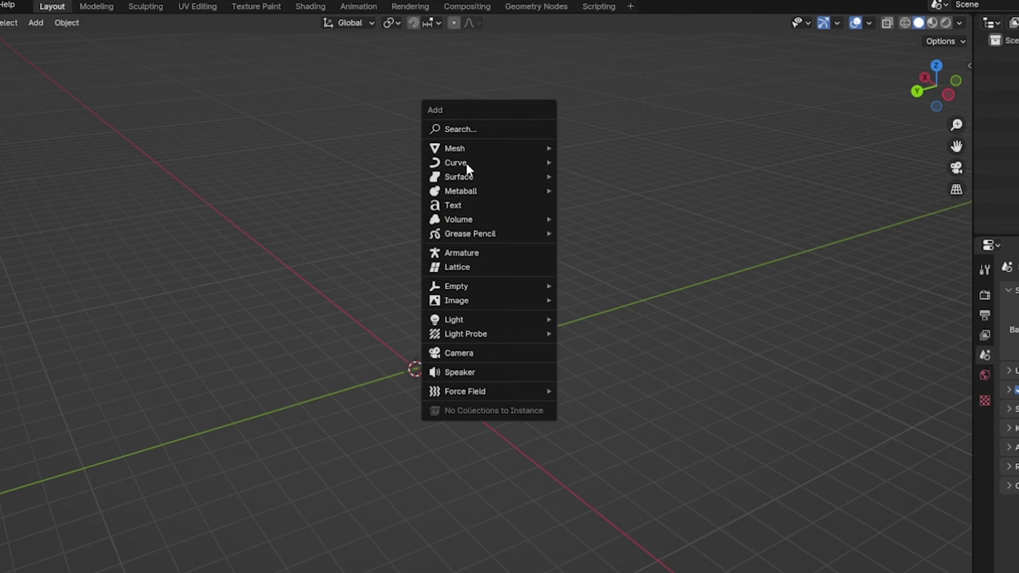
pyautogui.moveTo(464, 154)
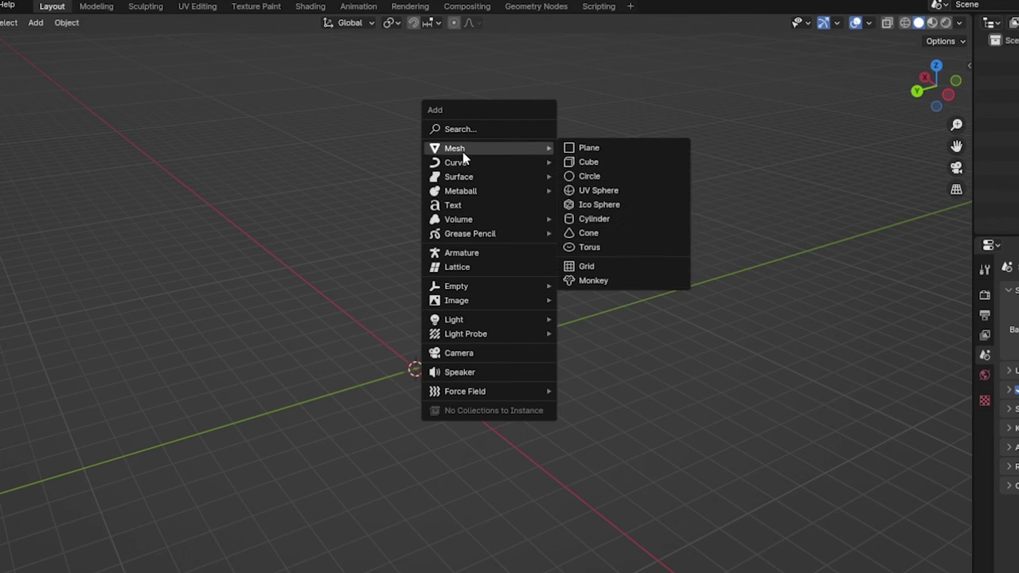
pyautogui.click(603, 191)
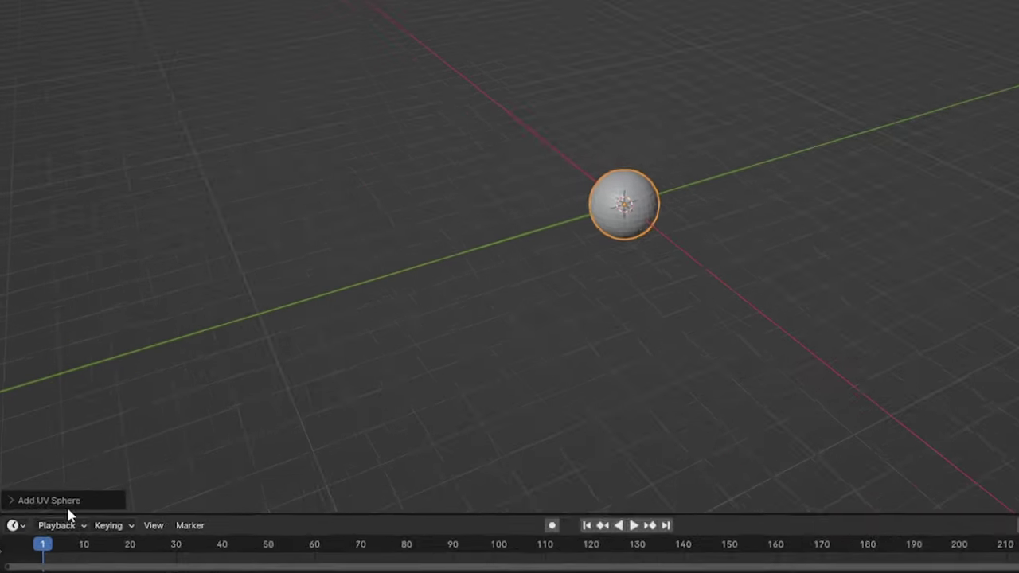
# Step: Try 16 segments and 60 rings on the new UV sphere, and return it to 32 segments and 16 rings
pyautogui.click(22, 510)
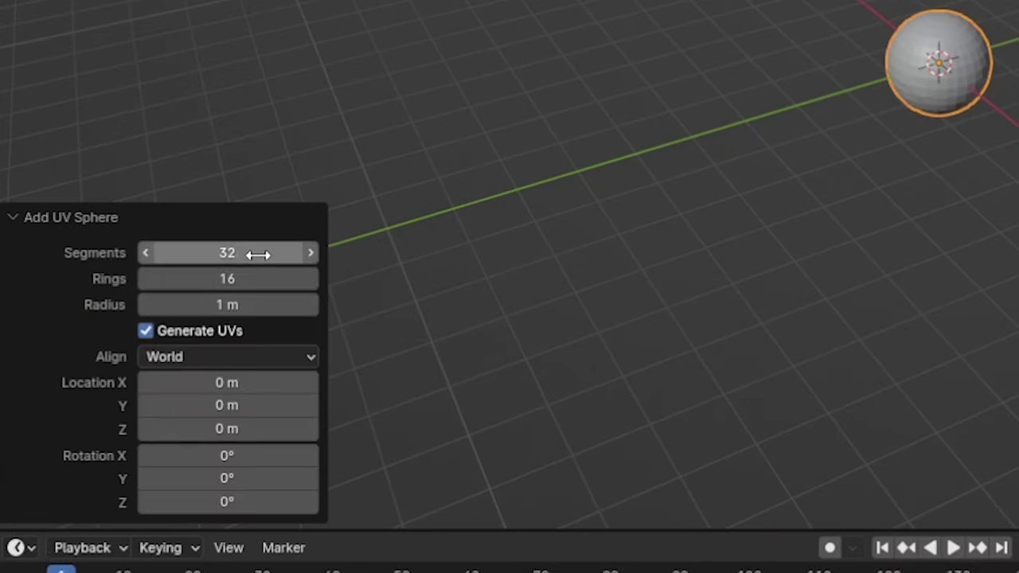
pyautogui.scroll(5, 959, 173)
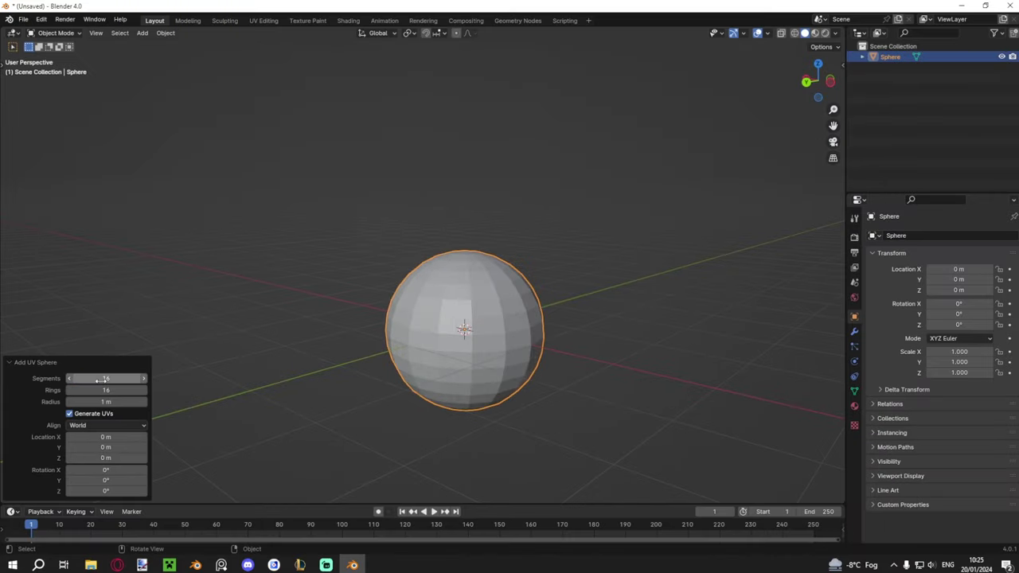
pyautogui.doubleClick(106, 390)
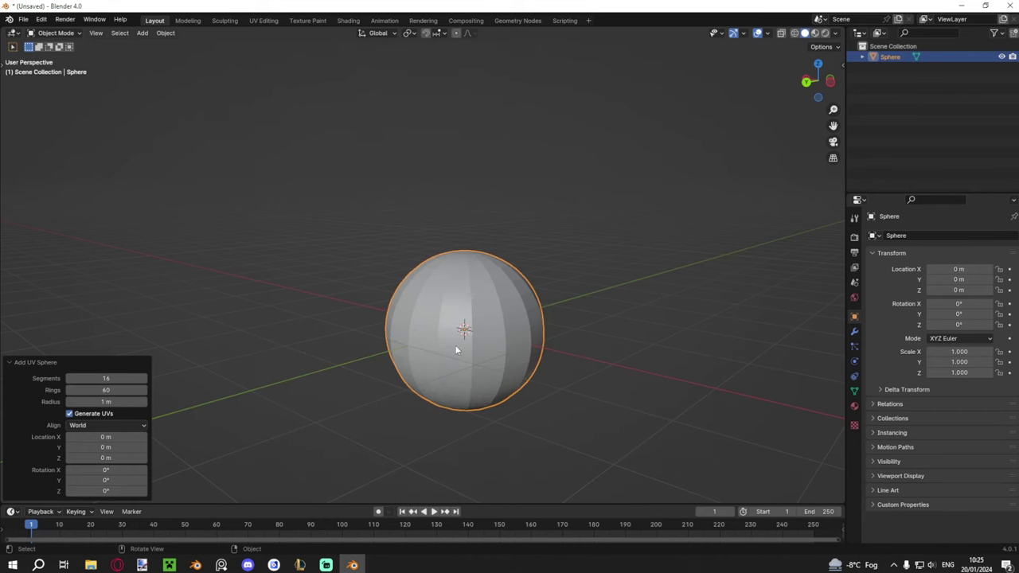
pyautogui.scroll(6, 470, 318)
pyautogui.press('Tab')
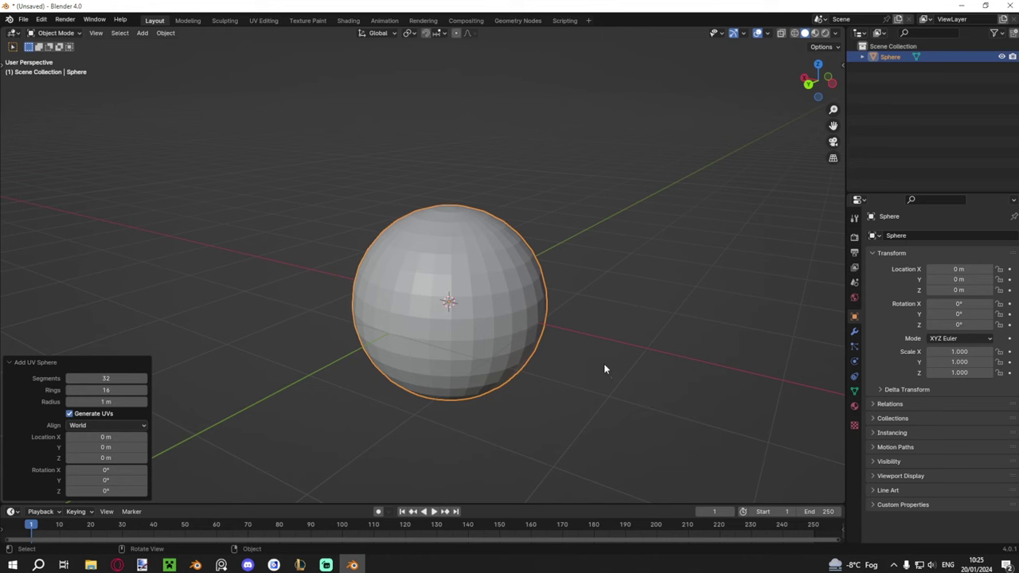
# Step: Deselect the sphere and recall its creation settings
pyautogui.click(633, 359)
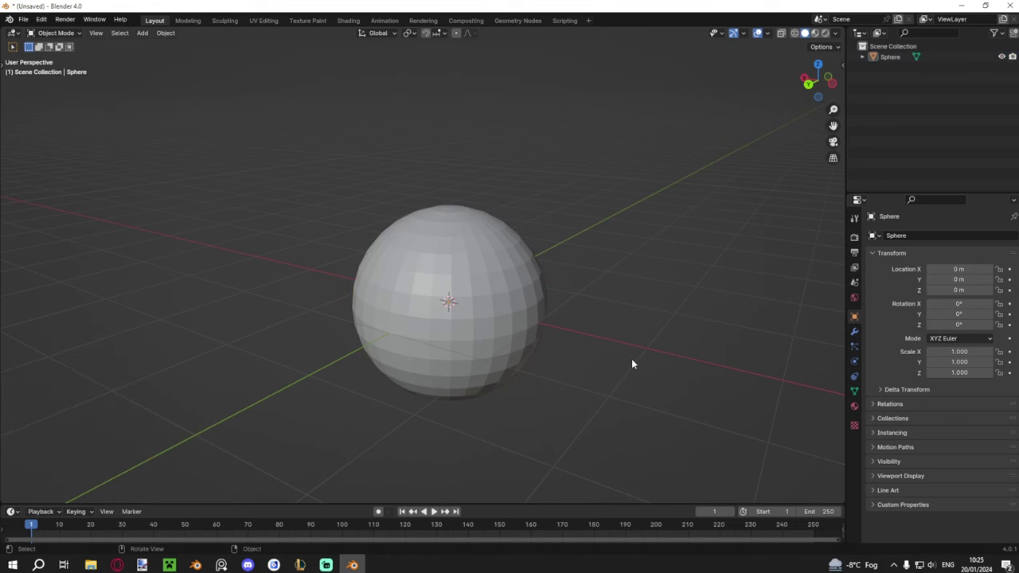
pyautogui.press('F9')
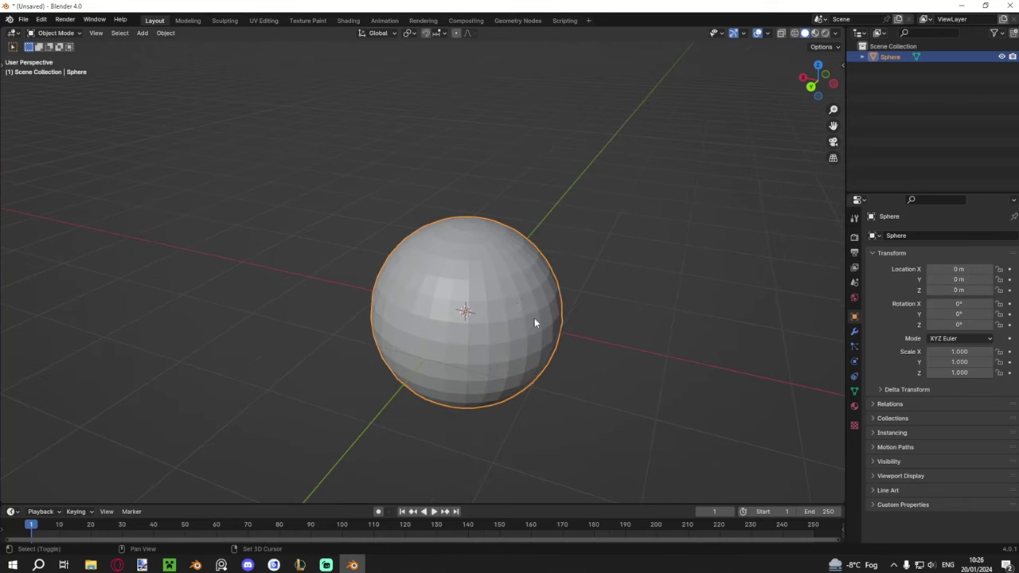
# Step: Enter Edit Mode on the sphere and select a whole edge loop on its surface
pyautogui.moveTo(534, 317); pyautogui.dragTo(508, 289, button='middle')
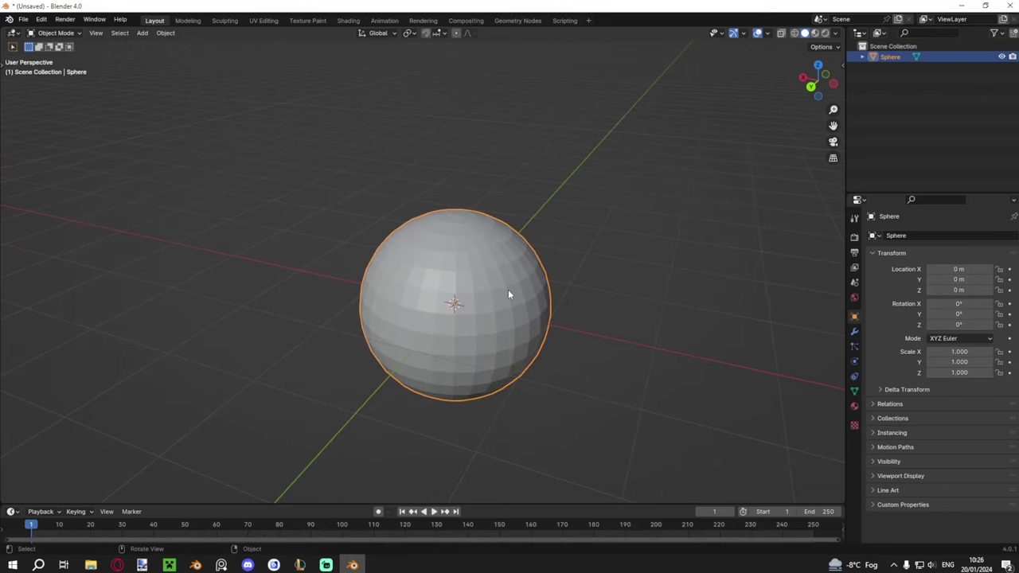
pyautogui.press('Tab')
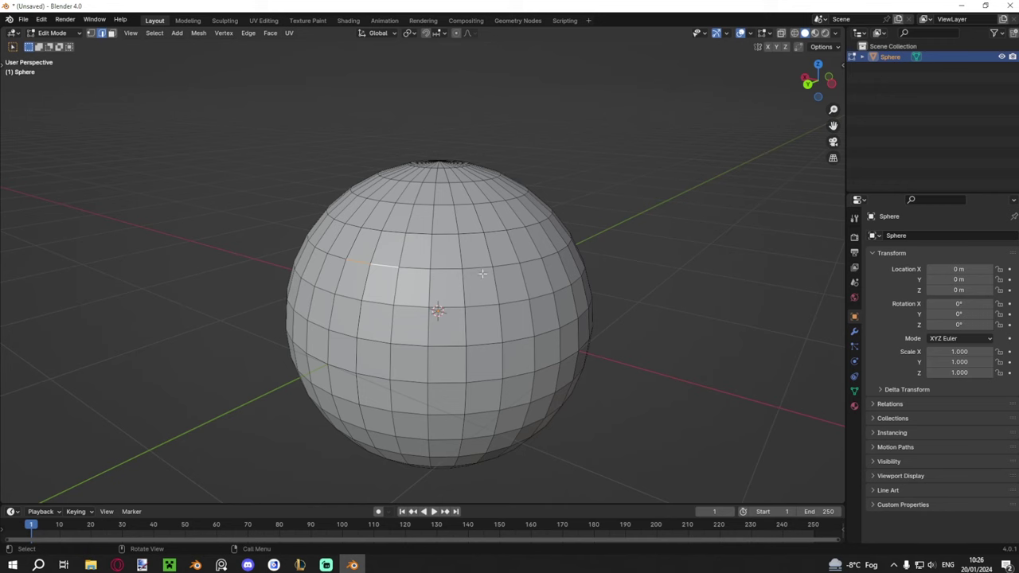
pyautogui.keyDown('alt'); pyautogui.click(402, 251); pyautogui.keyUp('alt')
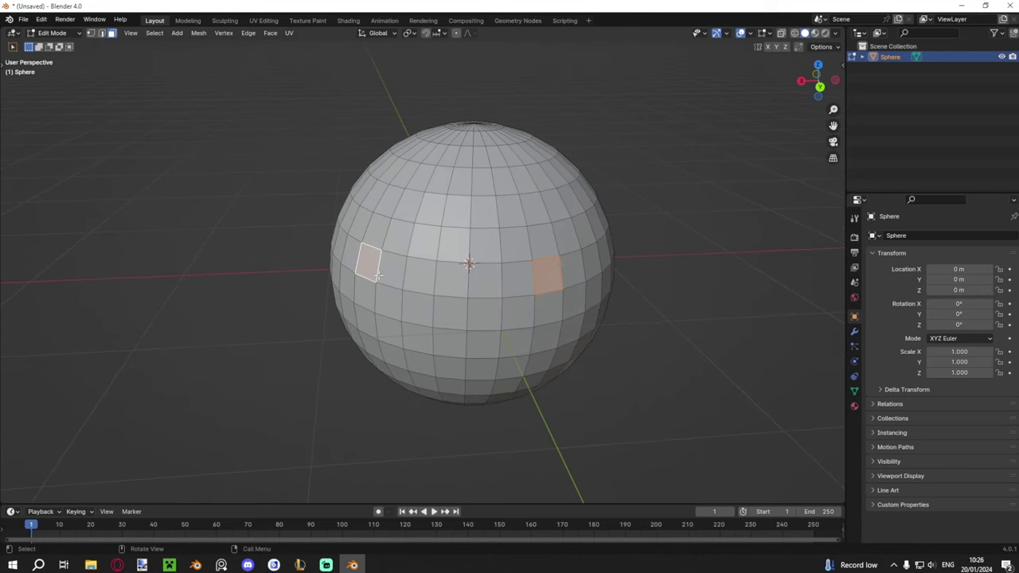
# Step: Select shortest paths of faces between picked faces on the sphere, including one from the lower side to the upper side, and clear the selection
pyautogui.keyDown('ctrl'); pyautogui.click(376, 236); pyautogui.keyUp('ctrl')
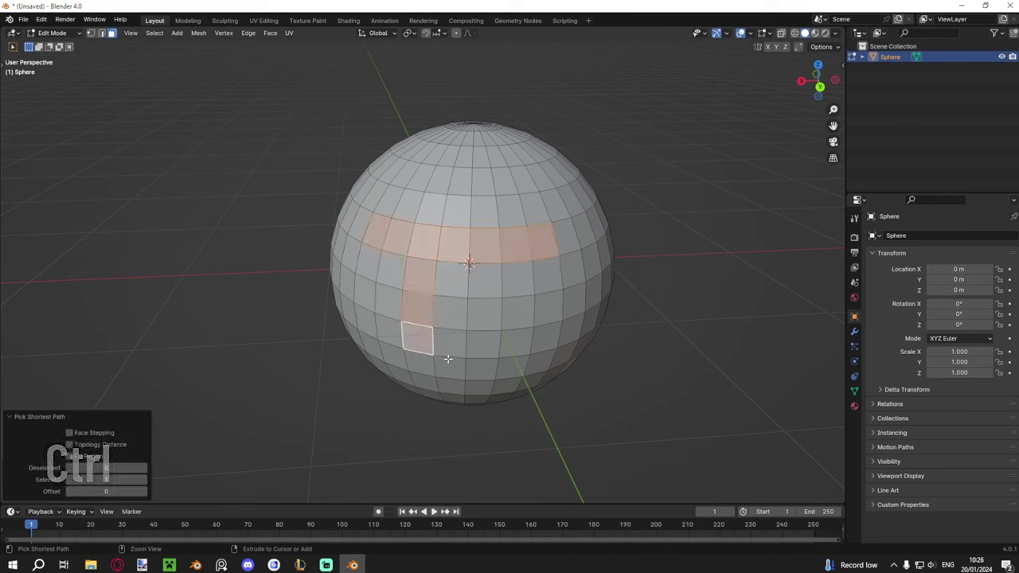
pyautogui.click(384, 331)
pyautogui.keyDown('ctrl'); pyautogui.click(517, 177); pyautogui.keyUp('ctrl')
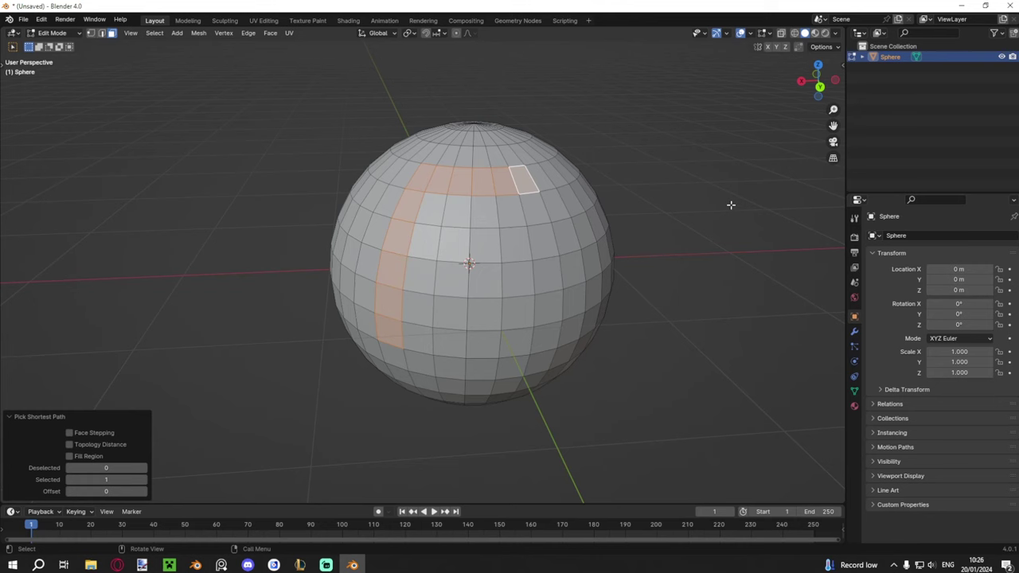
pyautogui.click(731, 205)
# Step: Select two vertical edge rings on the front of the sphere
pyautogui.keyDown('ctrl'); pyautogui.click(470, 216); pyautogui.keyUp('ctrl')
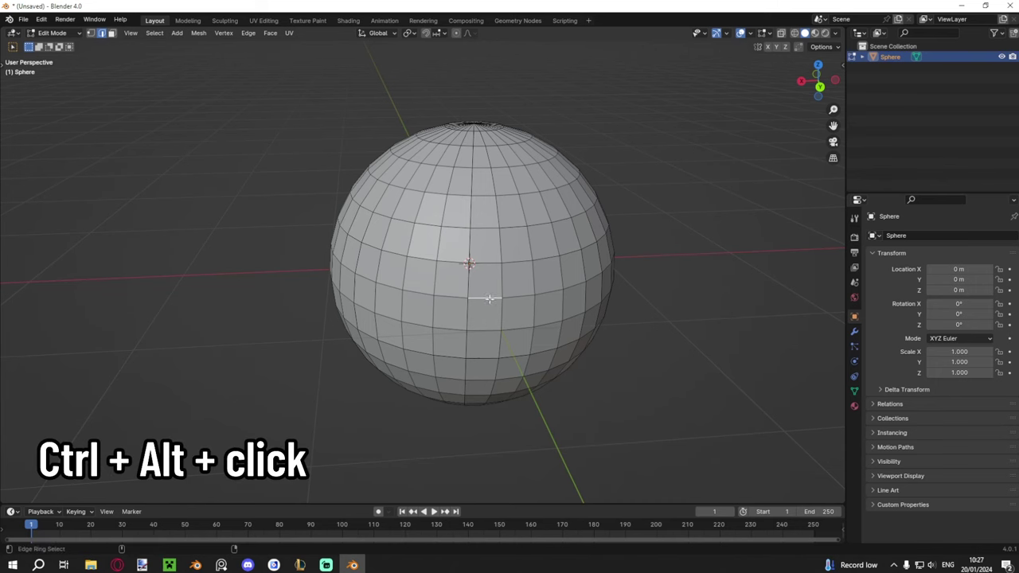
pyautogui.keyDown('ctrl'); pyautogui.keyDown('alt'); pyautogui.click(488, 298); pyautogui.keyUp('alt'); pyautogui.keyUp('ctrl')
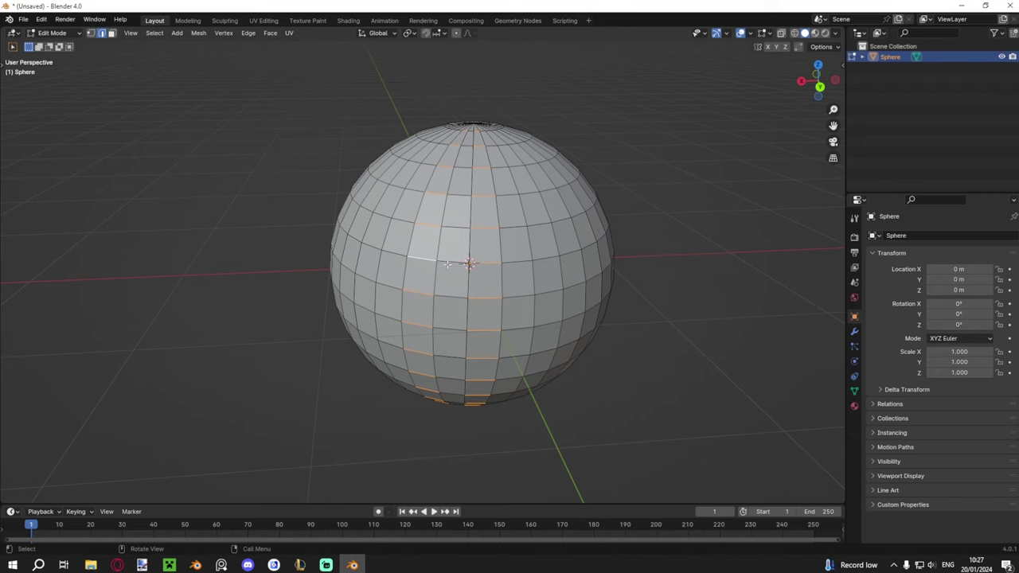
# Step: Scale the edge loop at the neck's base by 1.524 and add two centred loop cuts around the neck
pyautogui.moveTo(473, 264); pyautogui.dragTo(451, 268, button='middle')
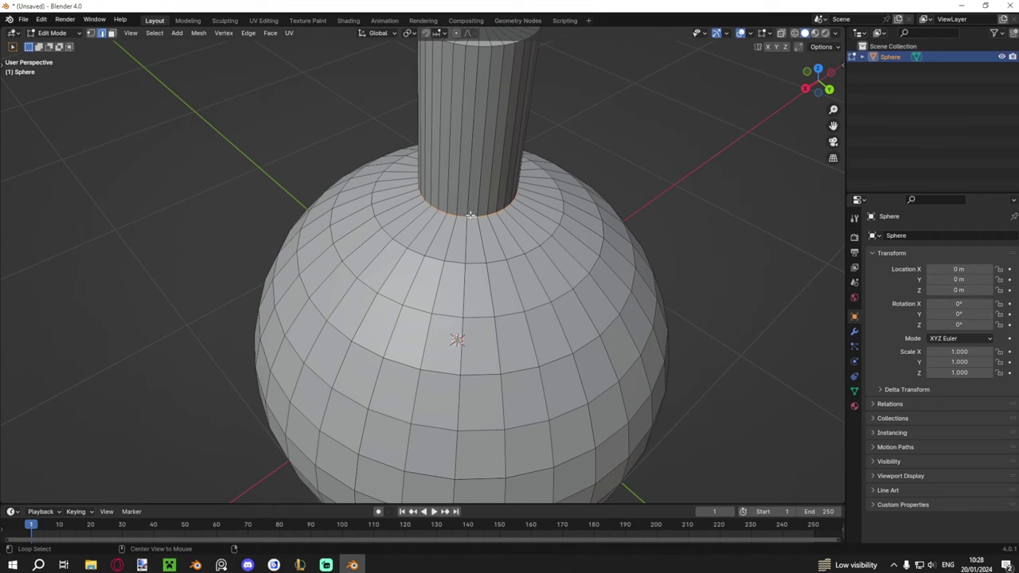
pyautogui.click(650, 234)
pyautogui.scroll(-3, 651, 230)
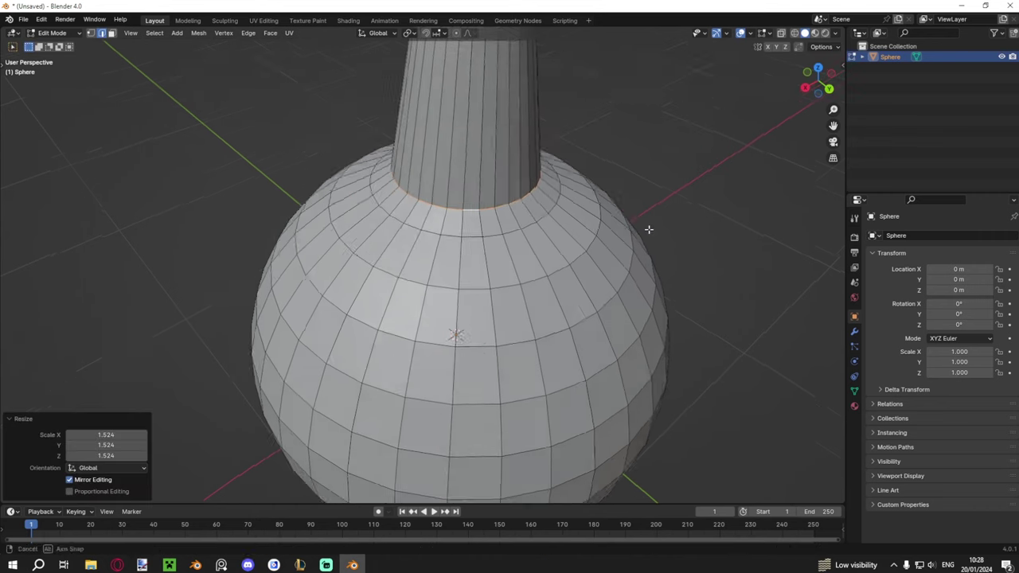
pyautogui.click(476, 189)
pyautogui.rightClick(477, 190)
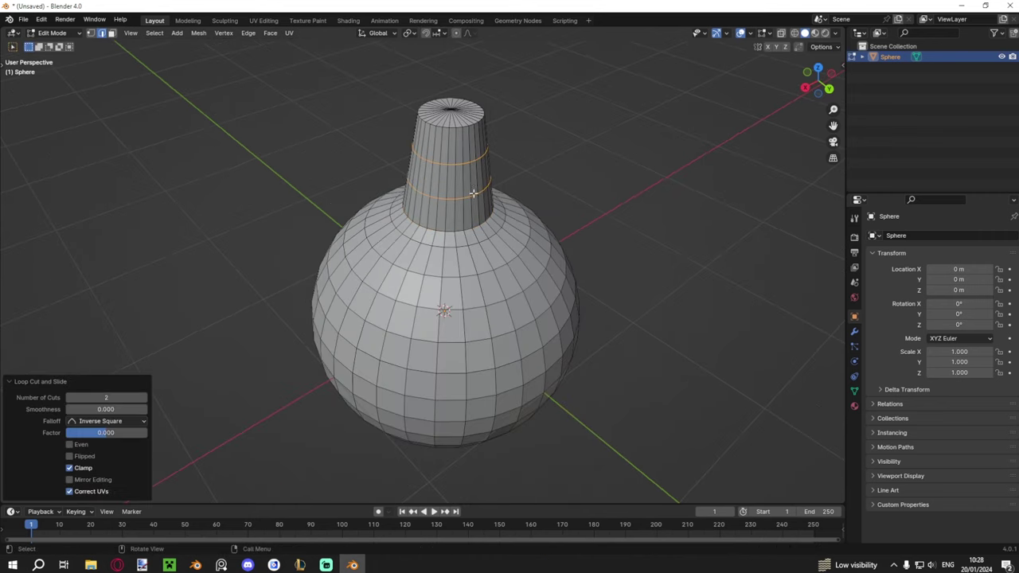
# Step: Scale the neck's lower new edge loop by 0.839 and its upper new edge loop by 1.470
pyautogui.keyDown('alt'); pyautogui.click(458, 199); pyautogui.keyUp('alt')
pyautogui.press('s')
pyautogui.click(571, 184)
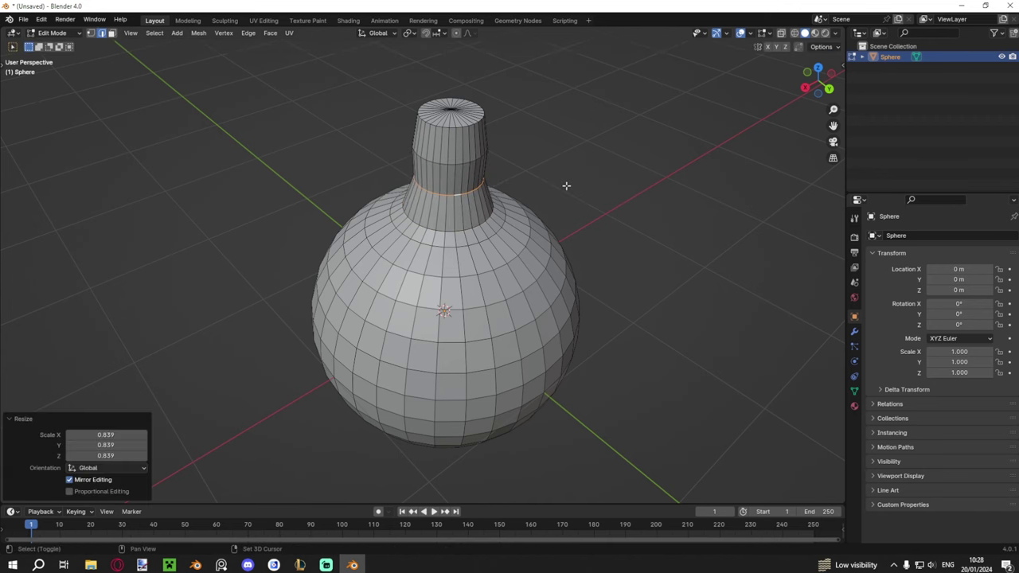
pyautogui.scroll(3, 562, 195)
pyautogui.press('s')
pyautogui.click(608, 210)
pyautogui.scroll(2, 629, 187)
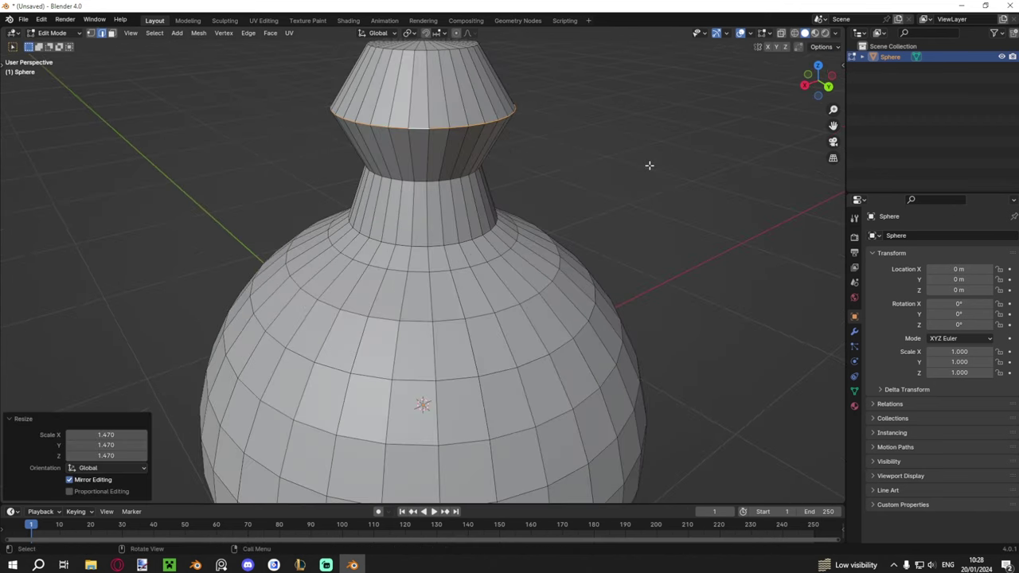
# Step: Clear the edge-loop selection and look at the reshaped sphere from several angles, including the aligned back view
pyautogui.click(698, 174)
pyautogui.scroll(-4, 677, 184)
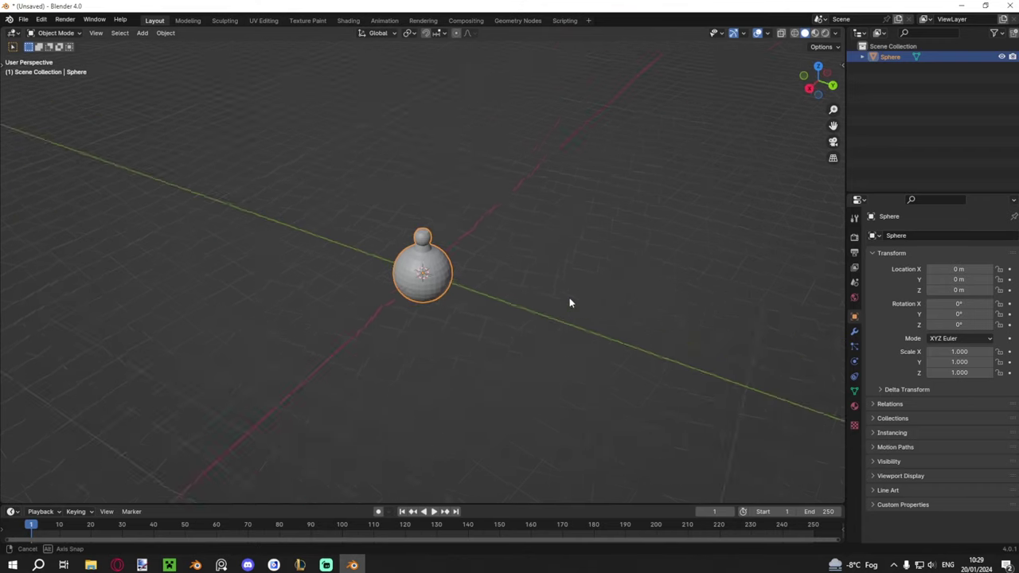
pyautogui.moveTo(569, 299); pyautogui.dragTo(532, 277, button='middle')
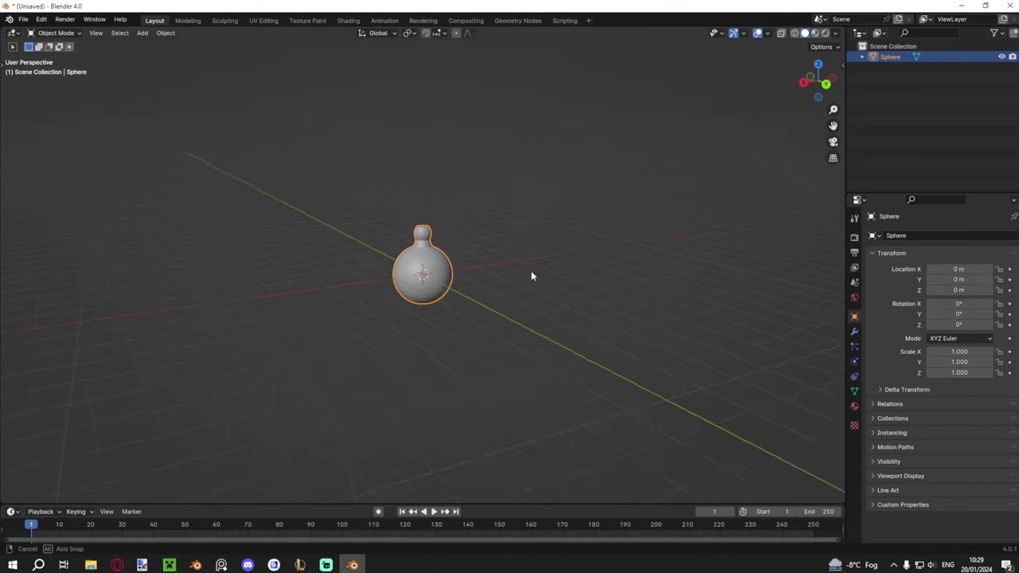
pyautogui.moveTo(503, 265); pyautogui.dragTo(499, 264, button='middle')
pyautogui.hotkey('ctrl', 'space')
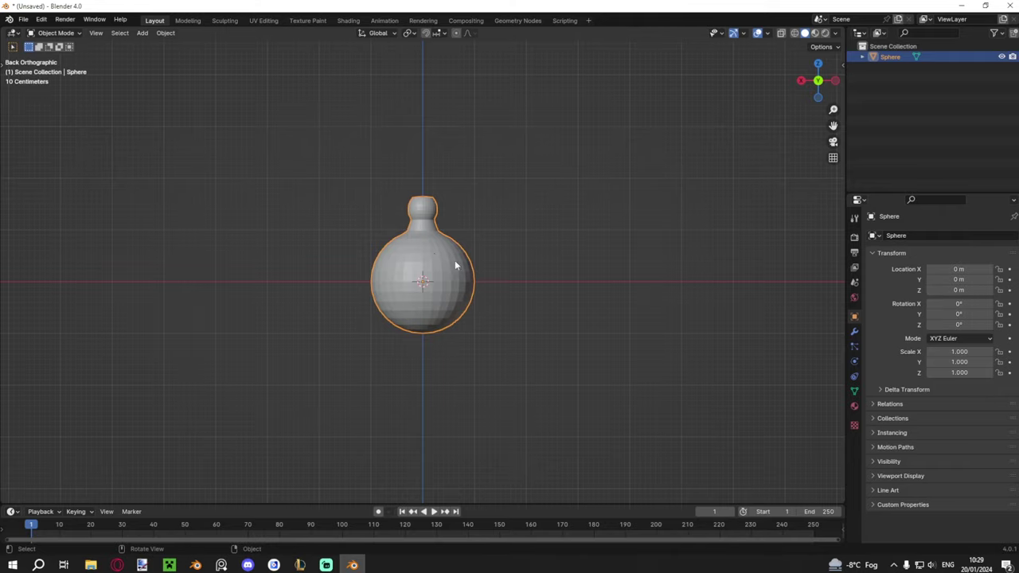
pyautogui.moveTo(456, 265); pyautogui.dragTo(541, 305, button='middle')
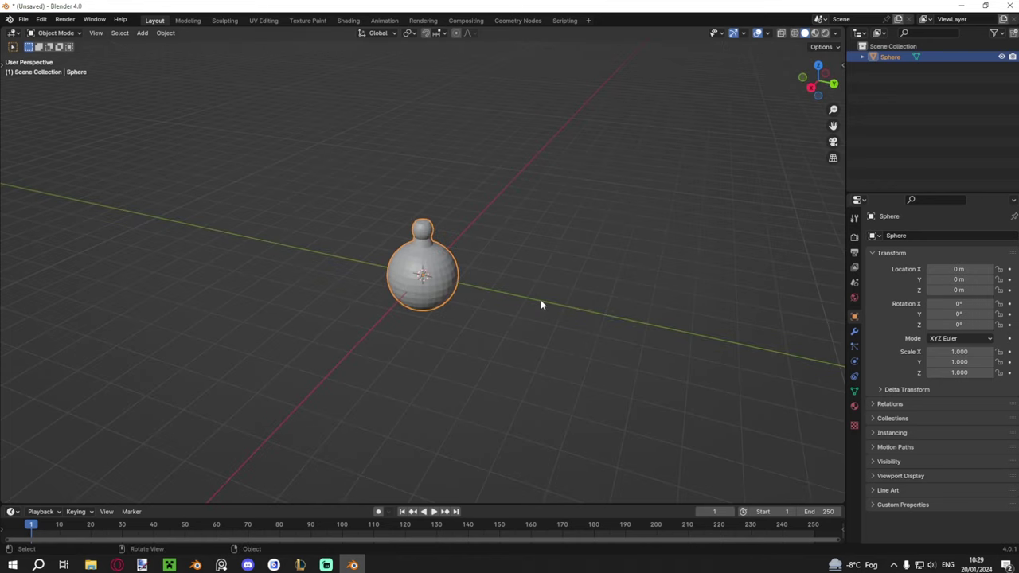
# Step: Delete the sphere and add a 2 m cube at the world origin
pyautogui.press('x')
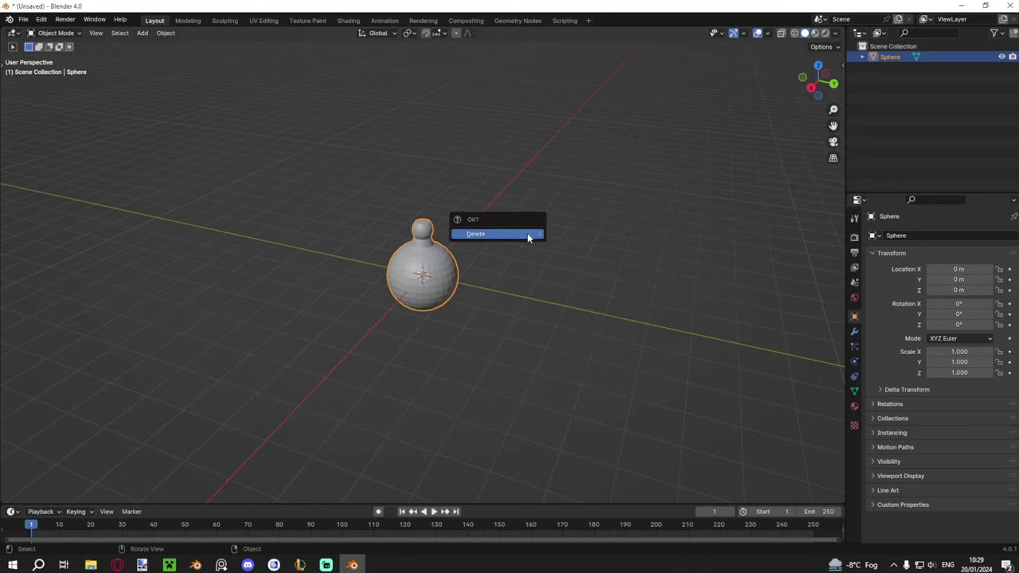
pyautogui.click(527, 237)
pyautogui.hotkey('shift', 'a')
pyautogui.moveTo(527, 236)
pyautogui.click(566, 247)
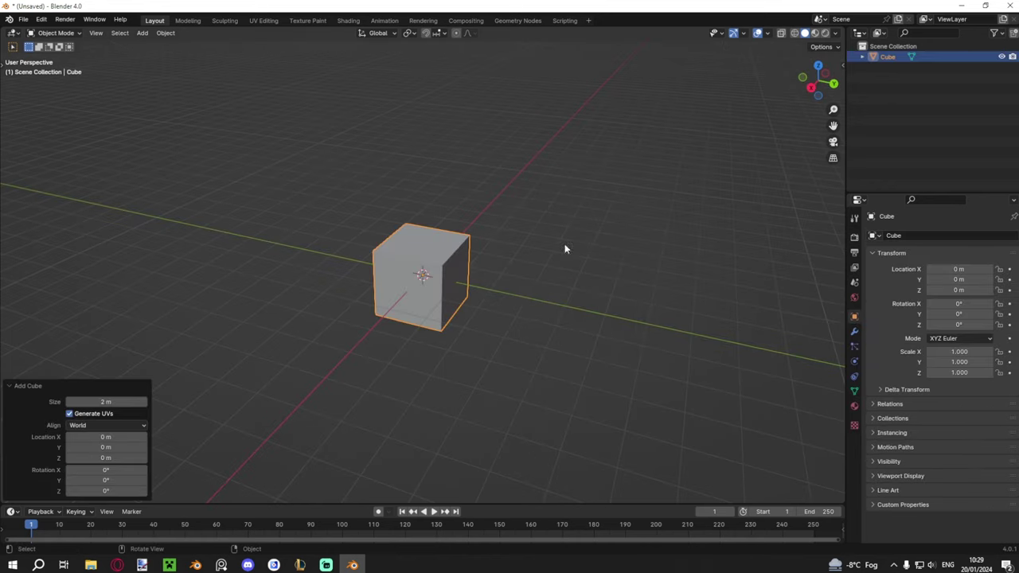
# Step: Rotate the cube freely by about -63° around the current viewing direction
pyautogui.moveTo(502, 303); pyautogui.dragTo(434, 304, button='middle')
pyautogui.press('r')
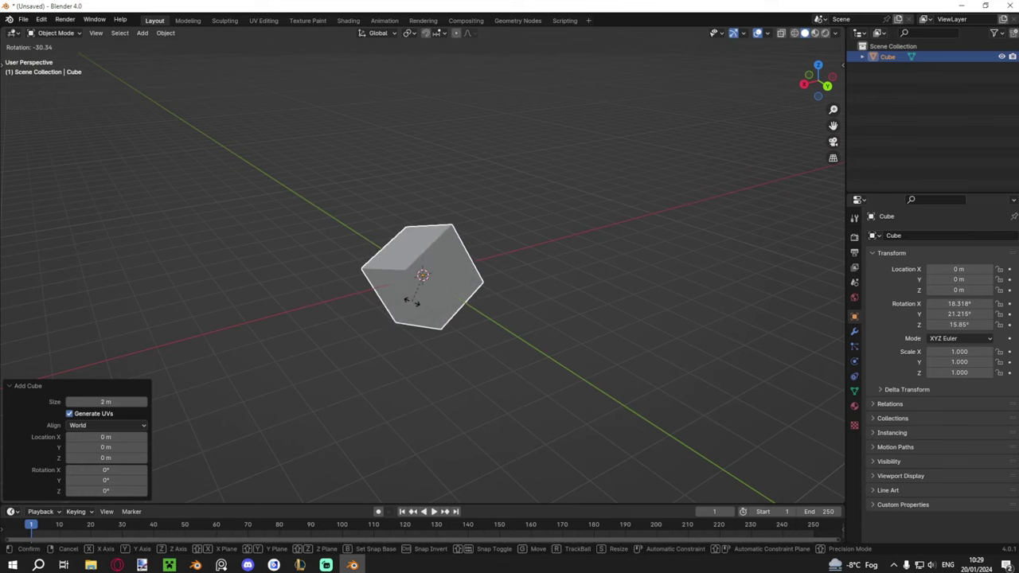
pyautogui.click(428, 309)
pyautogui.moveTo(428, 309); pyautogui.dragTo(537, 298, button='middle')
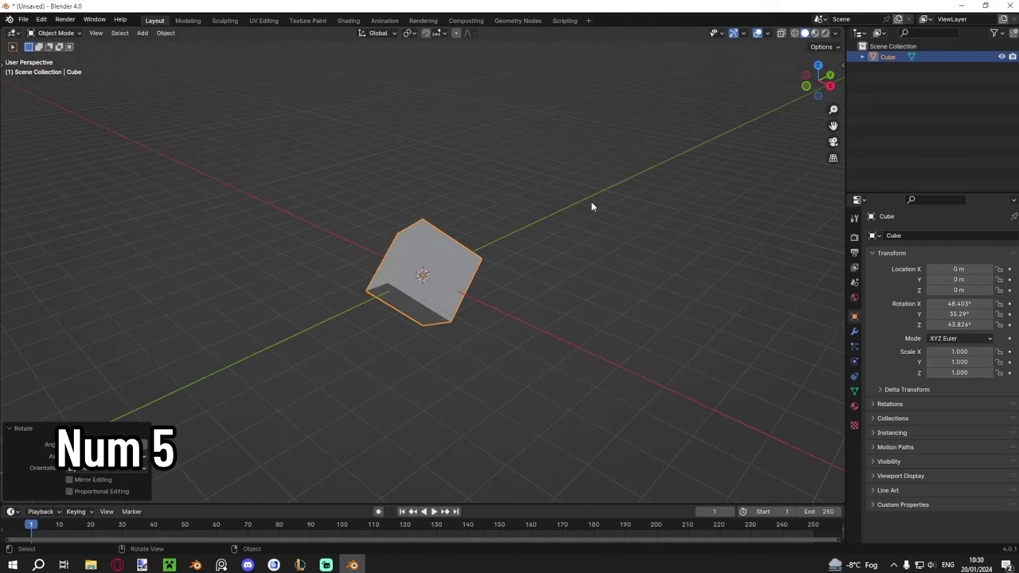
pyautogui.moveTo(519, 277)
pyautogui.mouseDown(button='middle')
pyautogui.moveTo(608, 234)
pyautogui.moveTo(665, 239)
pyautogui.moveTo(528, 282)
pyautogui.mouseUp(button='middle')
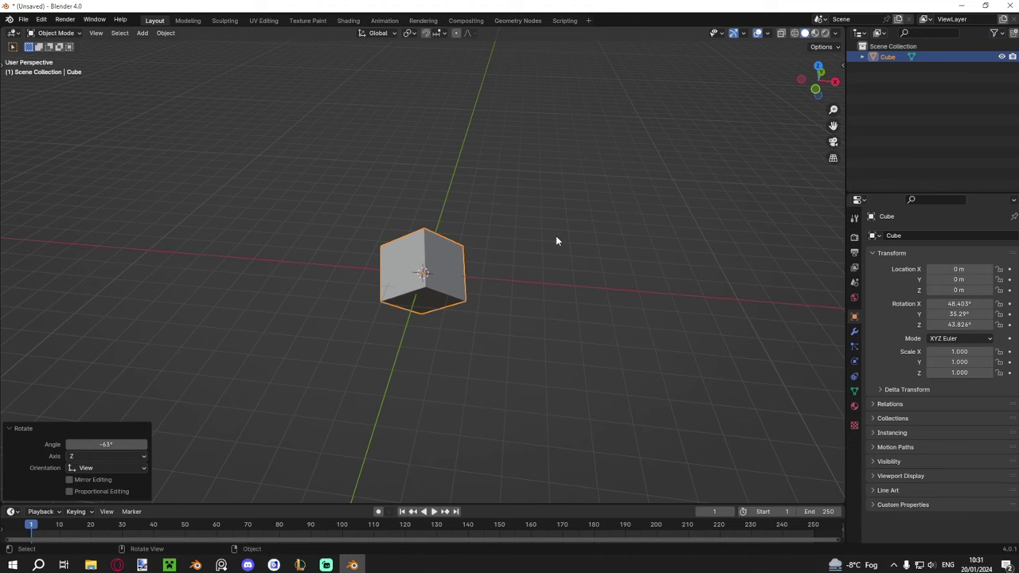
# Step: Orbit around the cube in fixed increments sideways and vertically, and switch the view between orthographic and perspective projection
pyautogui.press('KP_4')
pyautogui.press('KP_4')
pyautogui.press('KP_4')
pyautogui.press('KP_4')
pyautogui.press('KP_6')
pyautogui.press('KP_4')
pyautogui.press('KP_6')
pyautogui.press('KP_8')
pyautogui.press('KP_8')
pyautogui.press('KP_8')
pyautogui.press('KP_2')
pyautogui.press('KP_2')
pyautogui.press('KP_8')
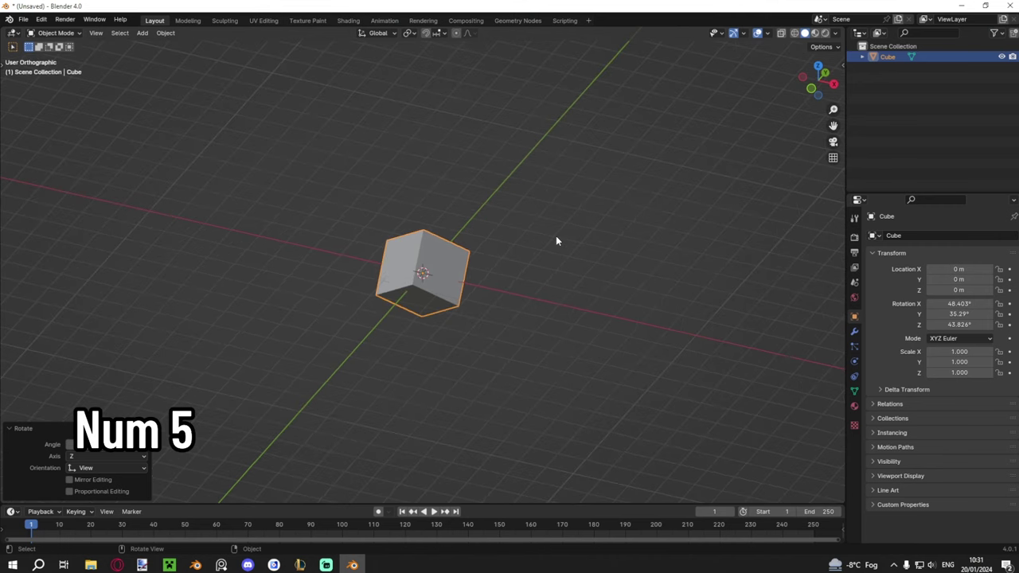
pyautogui.press('KP_5')
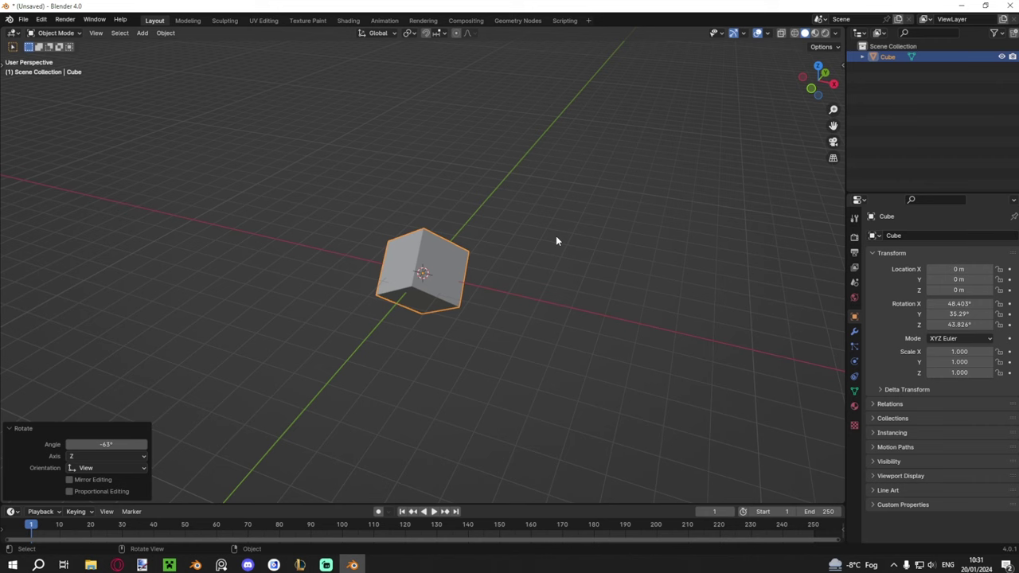
# Step: Look at the cube in the front, right, top and bottom views, and snap an orbit to the back view
pyautogui.press('KP_1')
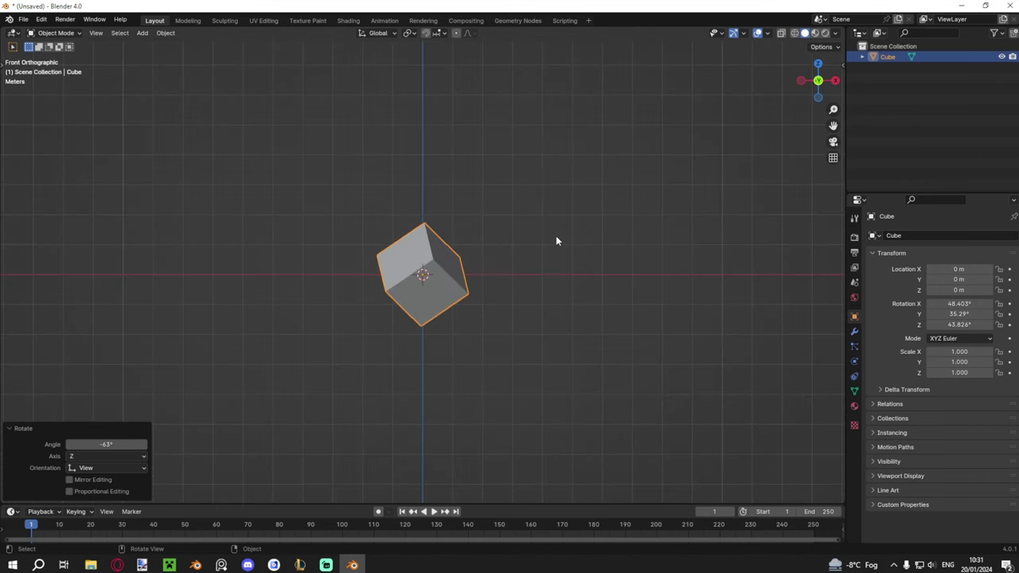
pyautogui.press('KP_3')
pyautogui.press('KP_7')
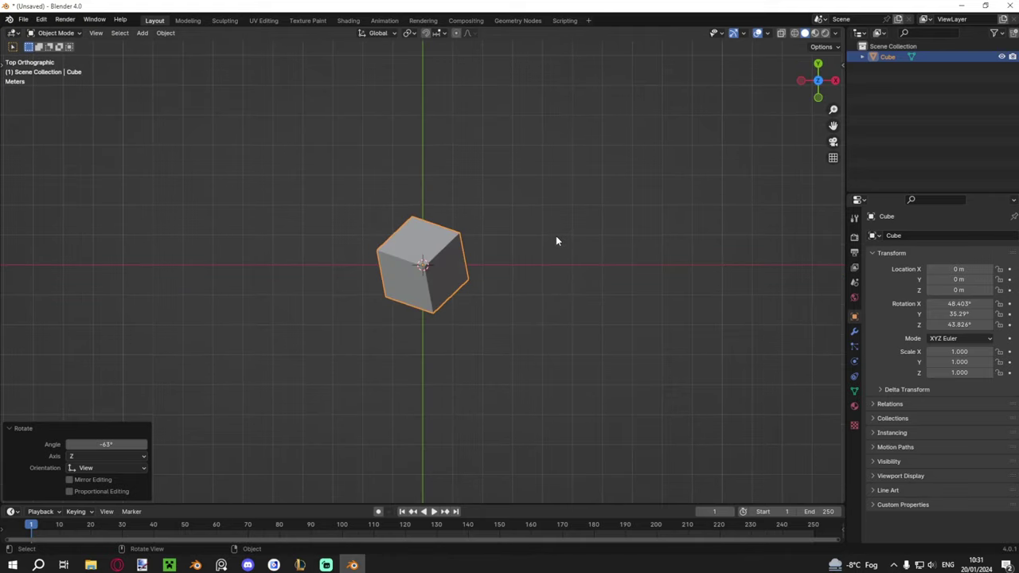
pyautogui.press('ctrl+KP_7')
pyautogui.press('KP_7')
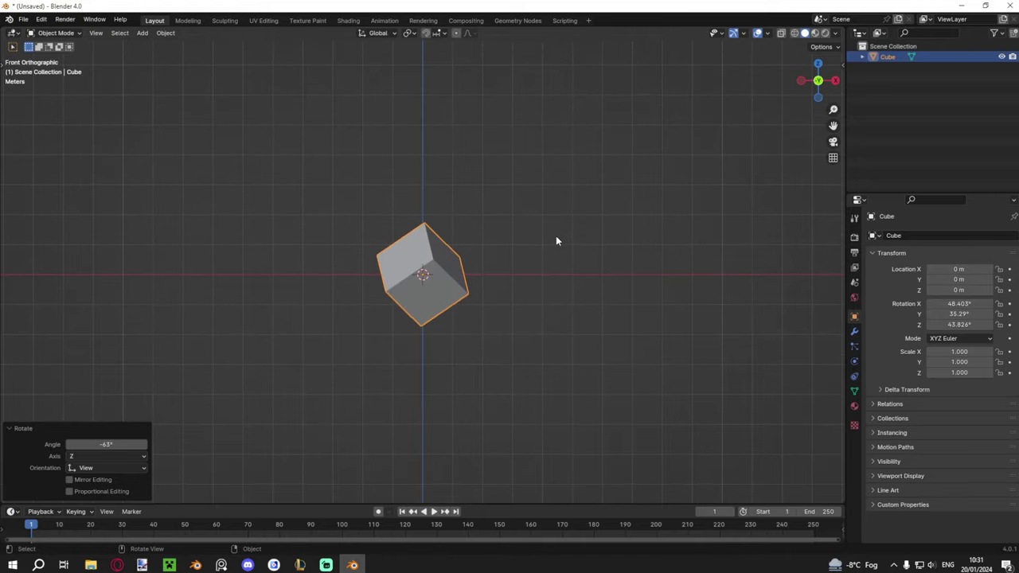
pyautogui.press('ctrl+KP_7')
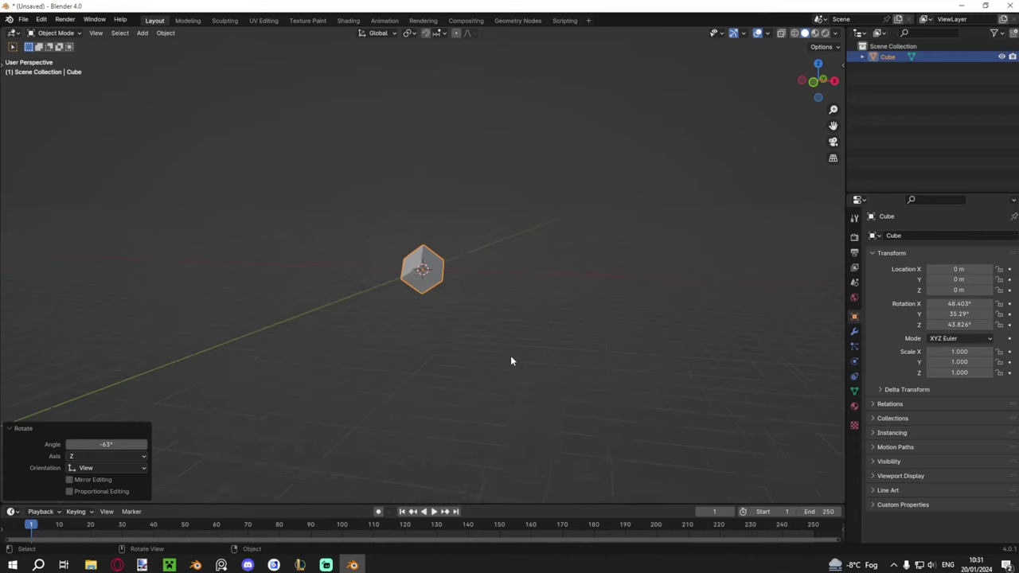
pyautogui.moveTo(572, 355); pyautogui.dragTo(517, 343, button='middle')
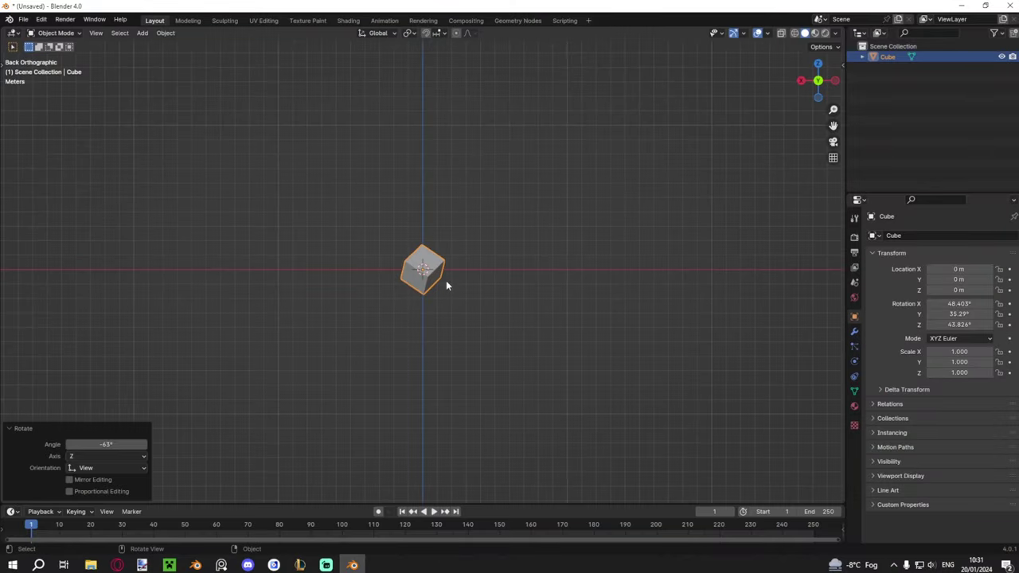
pyautogui.moveTo(446, 285); pyautogui.dragTo(553, 353, button='middle')
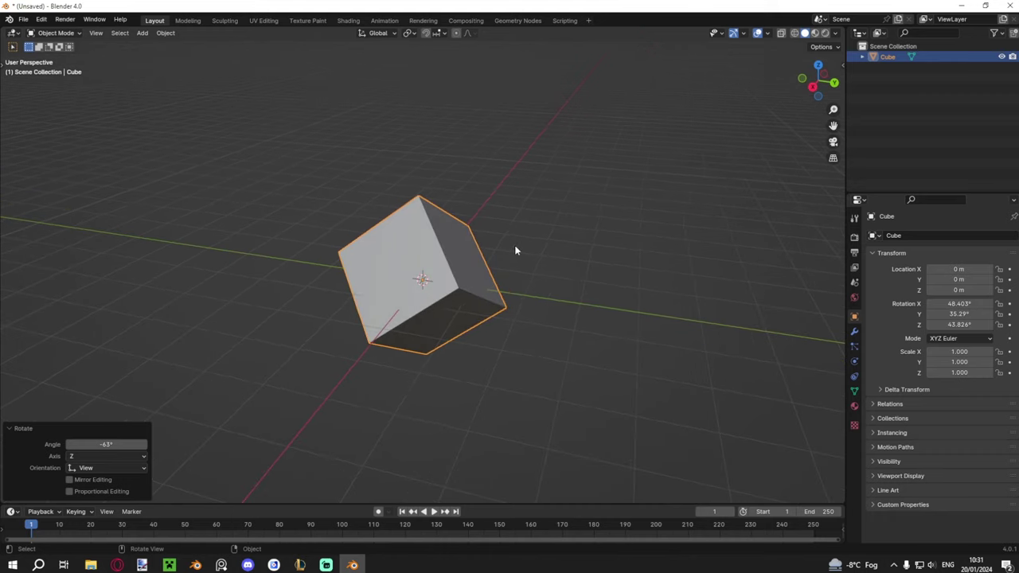
# Step: In Edit Mode, knife-cut a zigzag line across one cube face between two diagonally opposite corners
pyautogui.press('Tab')
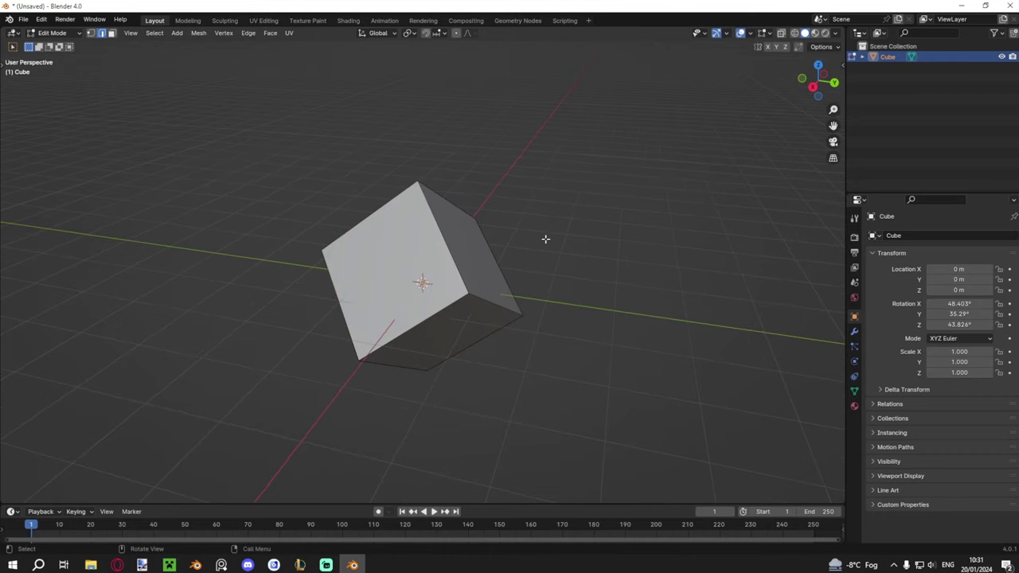
pyautogui.press('k')
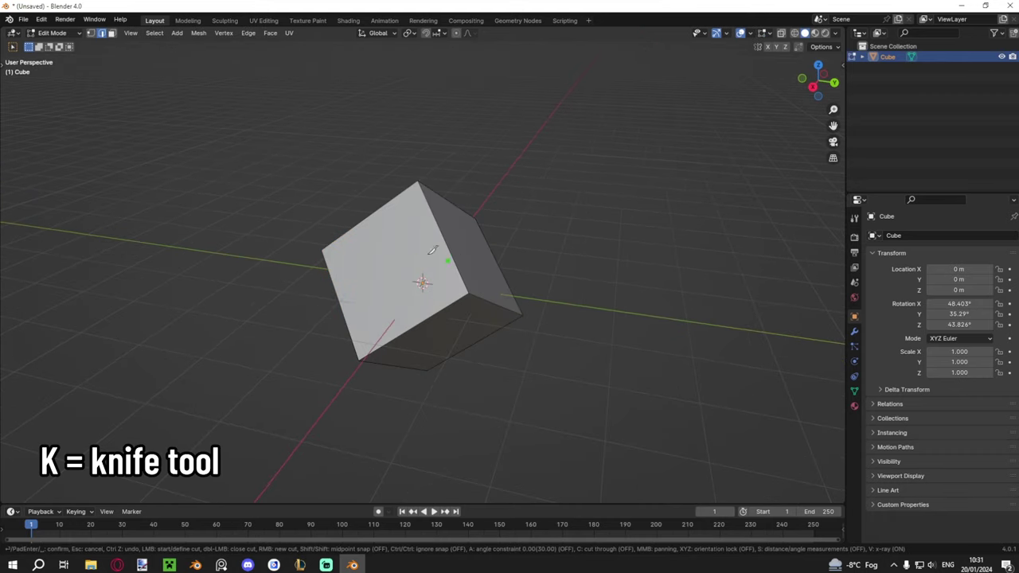
pyautogui.click(396, 292)
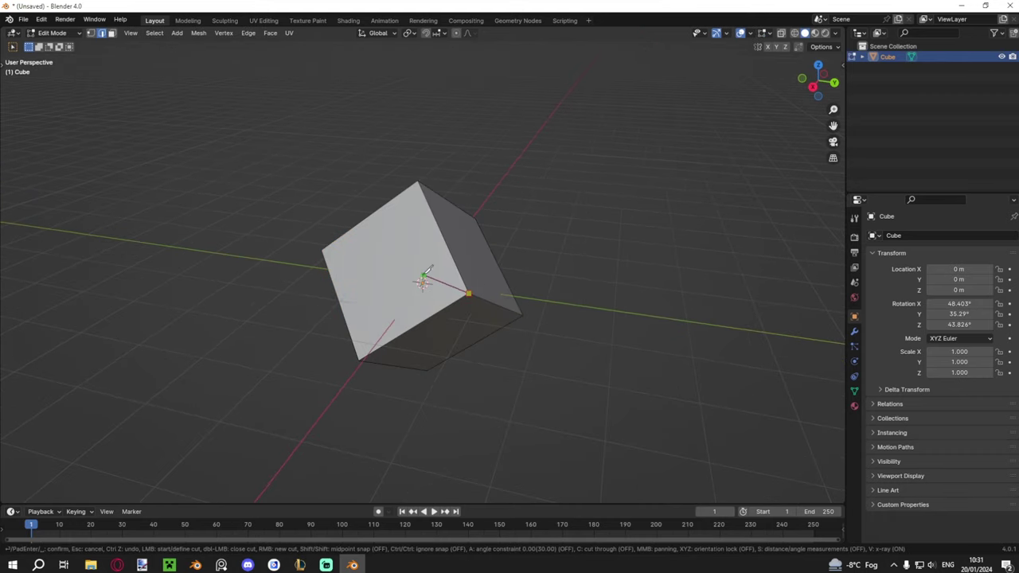
pyautogui.click(415, 248)
pyautogui.click(327, 248)
pyautogui.press('Return')
# Step: Knife-cut a jagged line on the neighbouring face between the ends of the shared edge, plus a separate cut in the same operation
pyautogui.moveTo(494, 299)
pyautogui.mouseDown(button='middle')
pyautogui.moveTo(523, 289)
pyautogui.moveTo(511, 288)
pyautogui.mouseUp(button='middle')
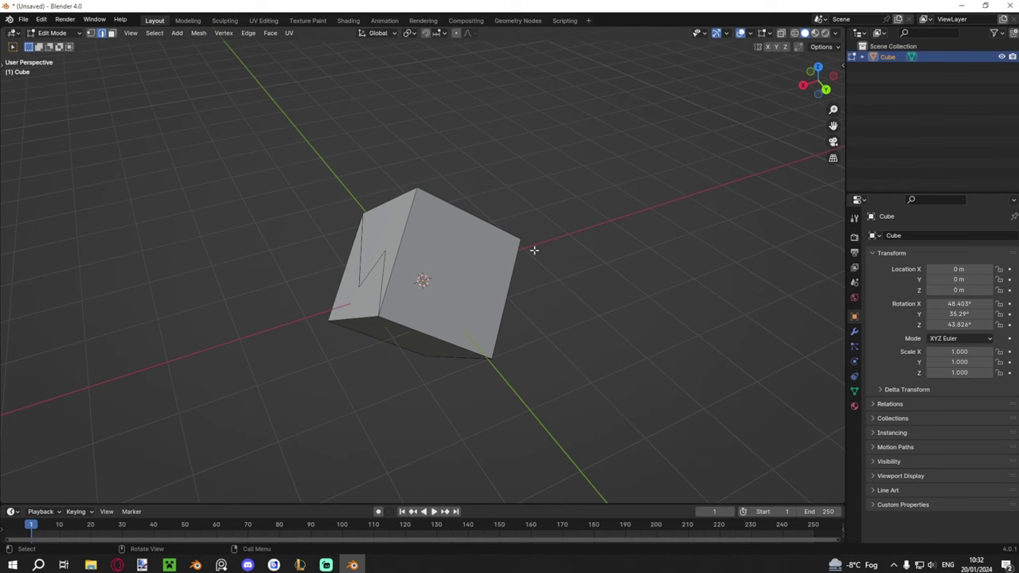
pyautogui.press('k')
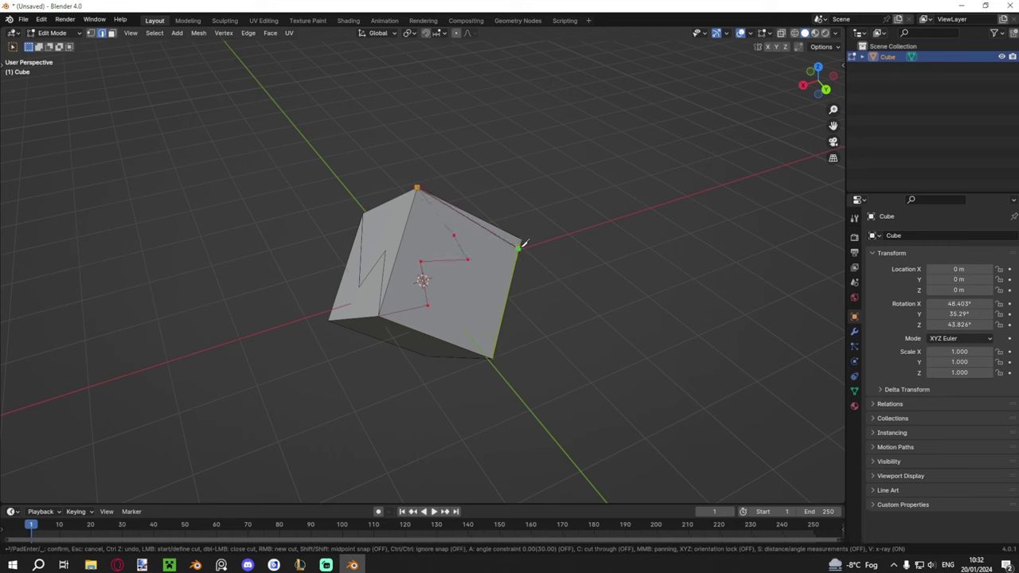
pyautogui.rightClick(493, 238)
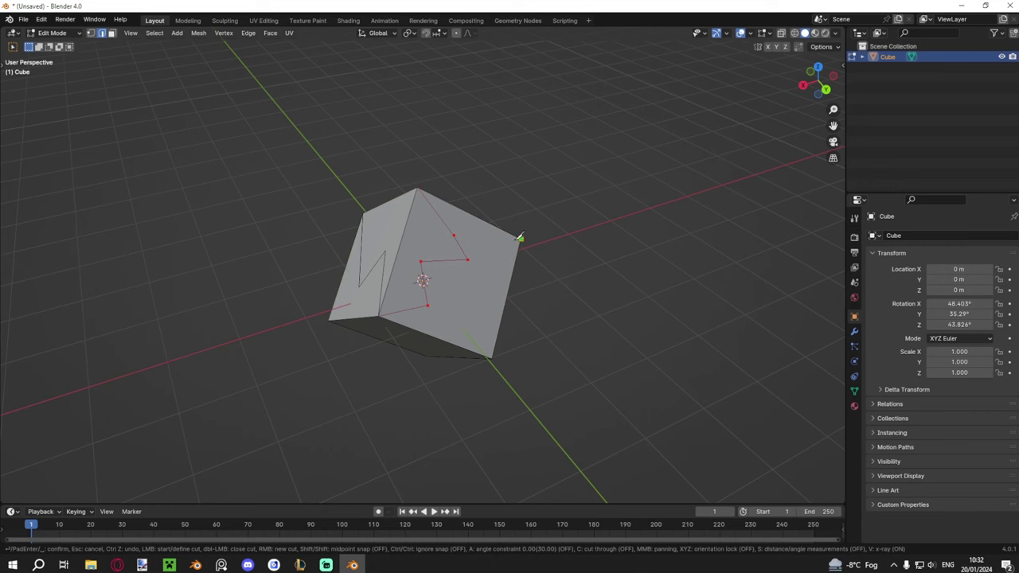
pyautogui.click(493, 350)
pyautogui.press('Return')
# Step: Knife-cut a diamond through the edge midpoints of an uncut cube face and extrude the diamond face outward
pyautogui.moveTo(478, 336); pyautogui.dragTo(493, 285, button='middle')
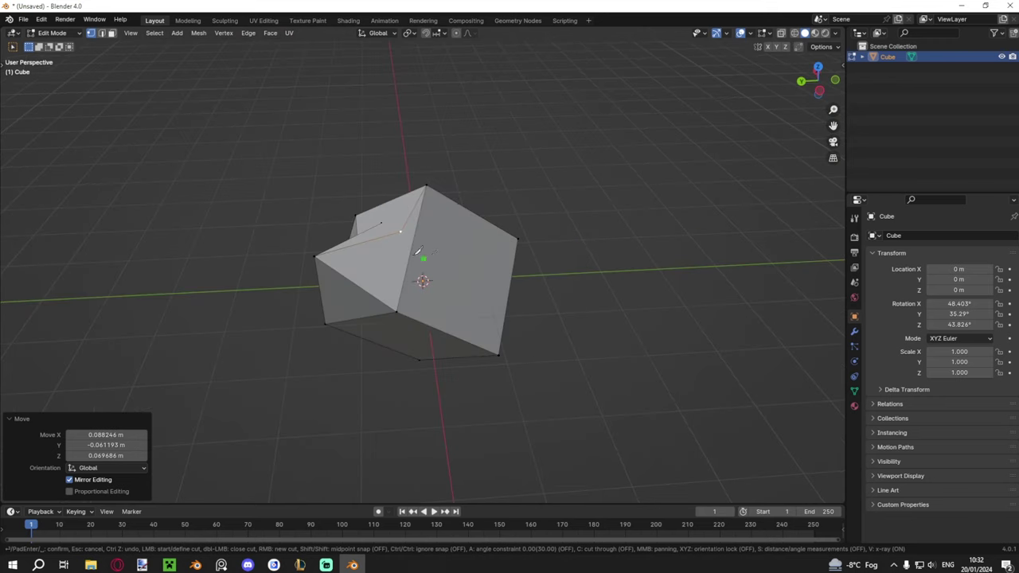
pyautogui.press('shift')
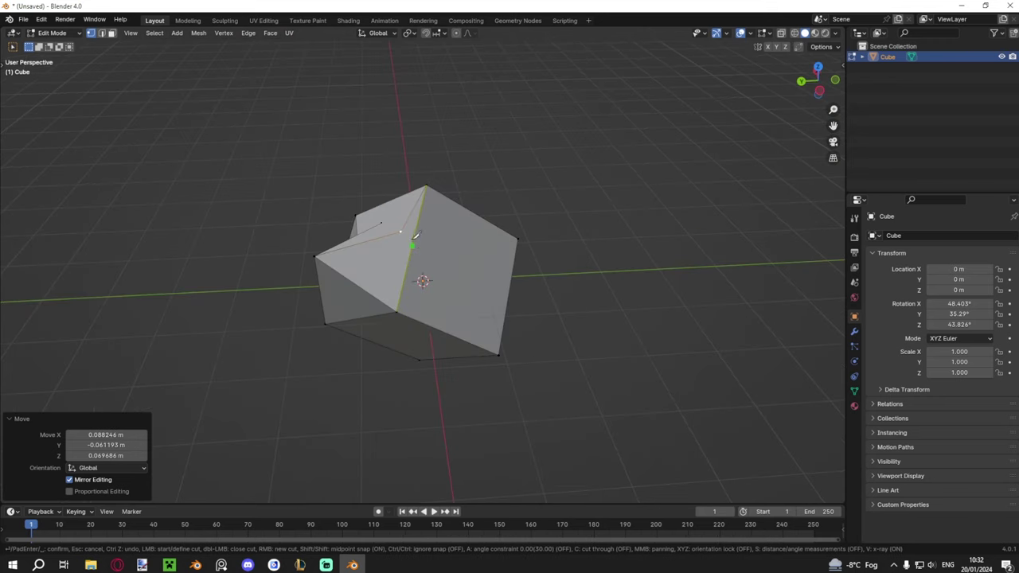
pyautogui.keyDown('shift'); pyautogui.click(414, 241); pyautogui.keyUp('shift')
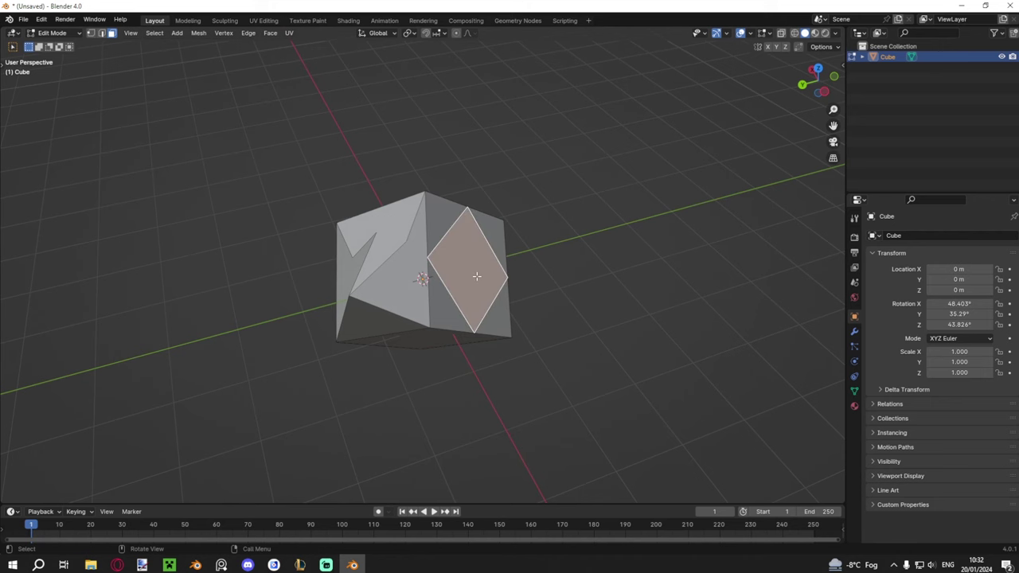
pyautogui.press('e')
pyautogui.click(660, 244)
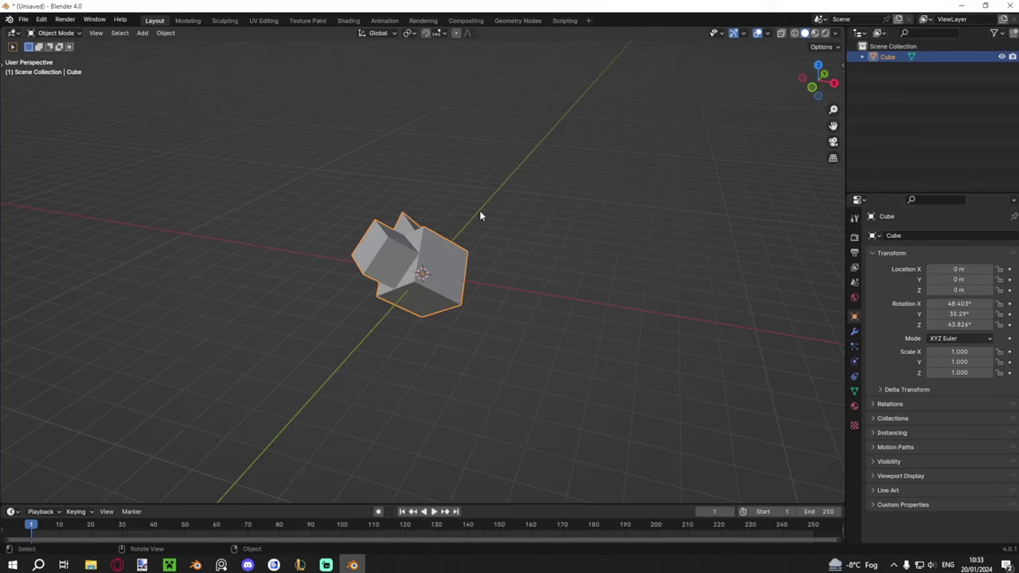
# Step: Display the object's transform values beside the scene and set the stretched cube's Bevel modifier amount to 0.212 m
pyautogui.press('n')
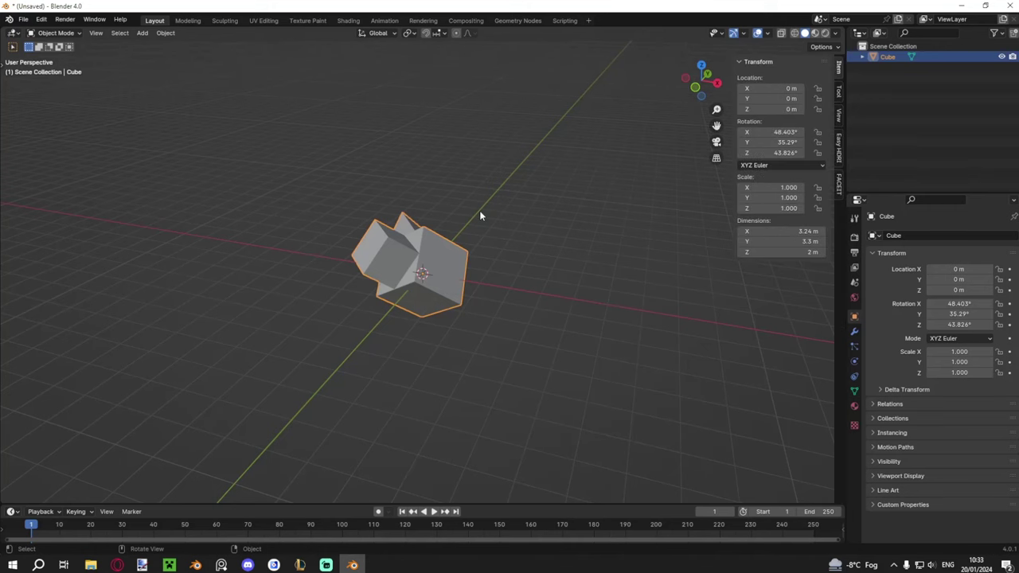
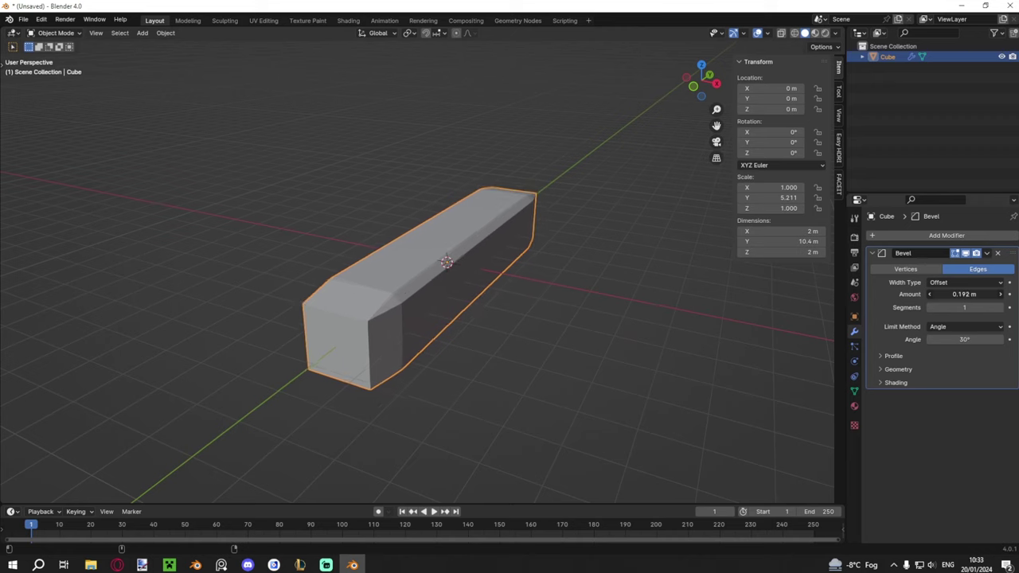
pyautogui.moveTo(964, 294); pyautogui.dragTo(974, 294)
pyautogui.moveTo(510, 262); pyautogui.dragTo(285, 246, button='middle')
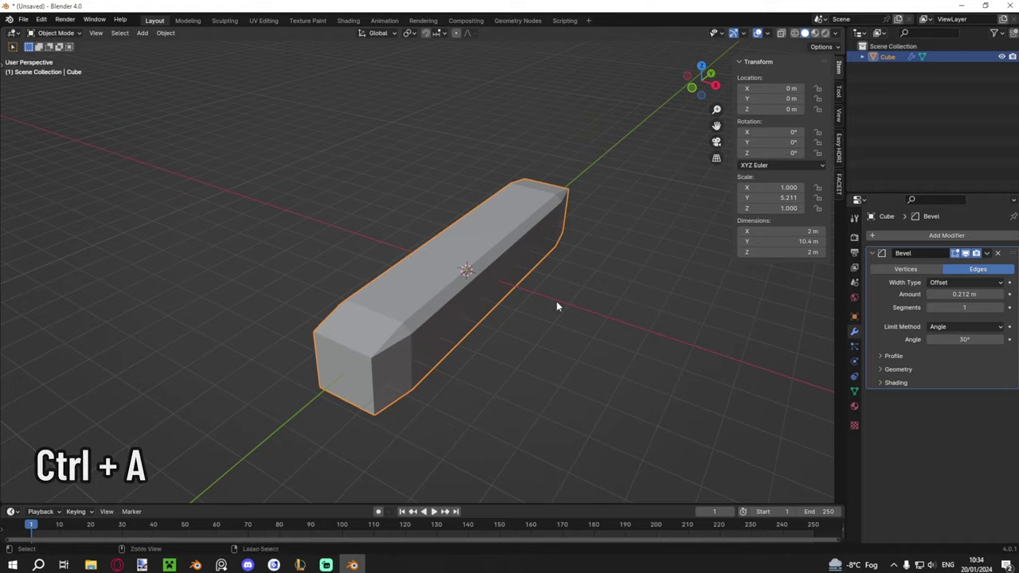
# Step: Apply the stretched cube's scale
pyautogui.hotkey('ctrl', 'a')
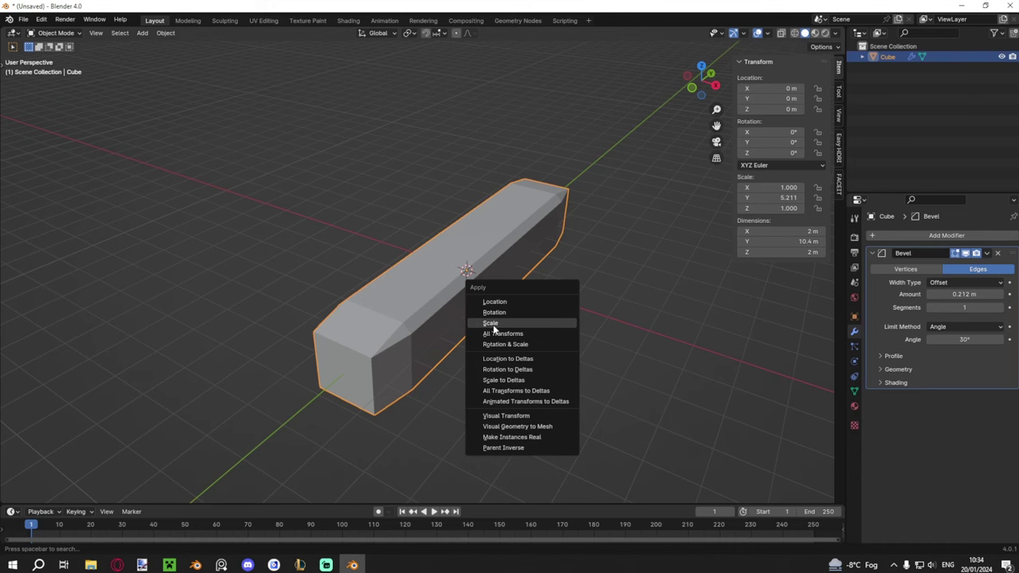
pyautogui.click(492, 323)
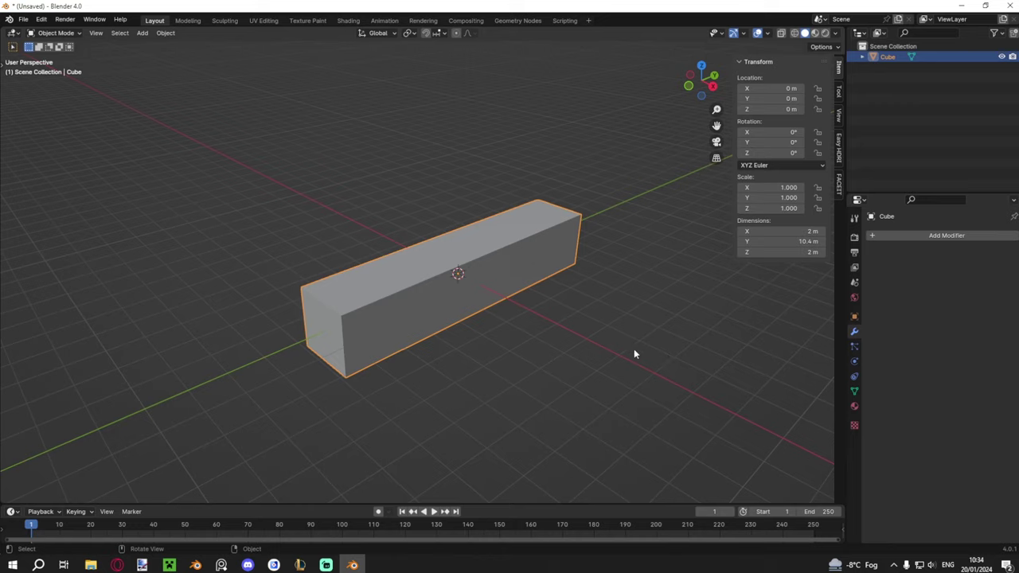
# Step: In Edit Mode, scale the whole elongated block along the global X axis to a width of about 7.58 m
pyautogui.moveTo(634, 353); pyautogui.dragTo(665, 348, button='middle')
pyautogui.press('Tab')
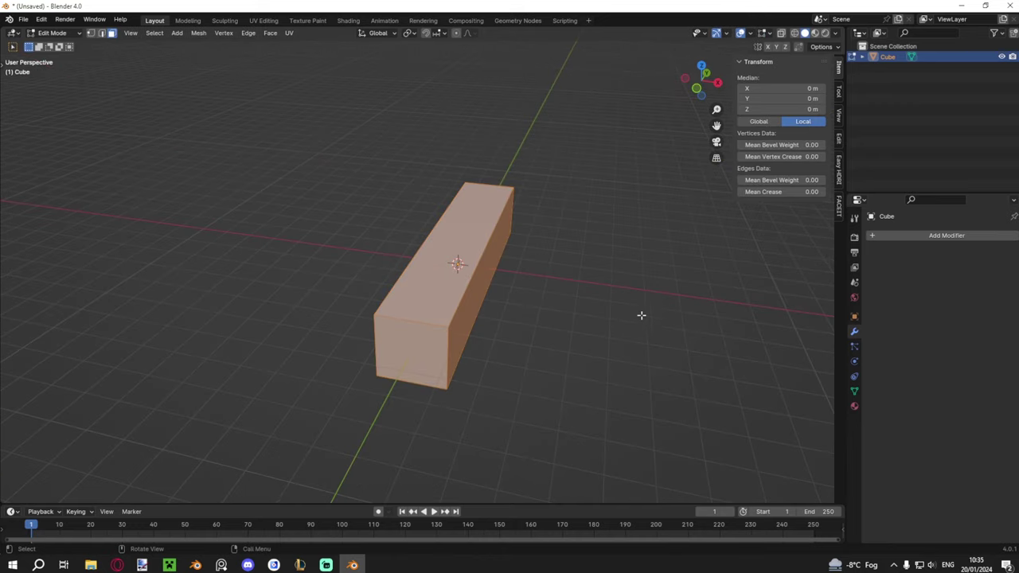
pyautogui.hotkey('alt', 'a')
pyautogui.moveTo(642, 314); pyautogui.dragTo(576, 319, button='middle')
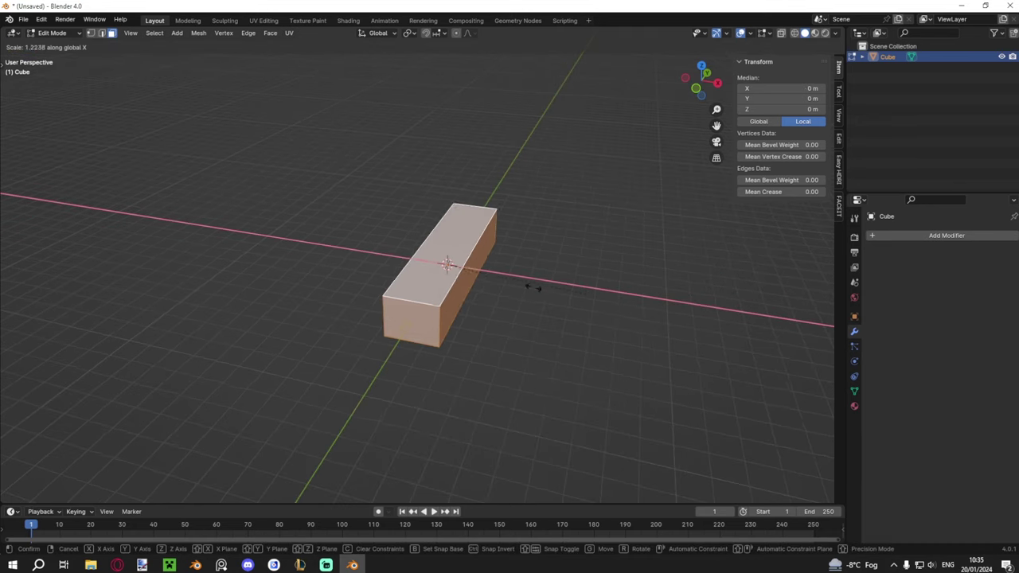
pyautogui.click(710, 318)
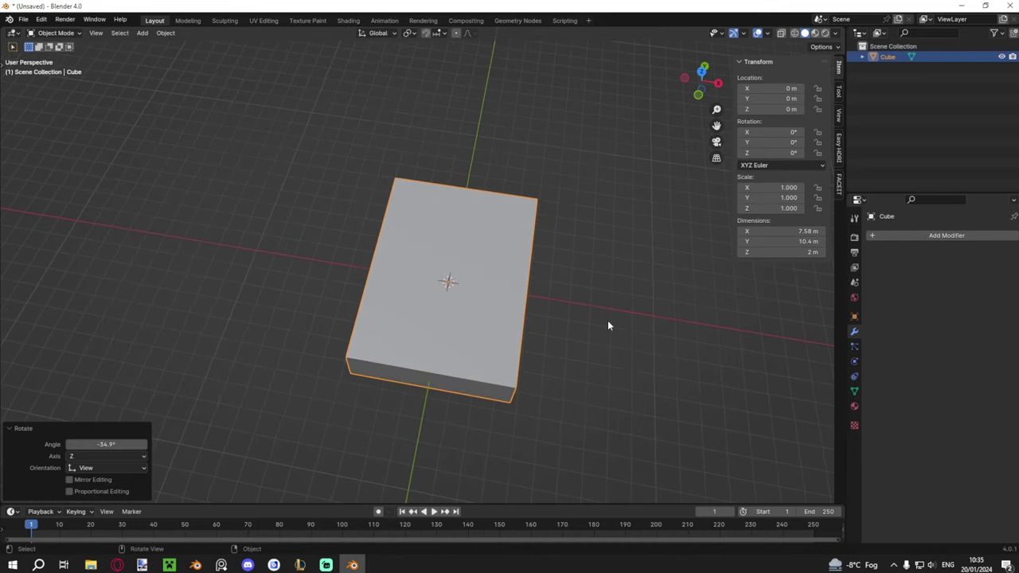
# Step: From the top view, rotate the block about 36° clockwise around the Z axis
pyautogui.moveTo(608, 325); pyautogui.dragTo(628, 383, button='middle')
pyautogui.moveTo(600, 338); pyautogui.dragTo(600, 337, button='middle')
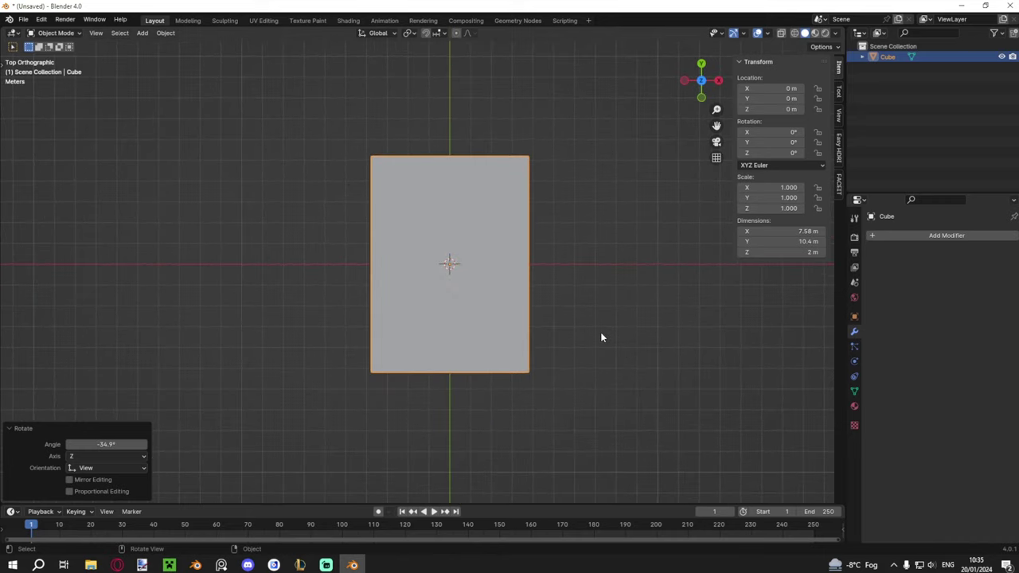
pyautogui.press('r')
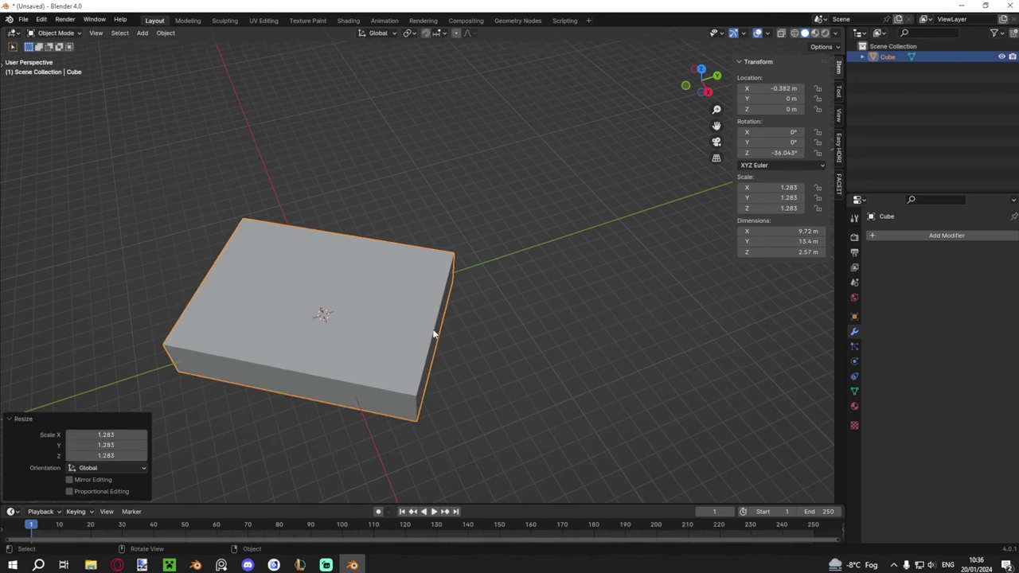
# Step: Set the block's X rotation to -54.4° and move it to a new spot beside the world origin
pyautogui.press('g')
pyautogui.moveTo(782, 132); pyautogui.dragTo(741, 132)
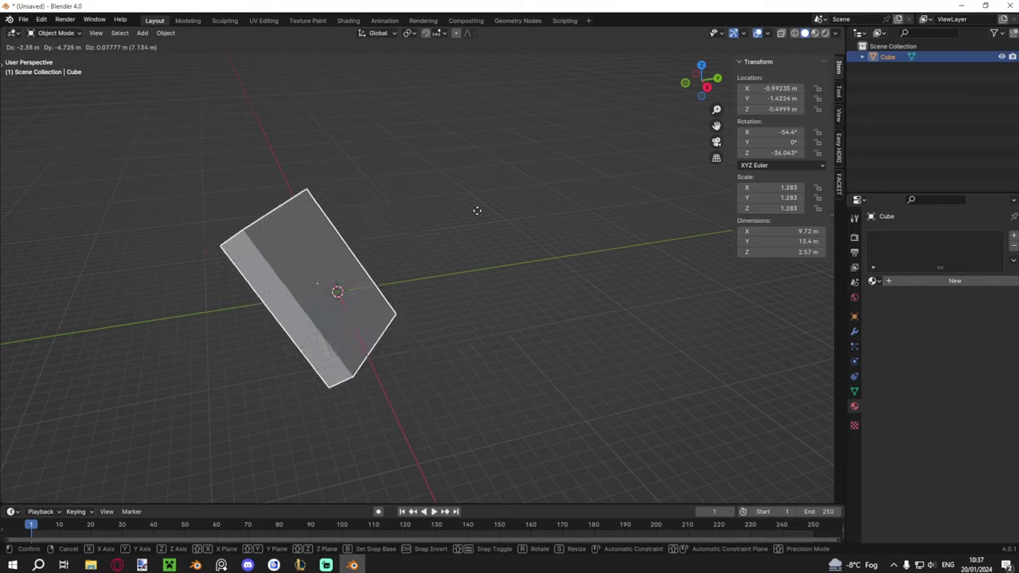
pyautogui.click(555, 264)
# Step: Look through the options for adding objects, display the toolbar and activate the Select Box tool
pyautogui.hotkey('shift', 'a')
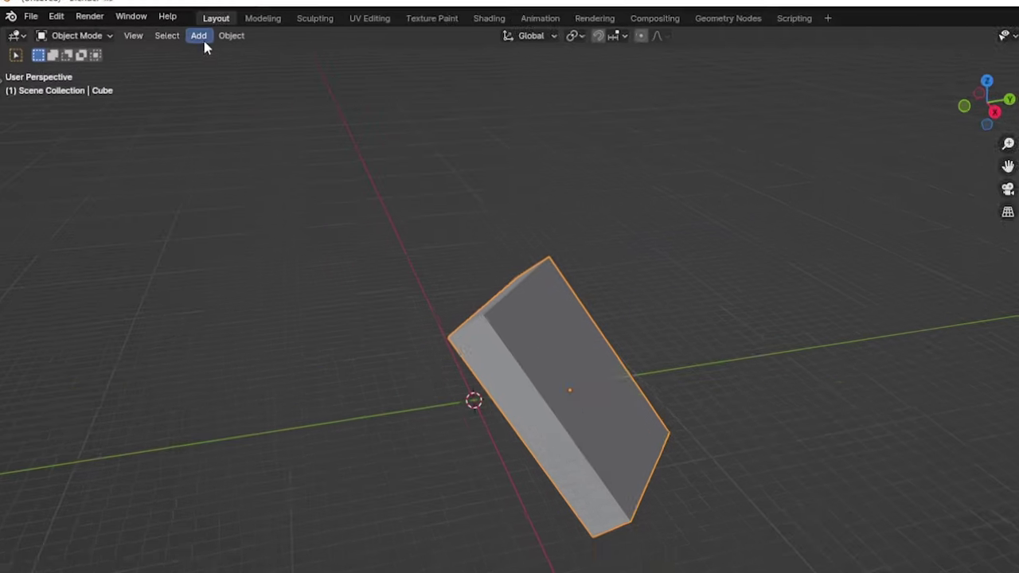
pyautogui.click(142, 34)
pyautogui.moveTo(270, 57)
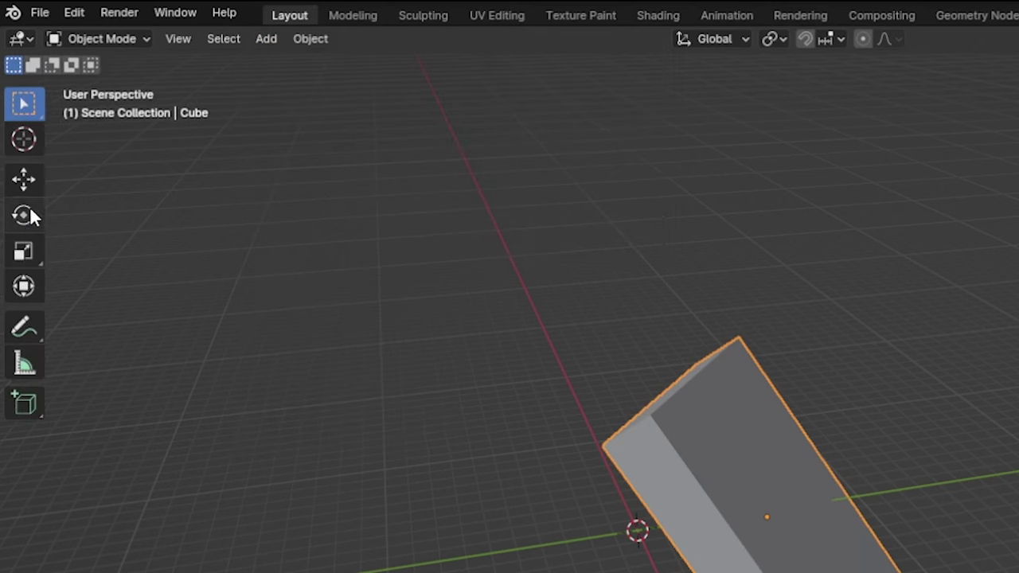
pyautogui.click(24, 103)
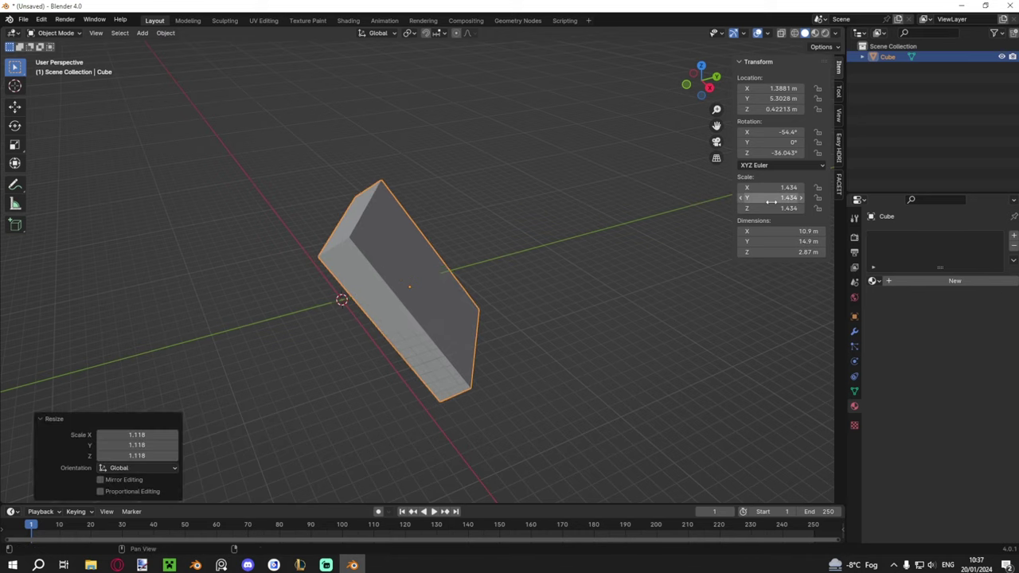
# Step: Look through the operations available for the block and search the commands for "apply"
pyautogui.click(166, 32)
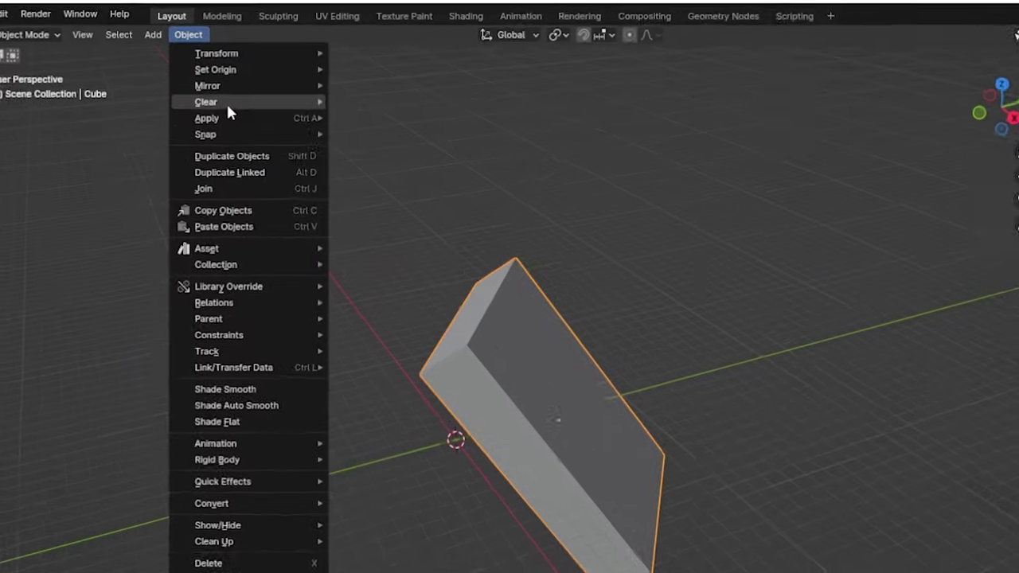
pyautogui.moveTo(189, 93)
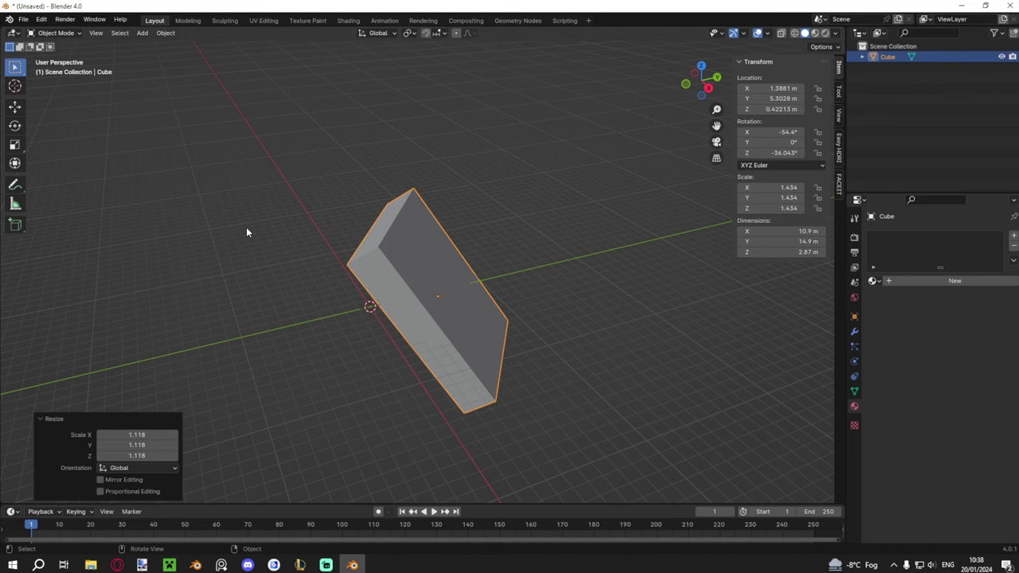
pyautogui.press('F3')
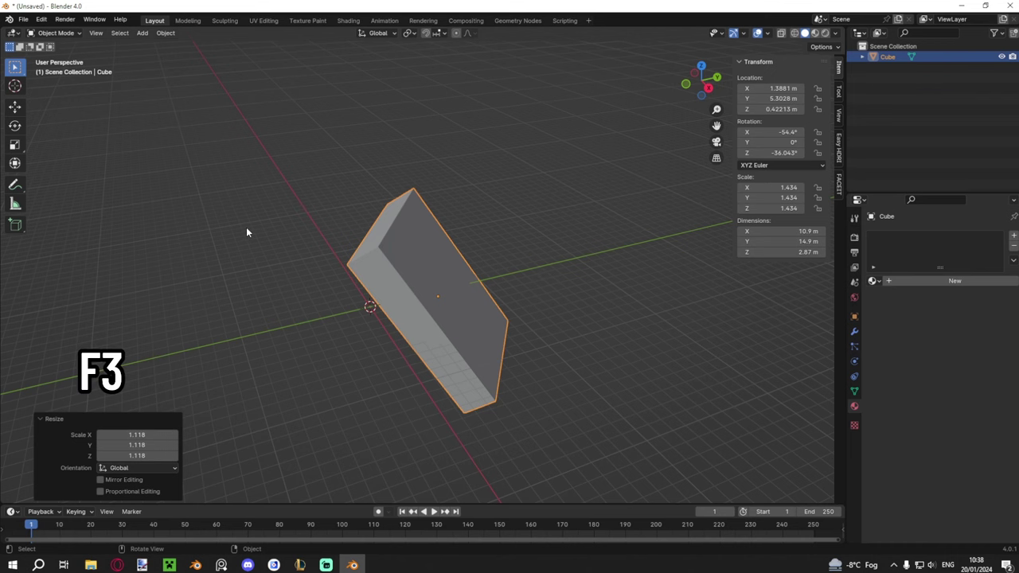
pyautogui.write('apply')
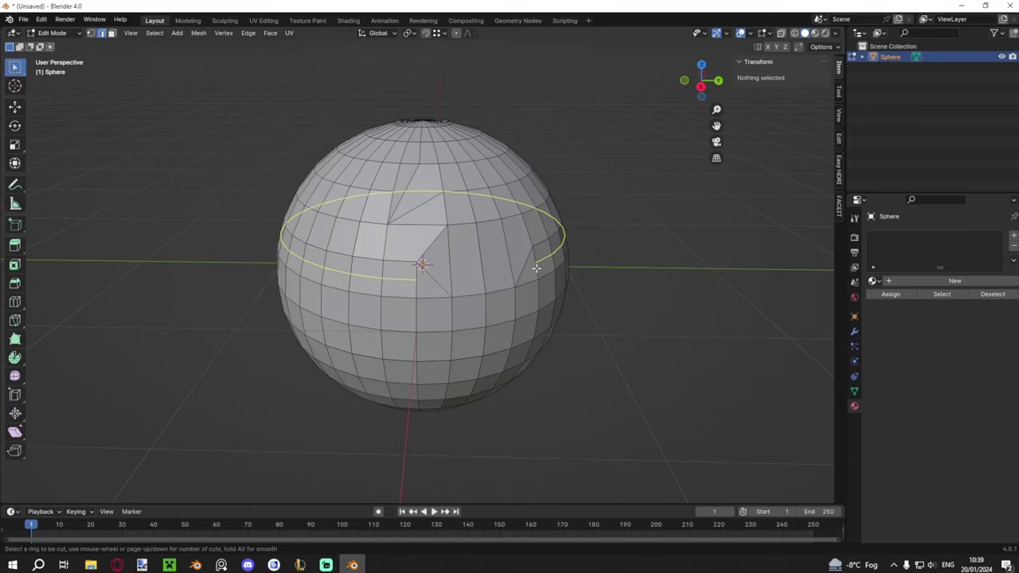
# Step: Add a horizontal loop cut through the sphere's middle band and move its end vertex away from the adjoining triangular face
pyautogui.click(538, 264)
pyautogui.rightClick(537, 261)
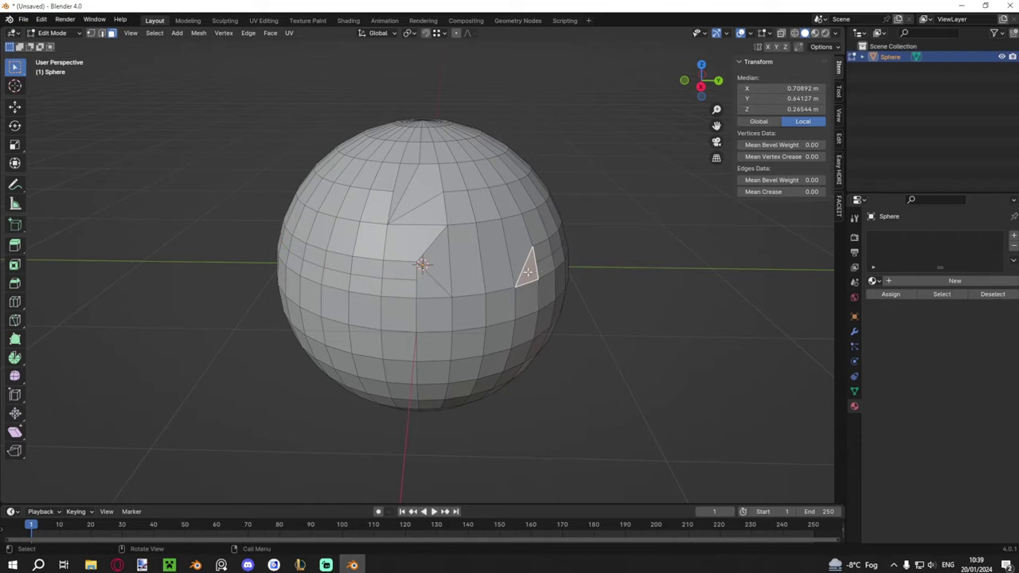
pyautogui.moveTo(528, 271); pyautogui.dragTo(448, 260, button='middle')
pyautogui.scroll(4, 447, 260)
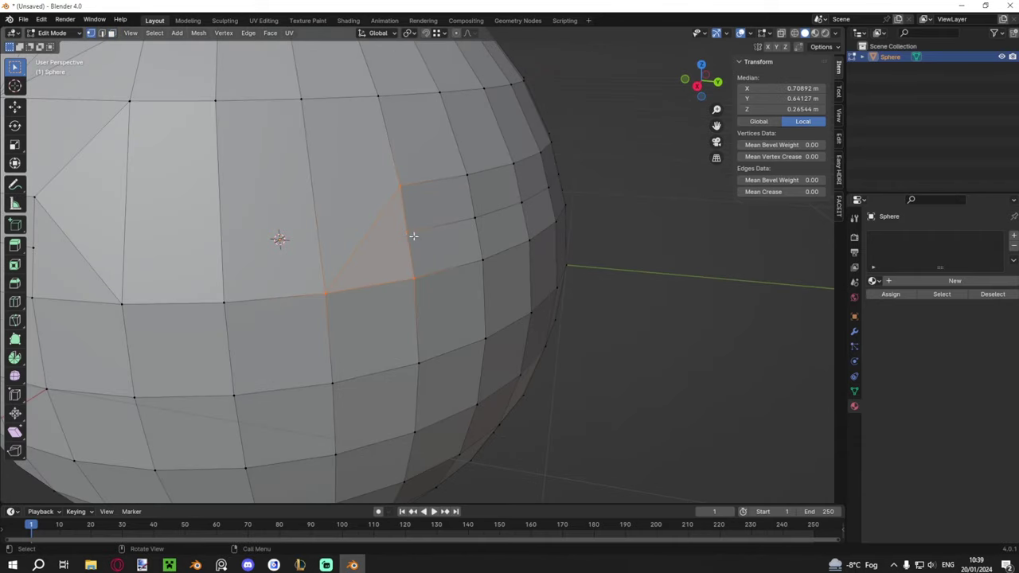
pyautogui.press('g')
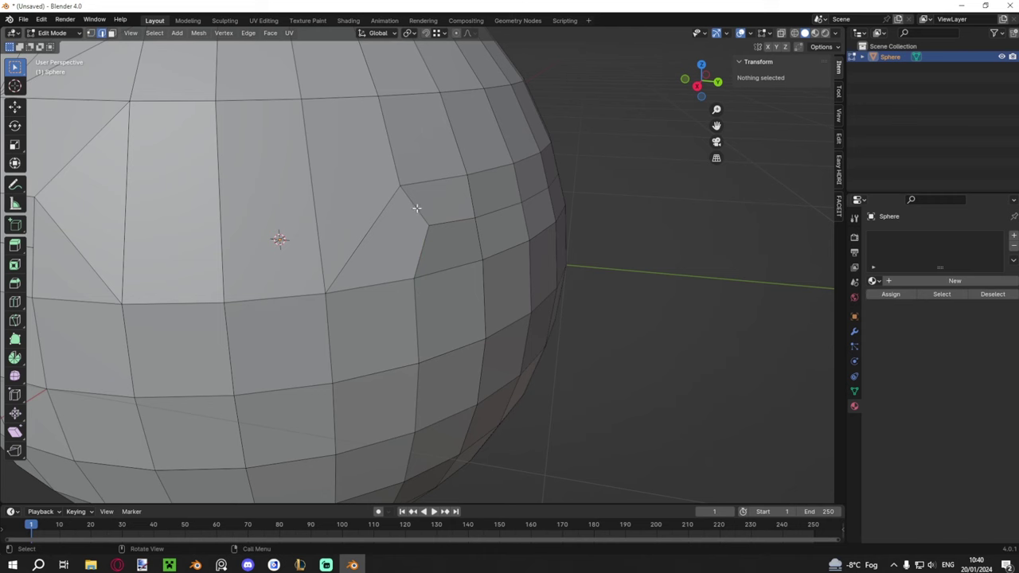
pyautogui.scroll(-2, 387, 273)
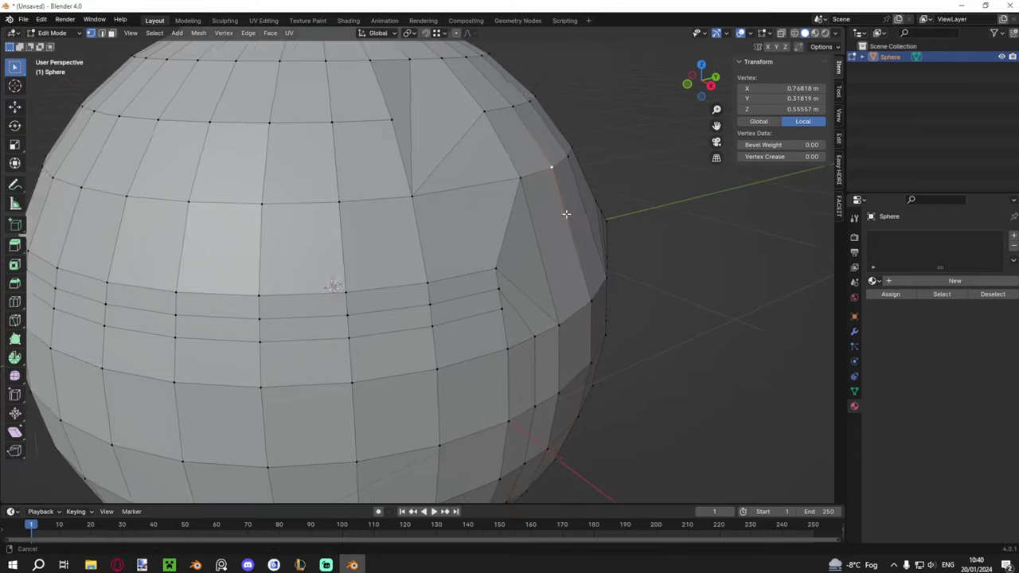
# Step: Move the selected vertex on the sphere's upper side by about -0.065 m in X and -0.064 m in Y
pyautogui.moveTo(557, 215); pyautogui.dragTo(356, 254, button='middle')
pyautogui.press('g')
pyautogui.click(547, 214)
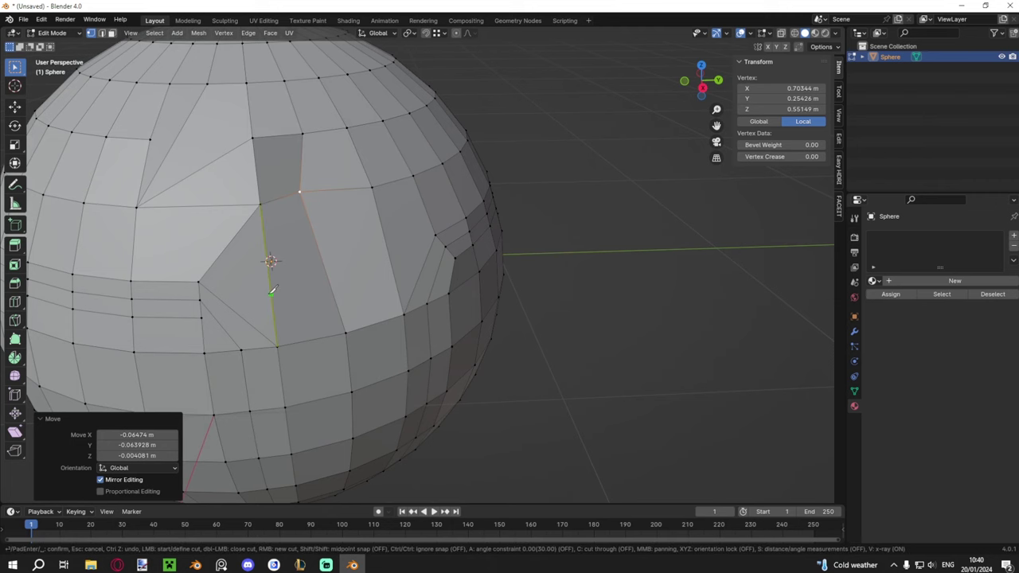
# Step: Knife-cut across the faces below the moved vertex and move one of the cut's vertices to deform the sphere's surface
pyautogui.click(389, 253)
pyautogui.press('Return')
pyautogui.click(335, 272)
pyautogui.moveTo(334, 271); pyautogui.dragTo(405, 275, button='middle')
pyautogui.press('g')
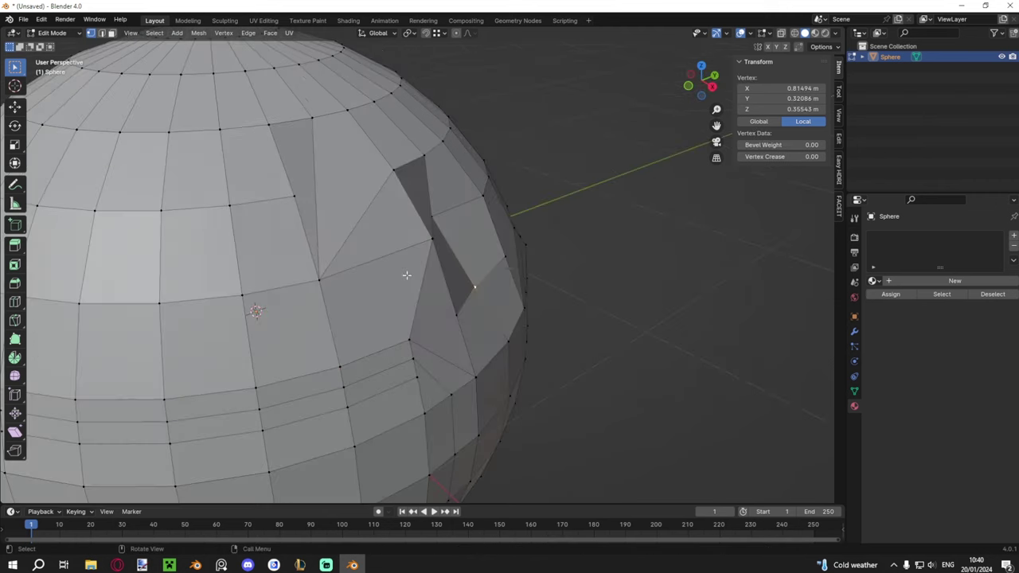
pyautogui.click(585, 303)
pyautogui.moveTo(584, 303); pyautogui.dragTo(329, 250, button='middle')
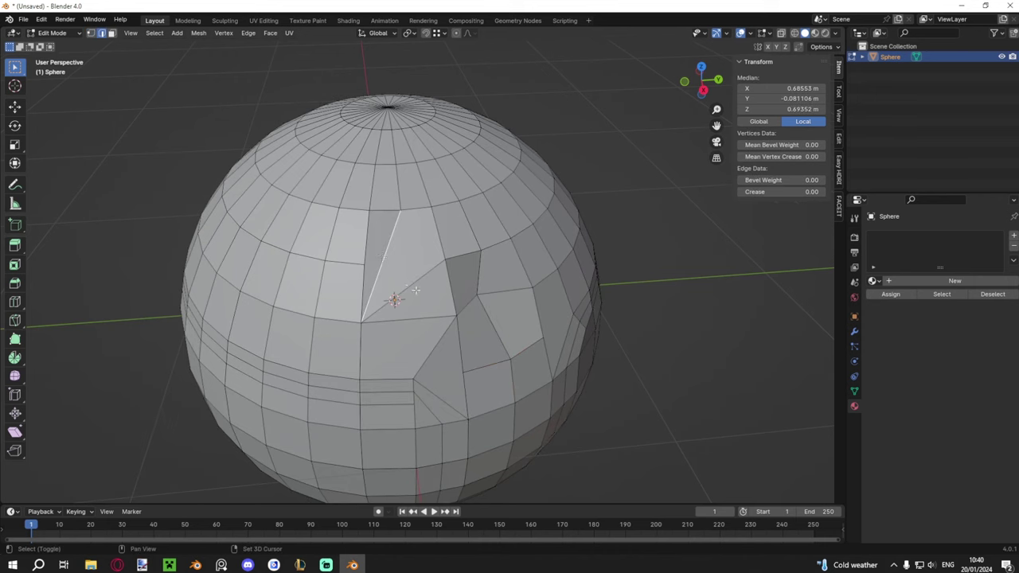
# Step: Dissolve the selected diagonal edges between the triangles on the sphere's upper front
pyautogui.press('x')
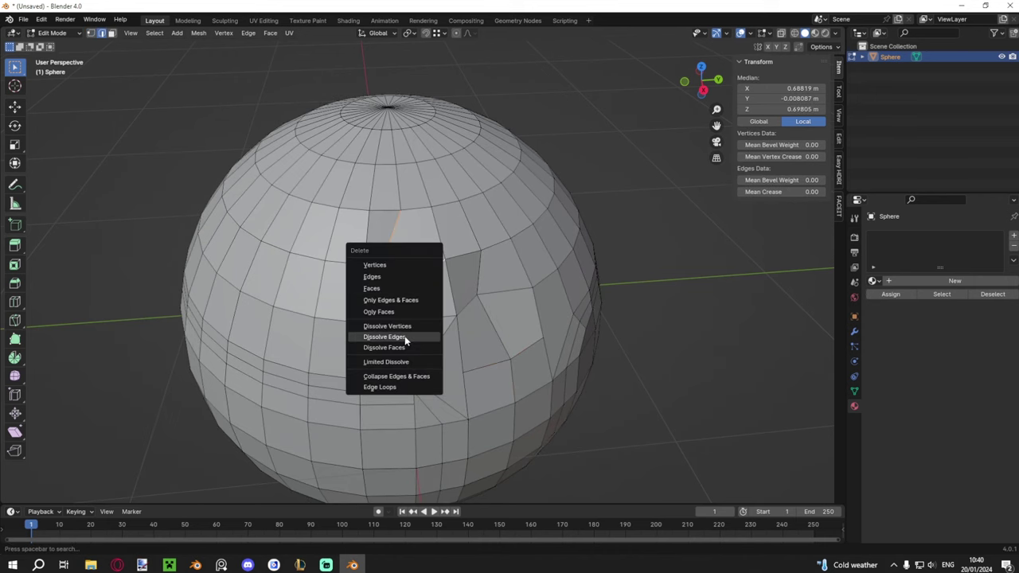
pyautogui.click(404, 337)
pyautogui.click(406, 271)
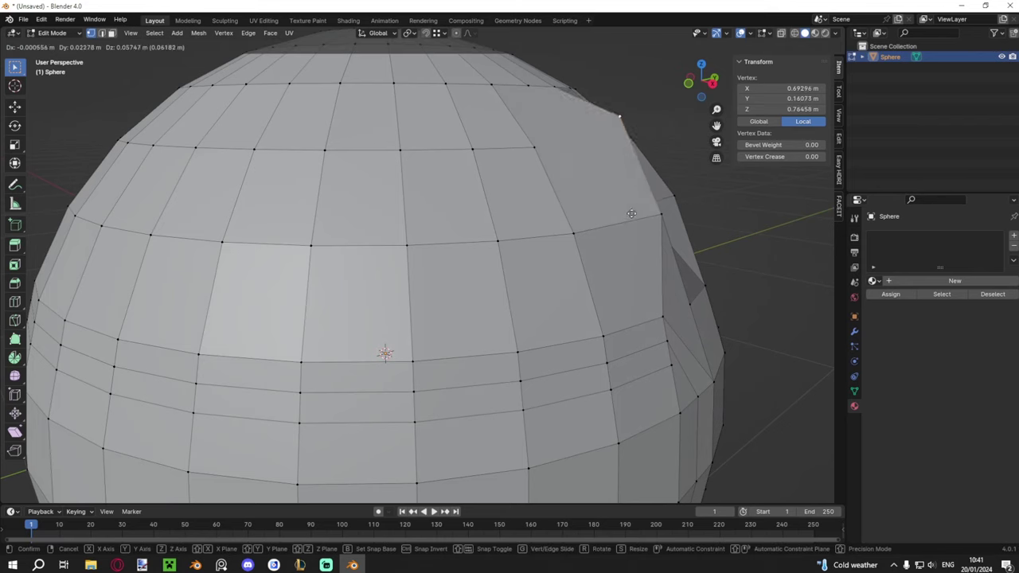
# Step: Move the merged face's upper corner vertex about 0.06 m outward, then select and frame that face to inspect its shape
pyautogui.click(631, 213)
pyautogui.moveTo(626, 205); pyautogui.dragTo(491, 154, button='middle')
pyautogui.press('3')
pyautogui.click(520, 183)
pyautogui.press('KP_Decimal')
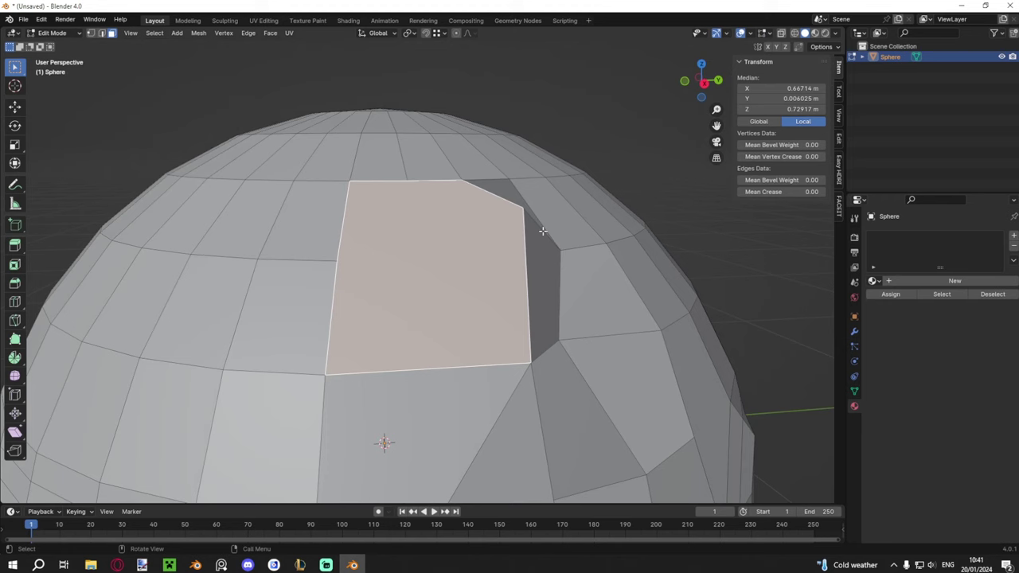
pyautogui.moveTo(542, 231); pyautogui.dragTo(532, 224, button='middle')
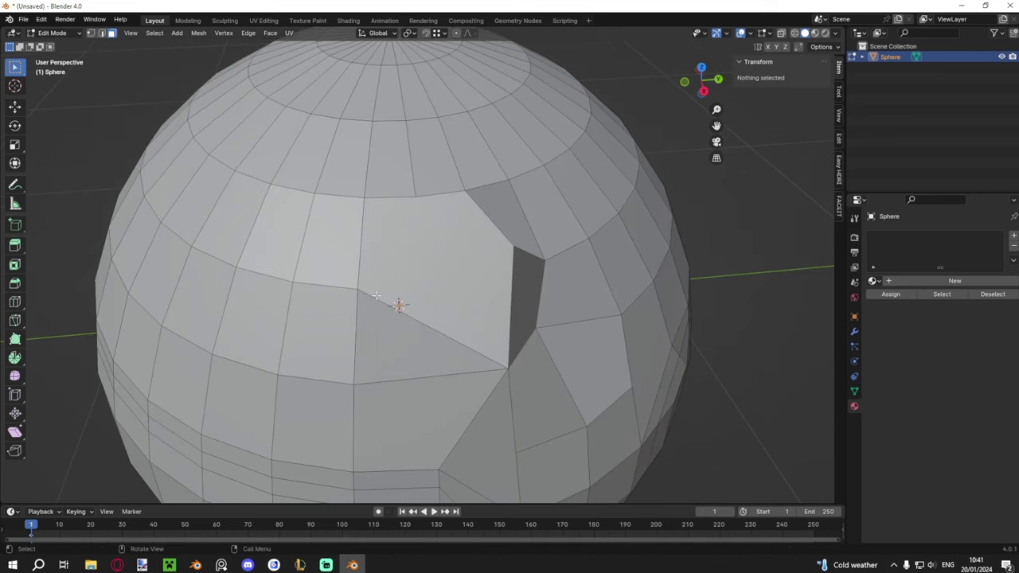
pyautogui.moveTo(419, 325); pyautogui.dragTo(371, 288, button='middle')
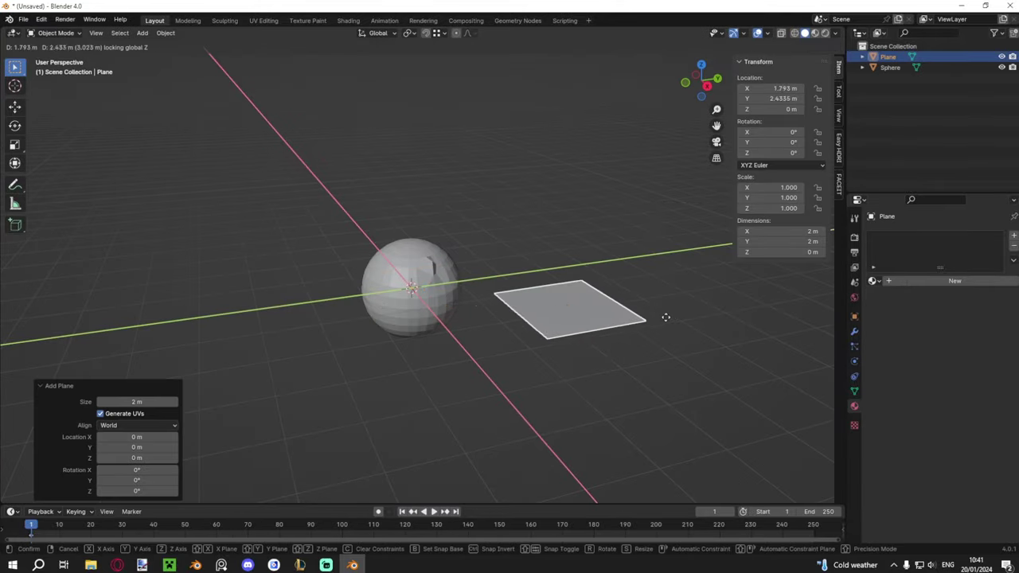
# Step: Place the new plane at about X 1.79 m, Y 2.43 m, and move one of its corner vertices out of plane in Edit Mode
pyautogui.click(666, 317)
pyautogui.press('Tab')
pyautogui.press('KP_Decimal')
pyautogui.moveTo(504, 308); pyautogui.dragTo(453, 334, button='middle')
pyautogui.click(581, 303)
pyautogui.click(453, 334)
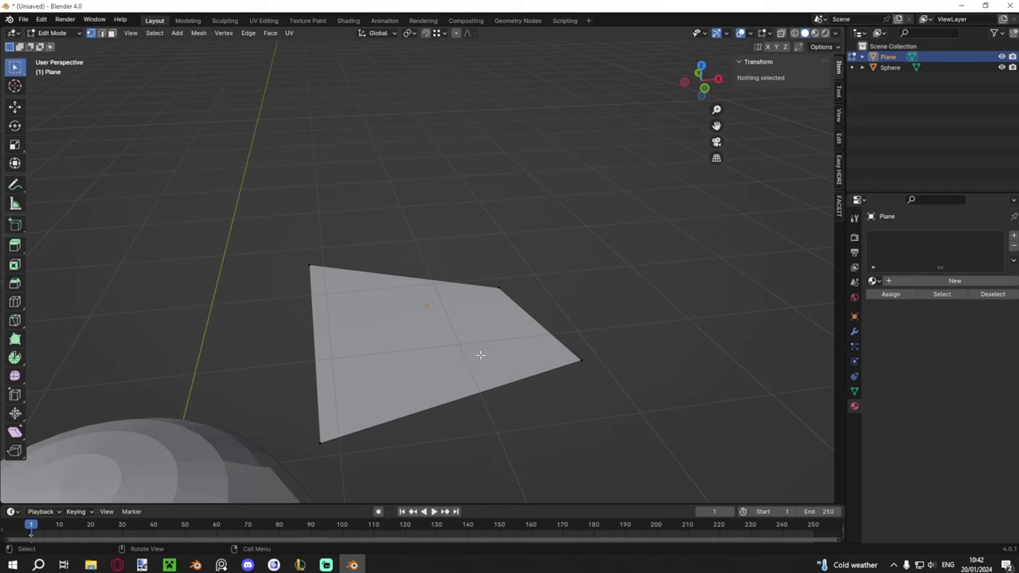
# Step: Knife-cut the warped plane along one diagonal between two opposite corners and inspect the fold
pyautogui.moveTo(480, 354); pyautogui.dragTo(450, 237, button='middle')
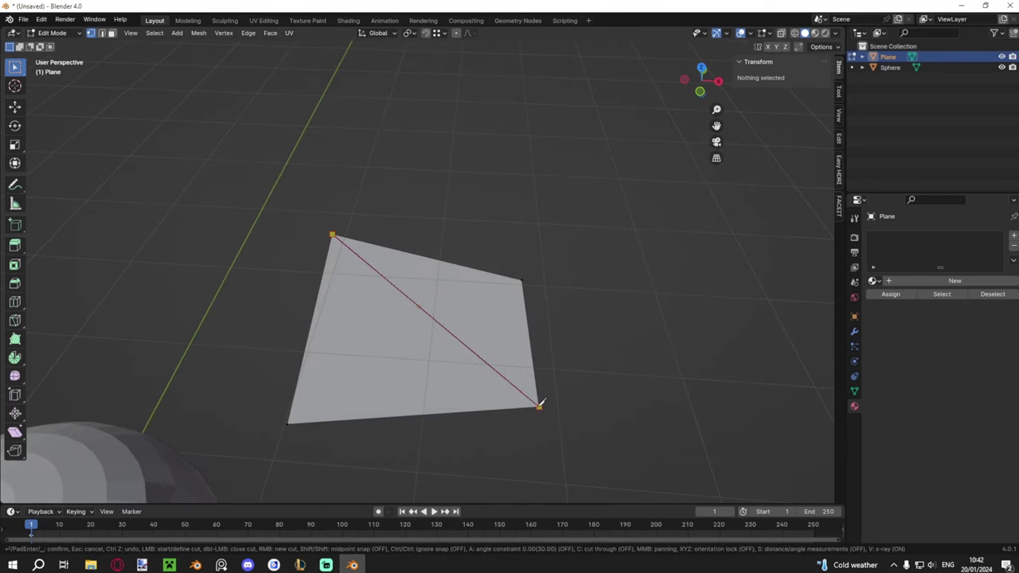
pyautogui.press('Return')
pyautogui.moveTo(540, 405); pyautogui.dragTo(487, 327, button='middle')
pyautogui.hotkey('alt', 'a')
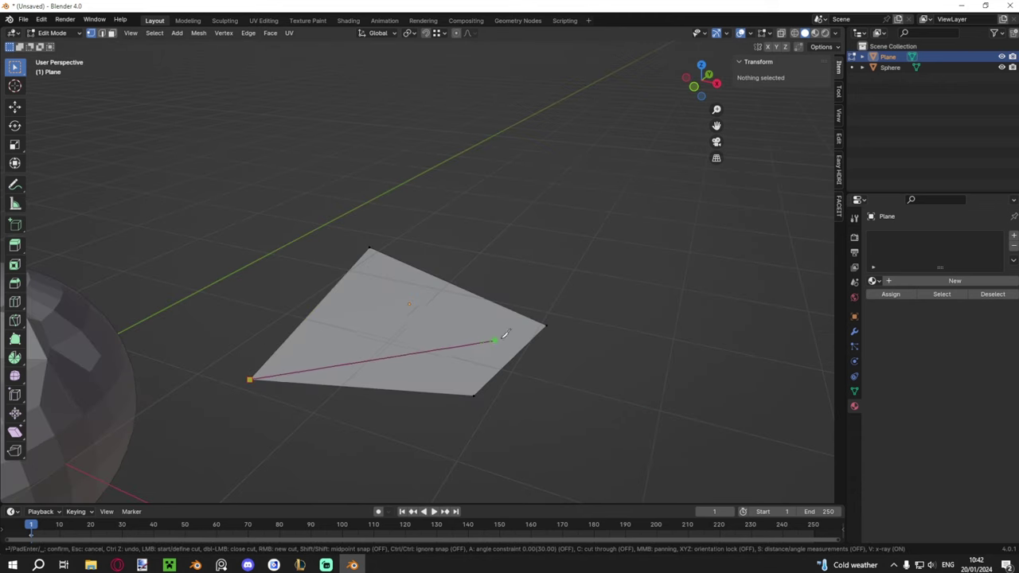
# Step: Knife-cut the warped plane along its other diagonal, inspect the fold and clear the selection
pyautogui.press('Return')
pyautogui.moveTo(547, 325); pyautogui.dragTo(408, 291, button='middle')
pyautogui.hotkey('alt', 'a')
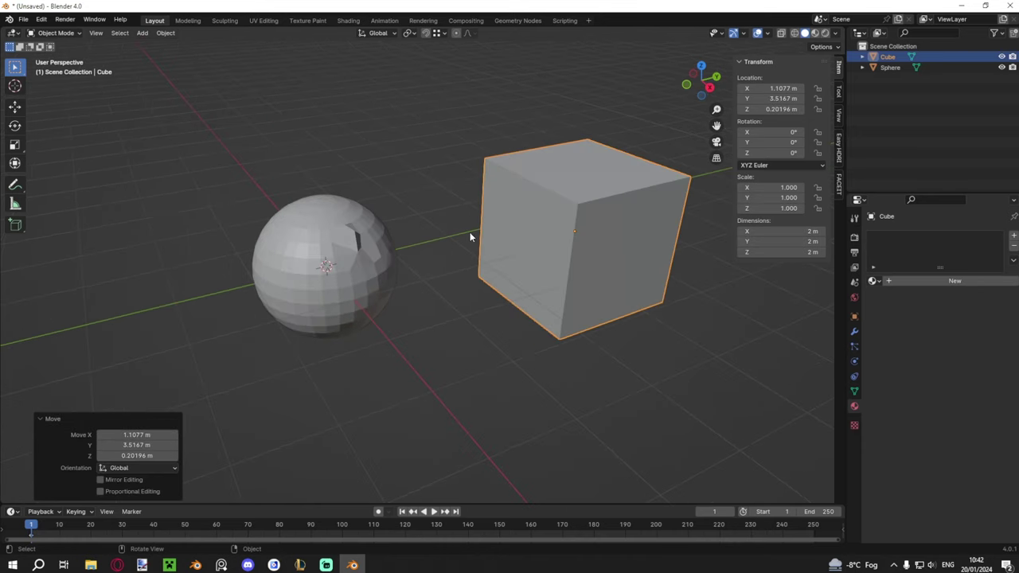
# Step: Enter Edit Mode on the cube alone, try to box-select the sphere's vertices, and return to Object Mode
pyautogui.scroll(-3, 470, 232)
pyautogui.press('Tab')
pyautogui.moveTo(293, 187); pyautogui.dragTo(367, 326)
pyautogui.press('Tab')
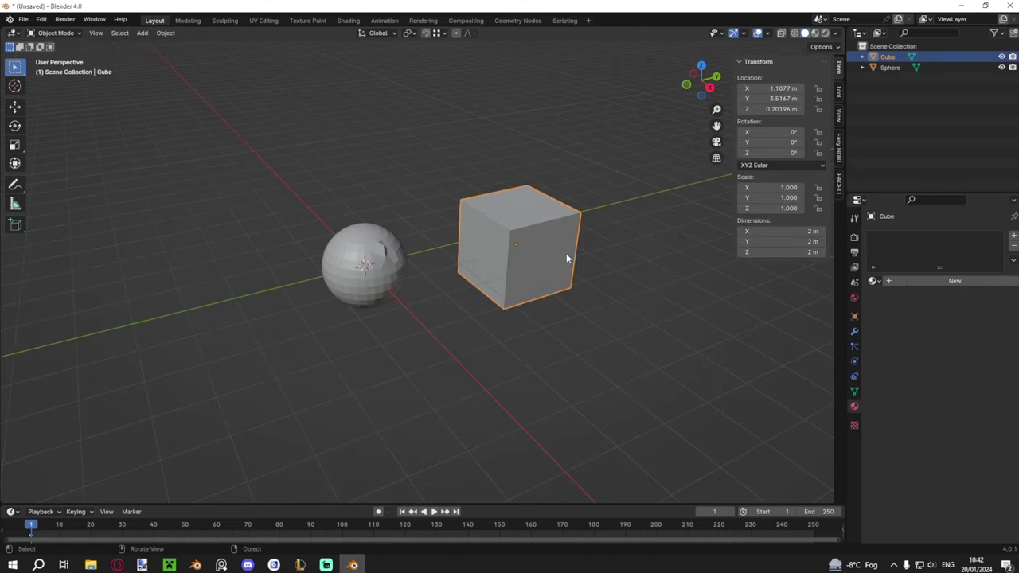
# Step: Select the sphere and cube together, enter Edit Mode on both, and box-select and move the sphere's upper vertices
pyautogui.click(418, 255)
pyautogui.click(372, 254)
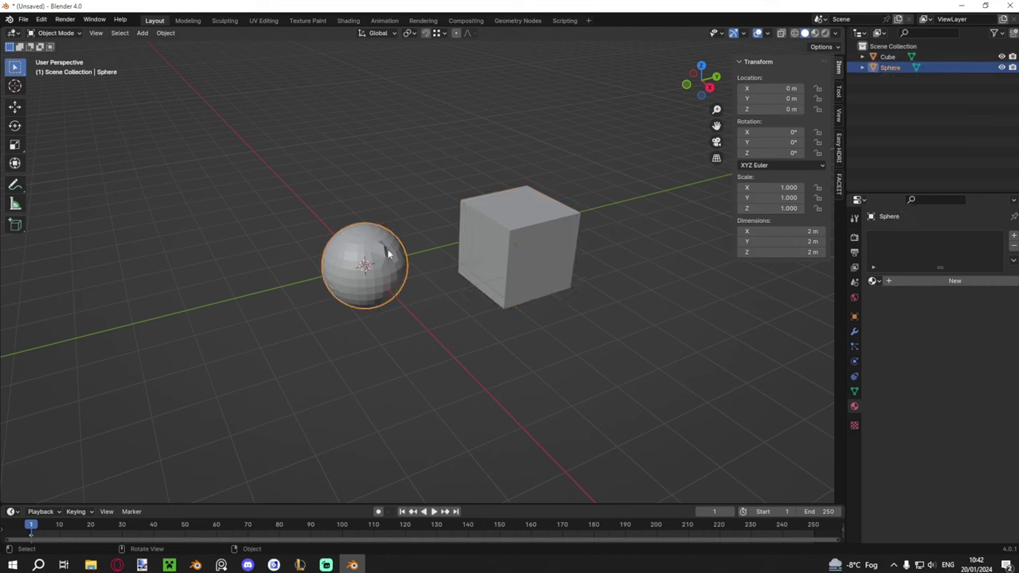
pyautogui.moveTo(294, 149); pyautogui.dragTo(555, 324)
pyautogui.press('Tab')
pyautogui.moveTo(315, 209); pyautogui.dragTo(446, 291)
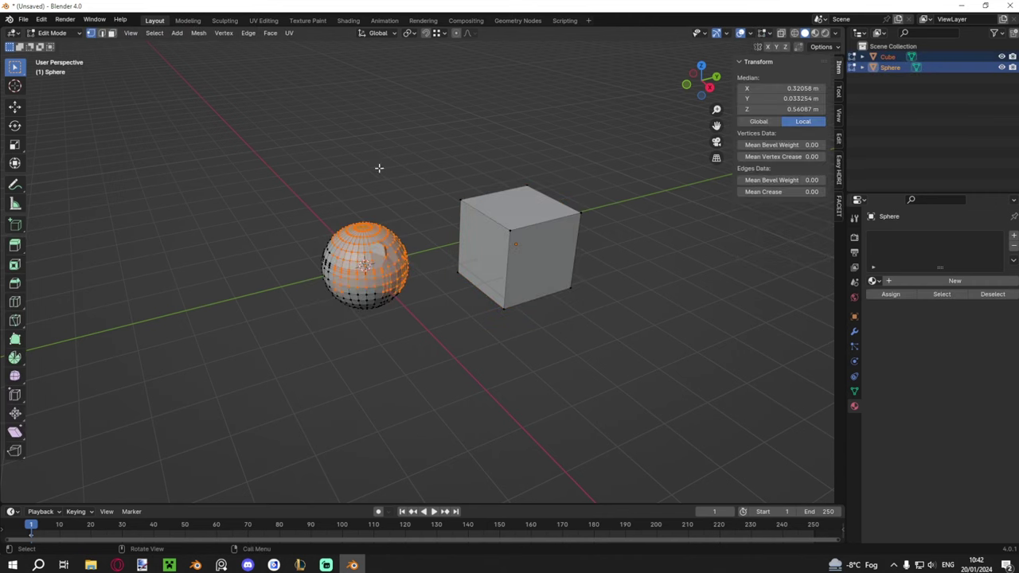
pyautogui.press('g')
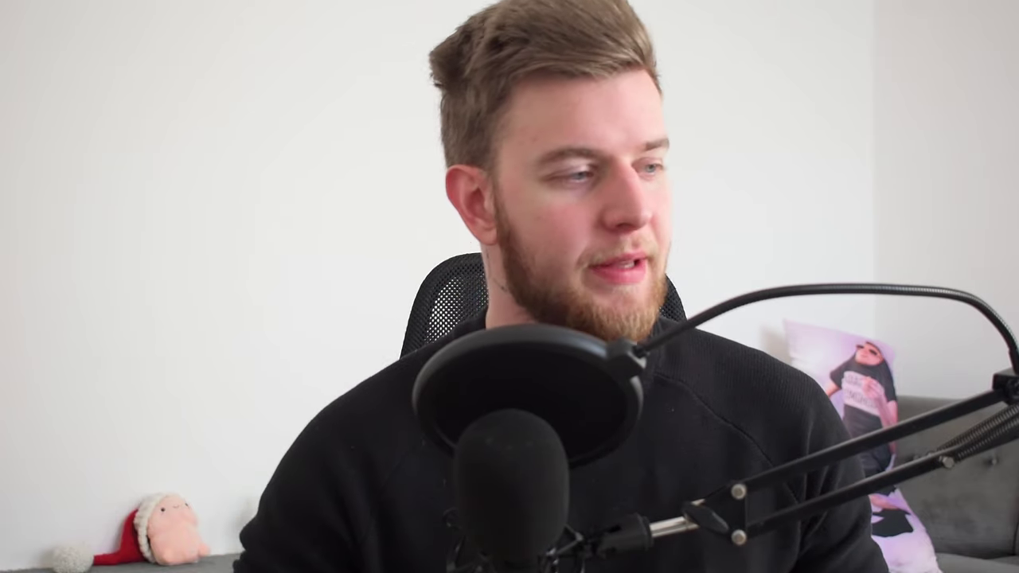
pyautogui.moveTo(525, 197); pyautogui.dragTo(230, 388)
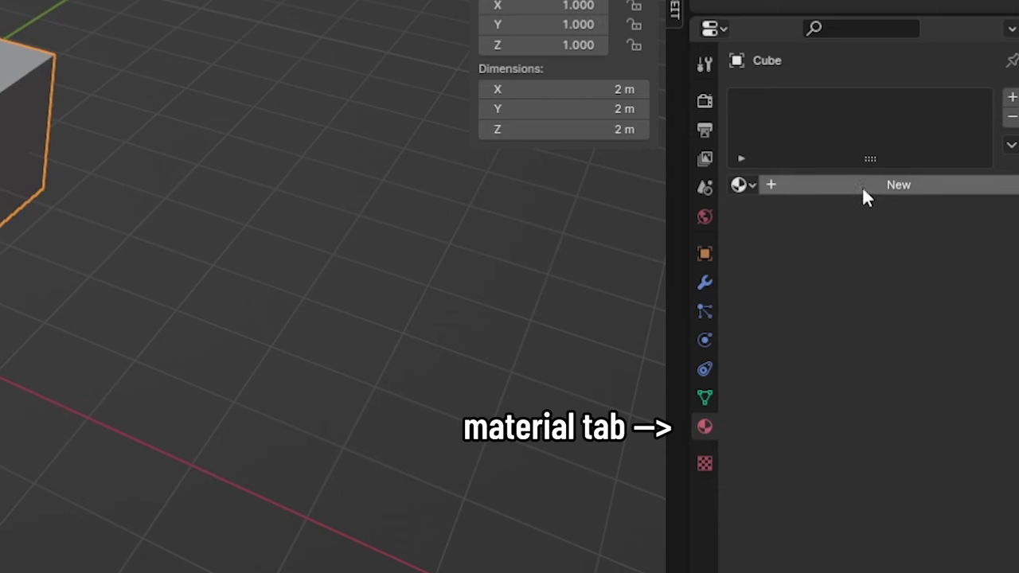
# Step: Create a new material on the cube and set its base color to red
pyautogui.click(863, 186)
pyautogui.click(892, 351)
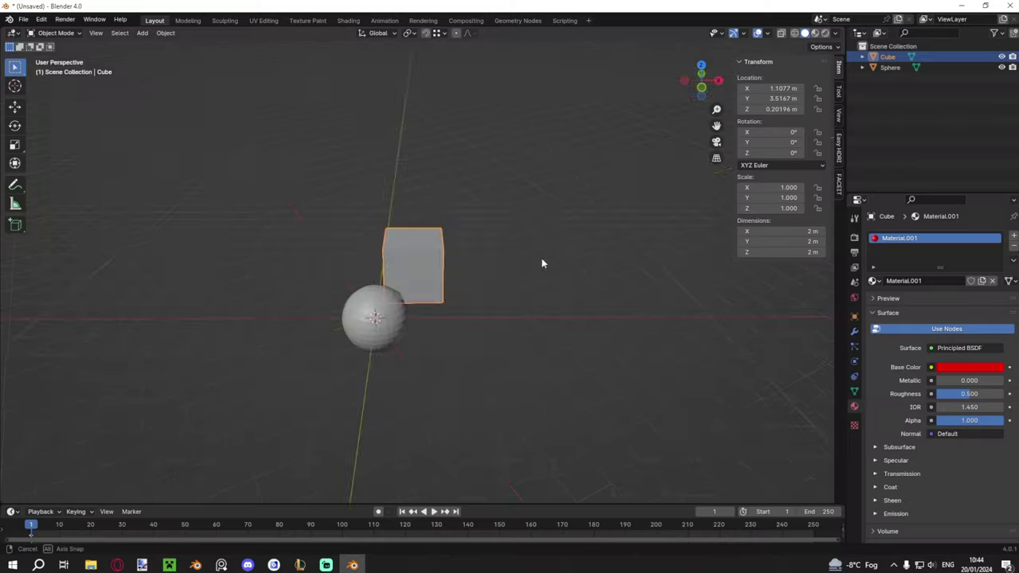
# Step: Switch the viewport to Material Preview shading and select only the cube to view its material
pyautogui.moveTo(541, 258); pyautogui.dragTo(251, 173, button='middle')
pyautogui.press('a')
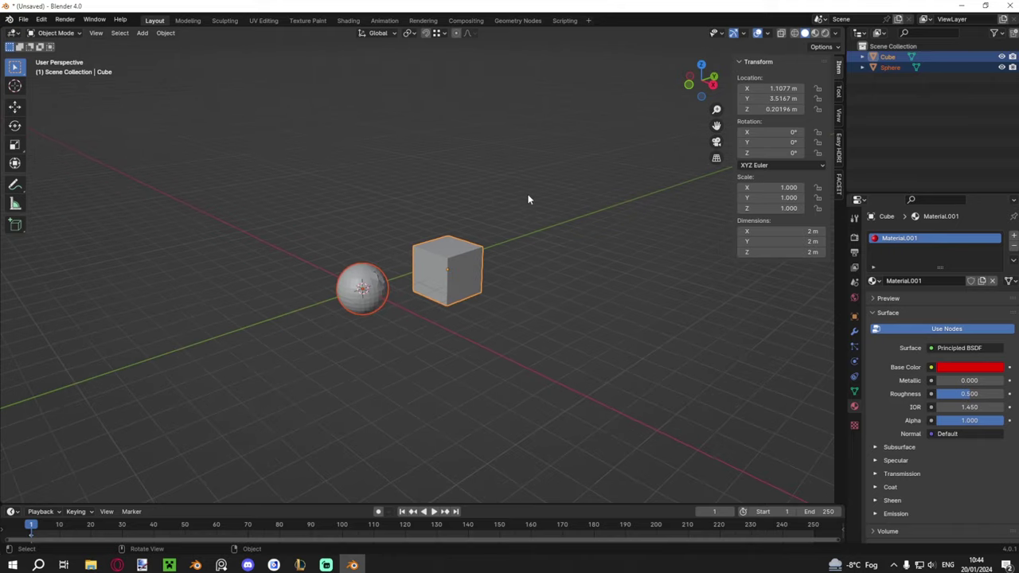
pyautogui.press('z')
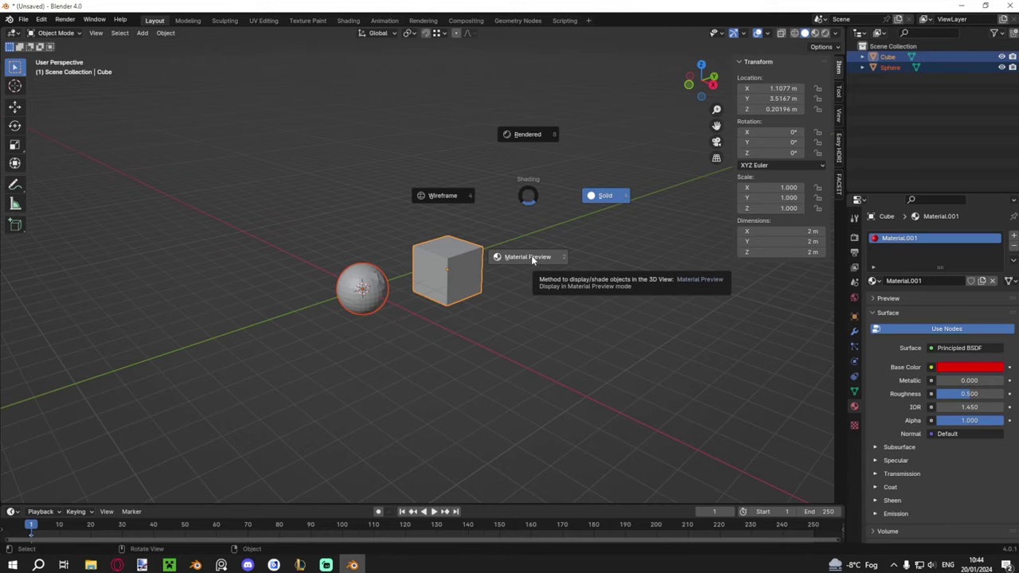
pyautogui.click(461, 305)
pyautogui.moveTo(589, 348); pyautogui.dragTo(446, 319, button='middle')
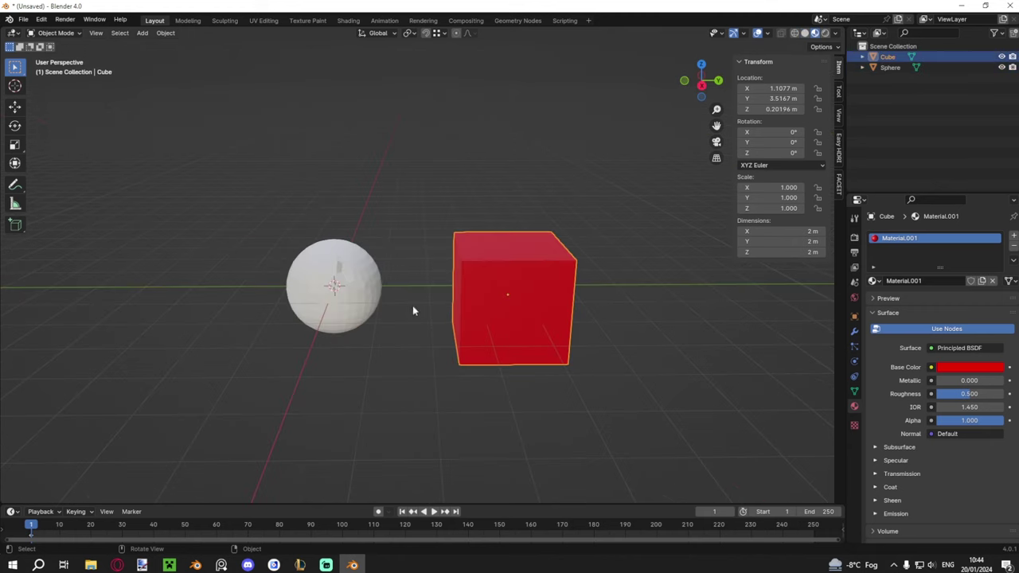
# Step: Create a new green material on the sphere with metallic 1.000 and roughness 0.169
pyautogui.click(348, 283)
pyautogui.click(889, 281)
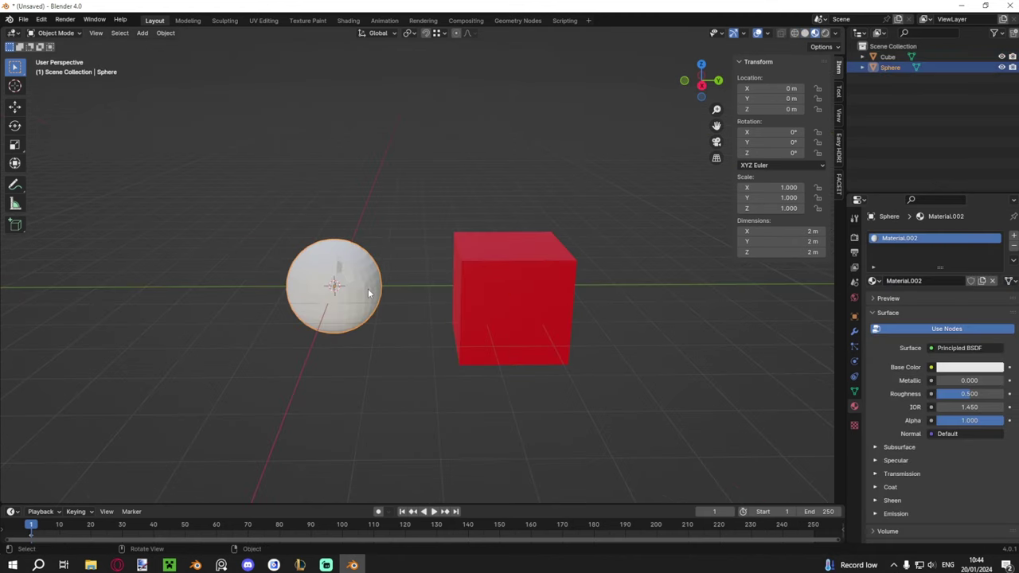
pyautogui.click(988, 367)
pyautogui.moveTo(566, 209); pyautogui.dragTo(599, 217, button='middle')
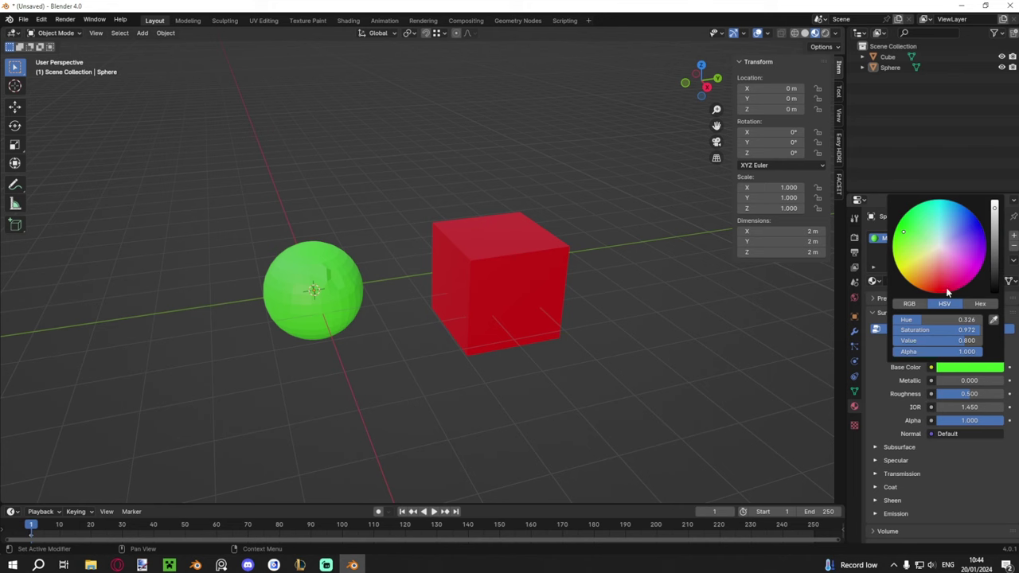
pyautogui.moveTo(478, 287); pyautogui.dragTo(483, 265, button='middle')
pyautogui.scroll(4, 467, 295)
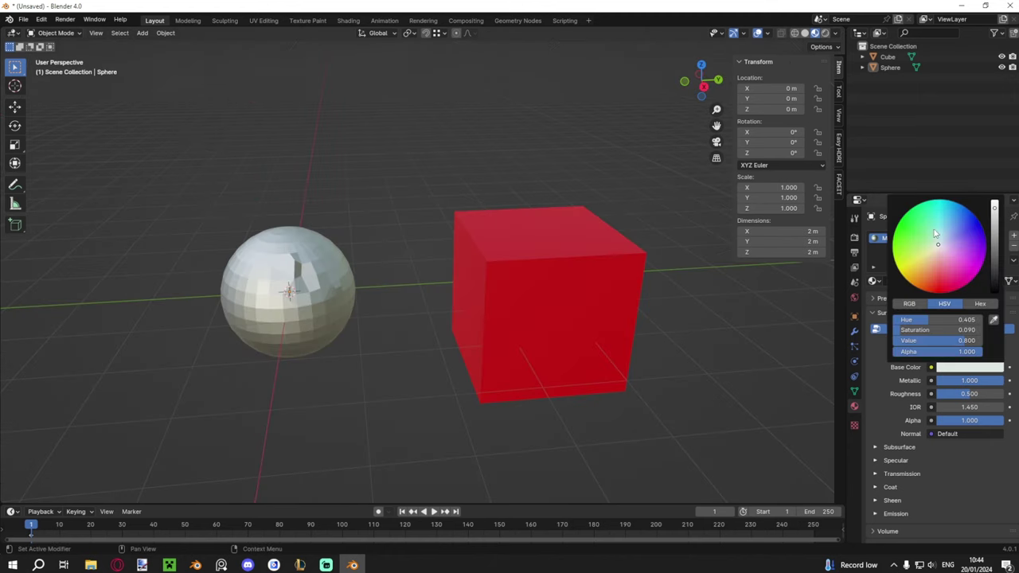
pyautogui.click(914, 236)
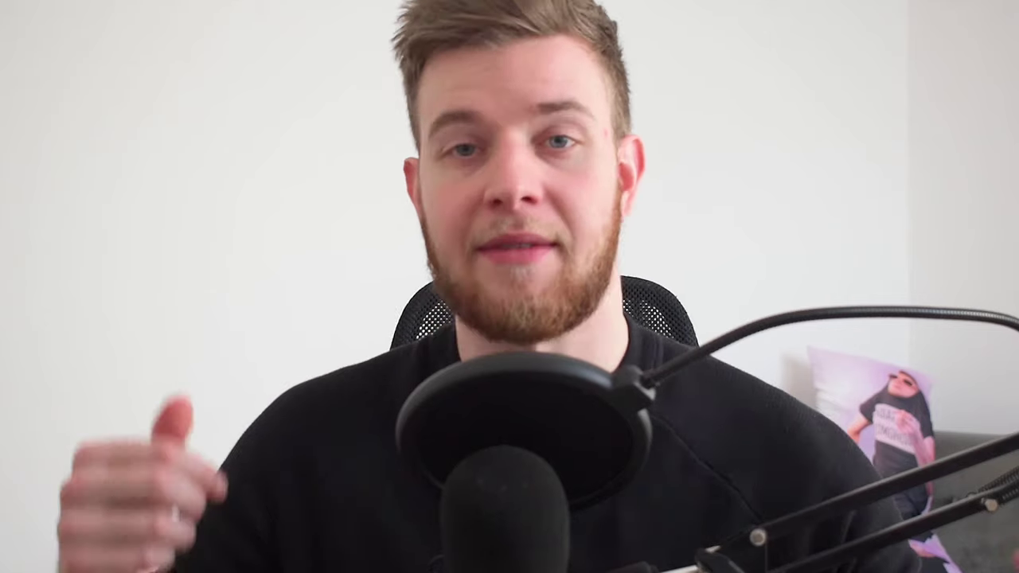
# Step: Switch the viewport to Wireframe shading and inspect the sphere and cube from several angles
pyautogui.press('z')
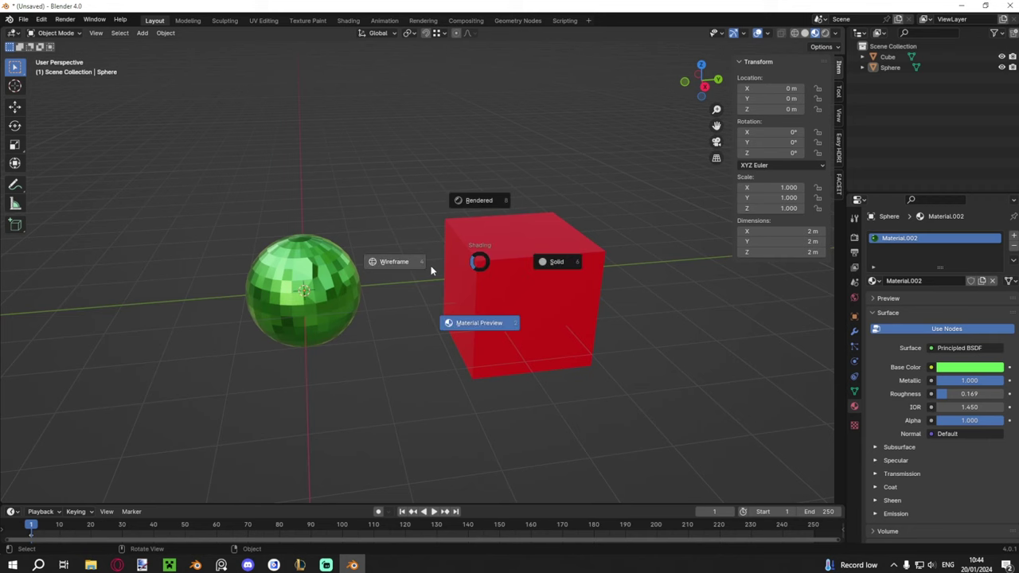
pyautogui.click(398, 262)
pyautogui.moveTo(398, 262)
pyautogui.mouseDown(button='middle')
pyautogui.moveTo(505, 282)
pyautogui.moveTo(585, 258)
pyautogui.mouseUp(button='middle')
pyautogui.press('a')
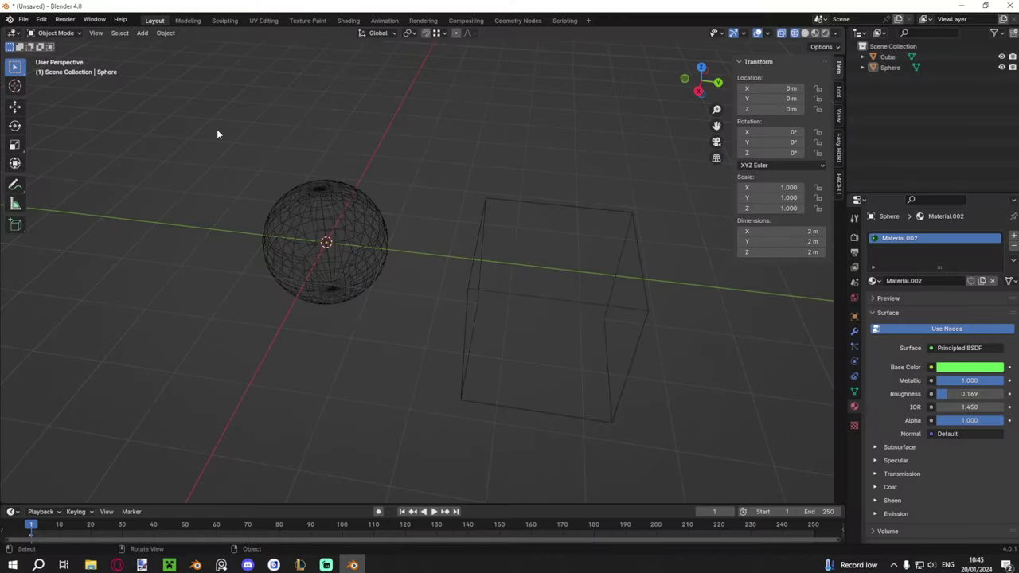
pyautogui.moveTo(217, 129); pyautogui.dragTo(690, 351)
pyautogui.moveTo(691, 351); pyautogui.dragTo(430, 198, button='middle')
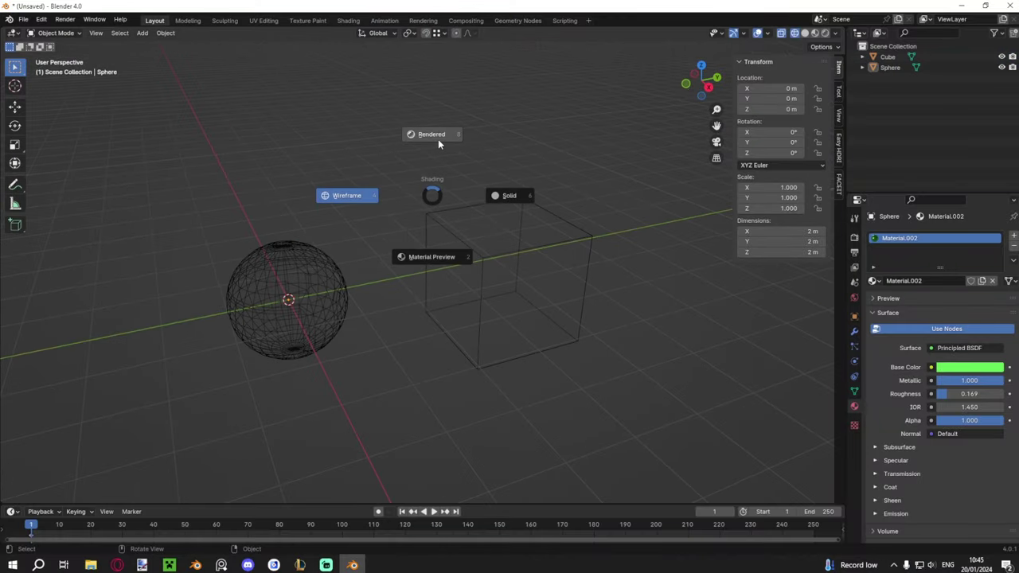
# Step: Light the scene in Rendered viewport shading by adding a point light and moving it above the objects
pyautogui.click(438, 137)
pyautogui.moveTo(439, 143)
pyautogui.mouseDown(button='middle')
pyautogui.moveTo(553, 154)
pyautogui.moveTo(499, 191)
pyautogui.mouseUp(button='middle')
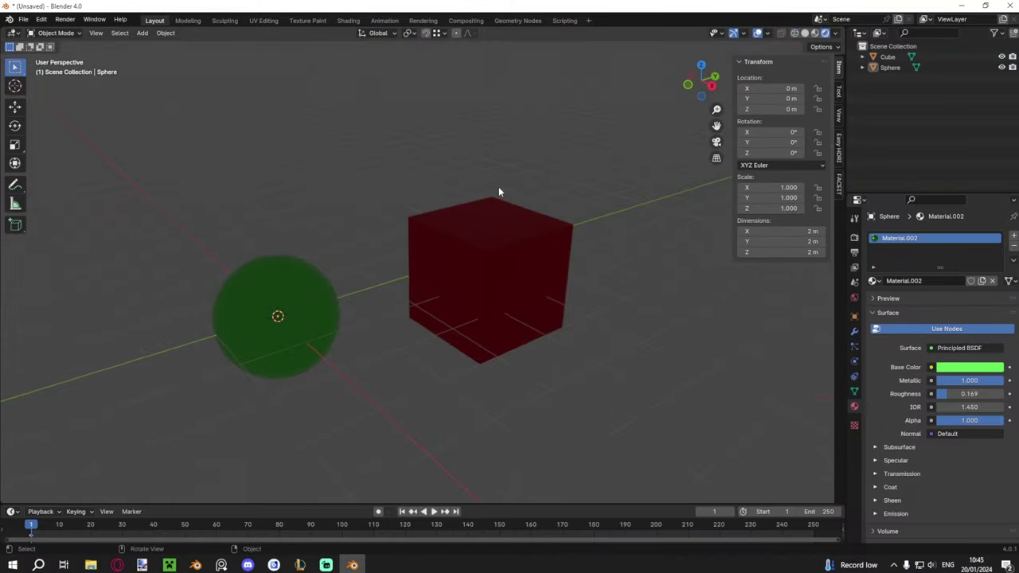
pyautogui.scroll(-3, 500, 215)
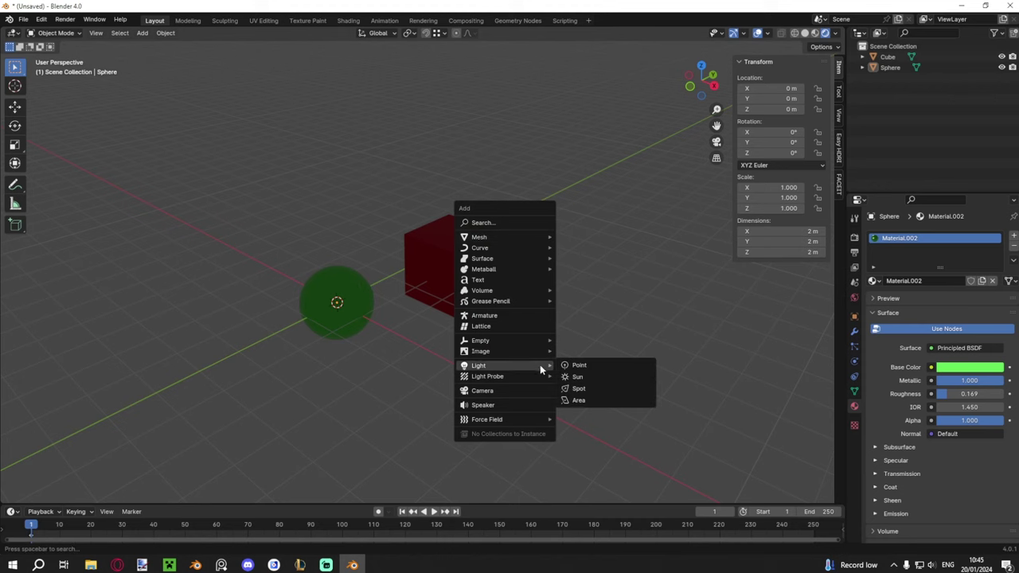
pyautogui.click(577, 365)
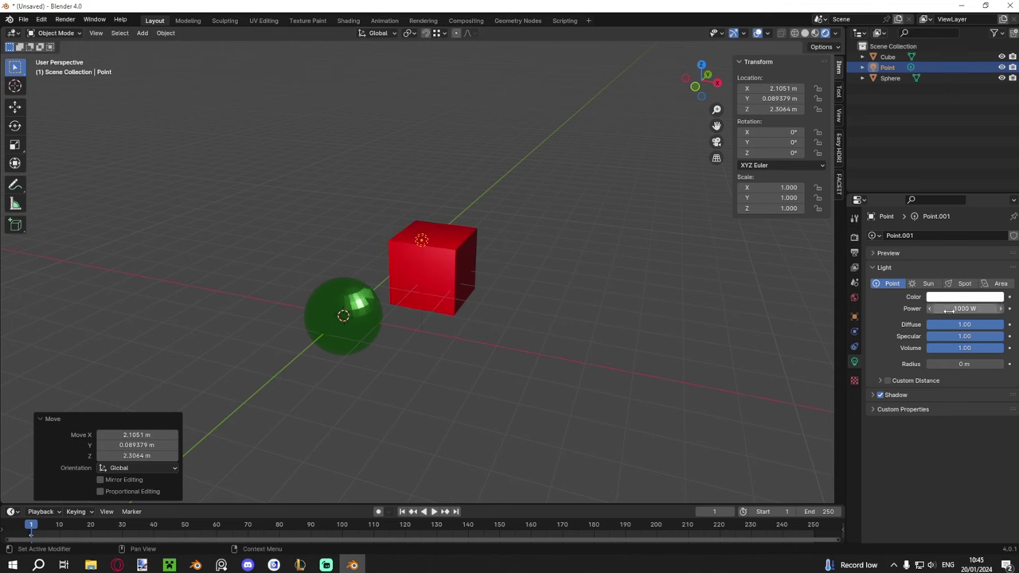
pyautogui.press('g')
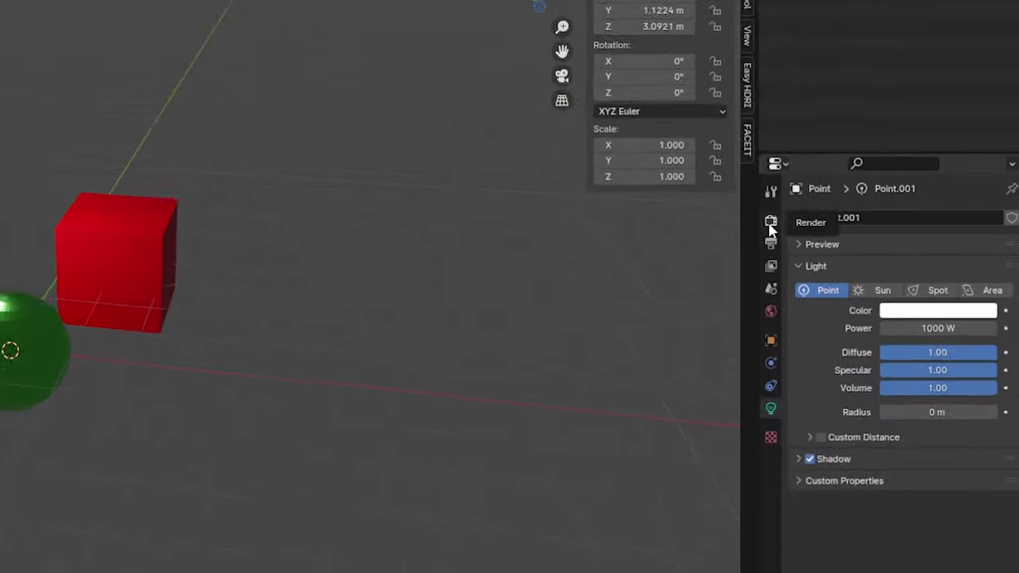
# Step: Set the scene's render engine to Cycles and view the lit objects
pyautogui.click(769, 220)
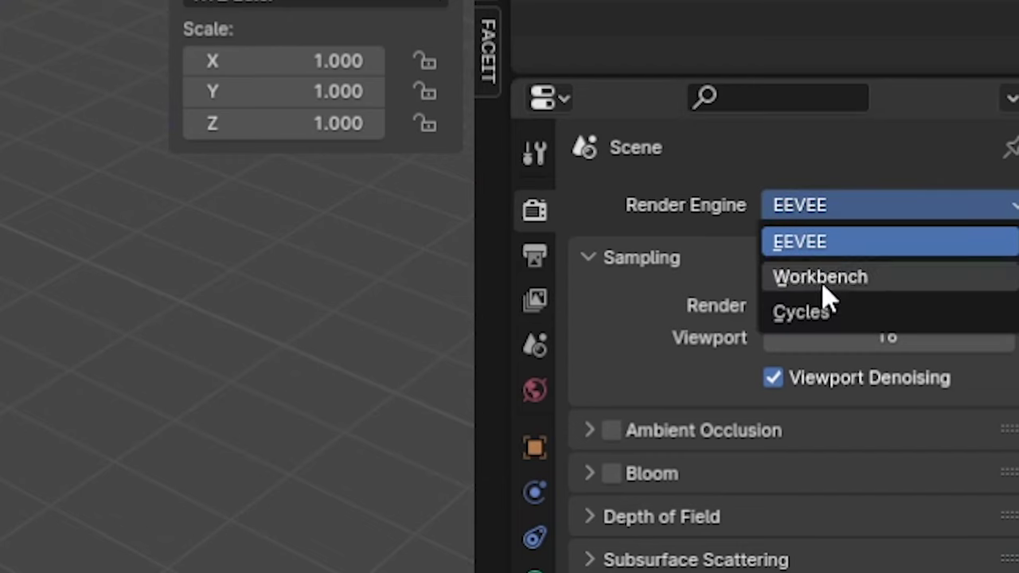
pyautogui.click(803, 311)
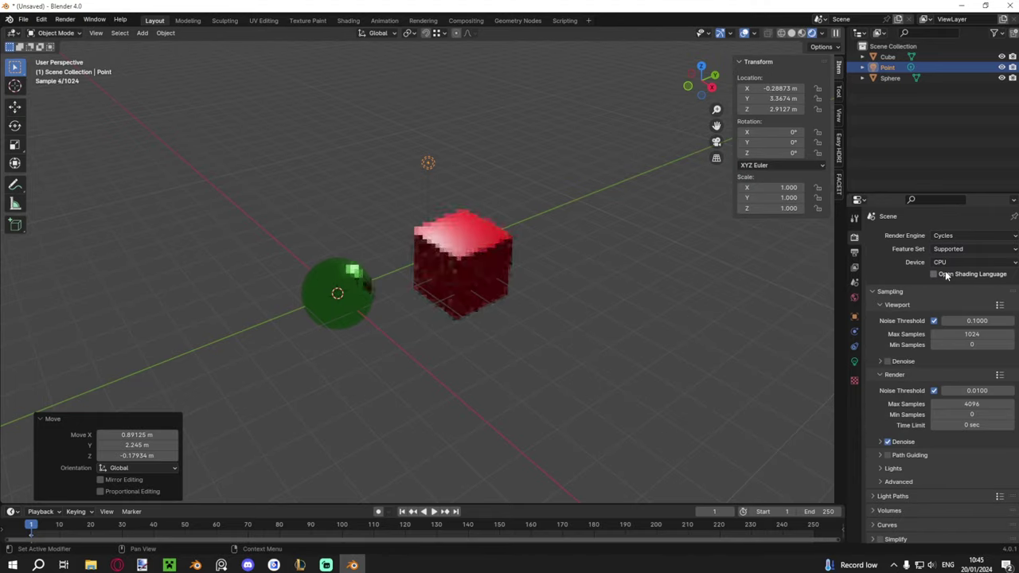
pyautogui.moveTo(456, 250); pyautogui.dragTo(414, 220, button='middle')
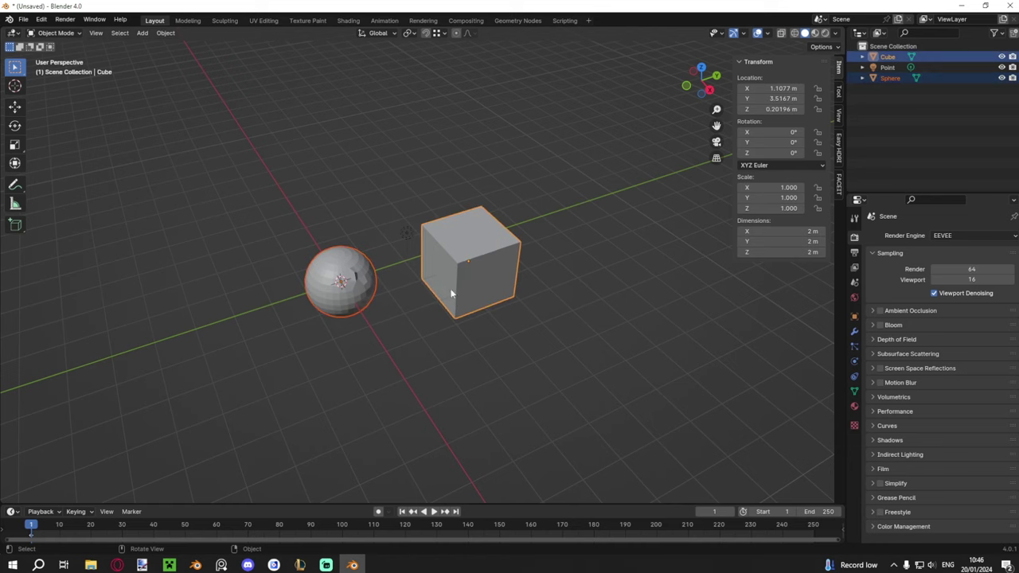
# Step: Add another UV sphere in front of the cube and join it with the cube and the original sphere
pyautogui.scroll(2, 450, 294)
pyautogui.moveTo(450, 294); pyautogui.dragTo(443, 322, button='middle')
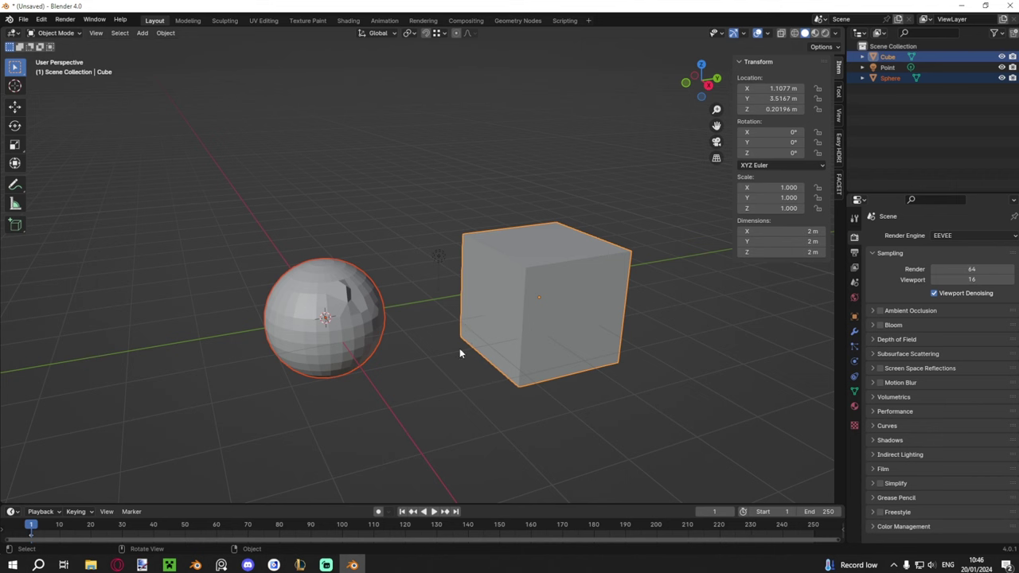
pyautogui.scroll(-2, 472, 348)
pyautogui.hotkey('shift', 'a')
pyautogui.moveTo(444, 246)
pyautogui.click(549, 285)
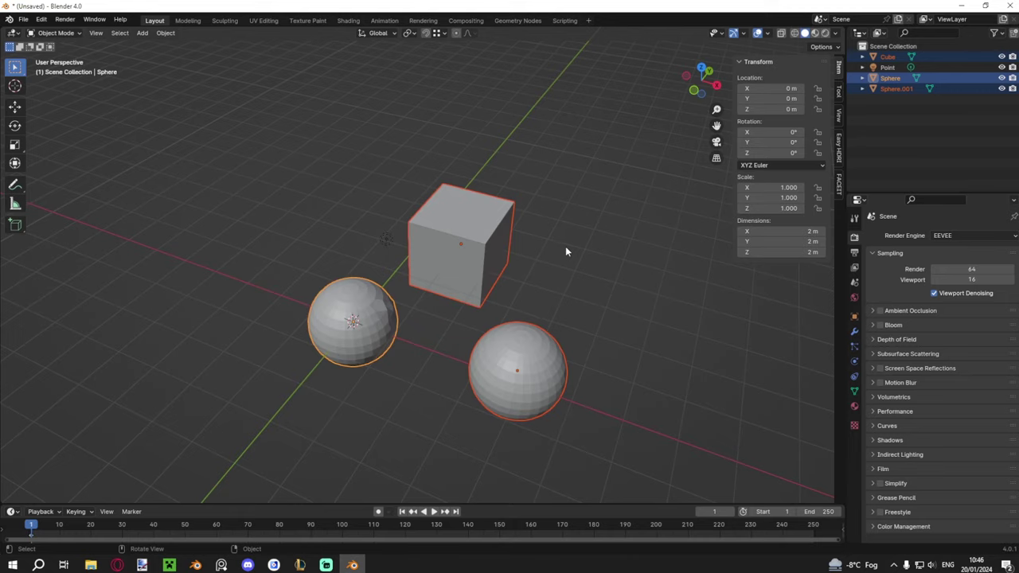
pyautogui.hotkey('ctrl', 'j')
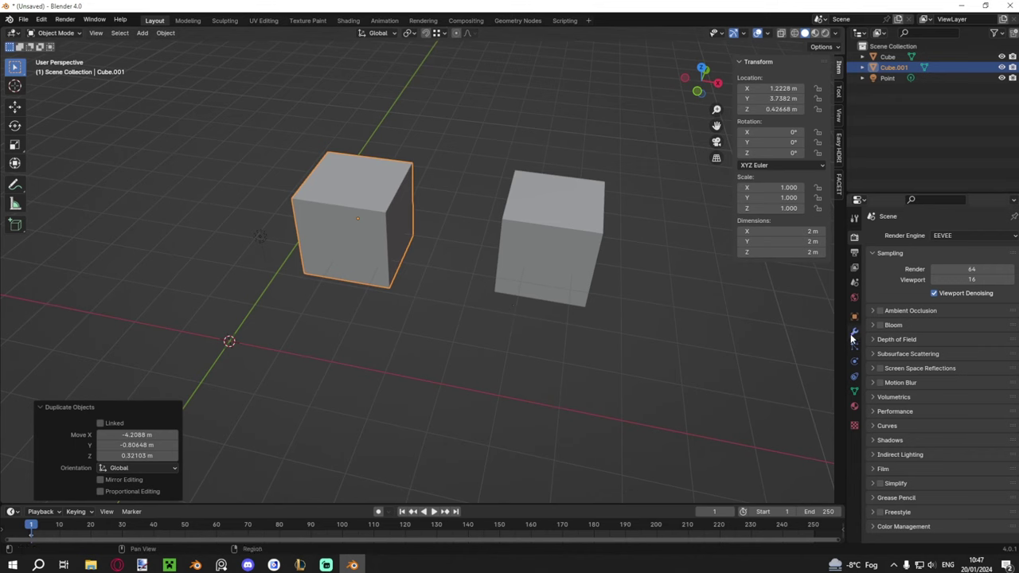
# Step: Add a Bevel modifier to the duplicated cube
pyautogui.click(854, 333)
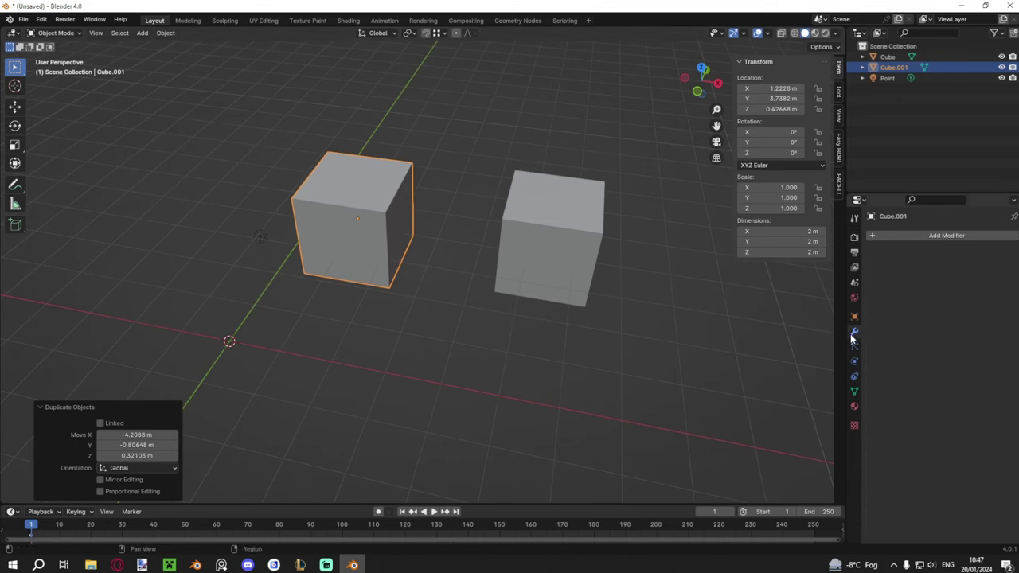
pyautogui.click(919, 234)
pyautogui.moveTo(880, 236)
pyautogui.click(794, 245)
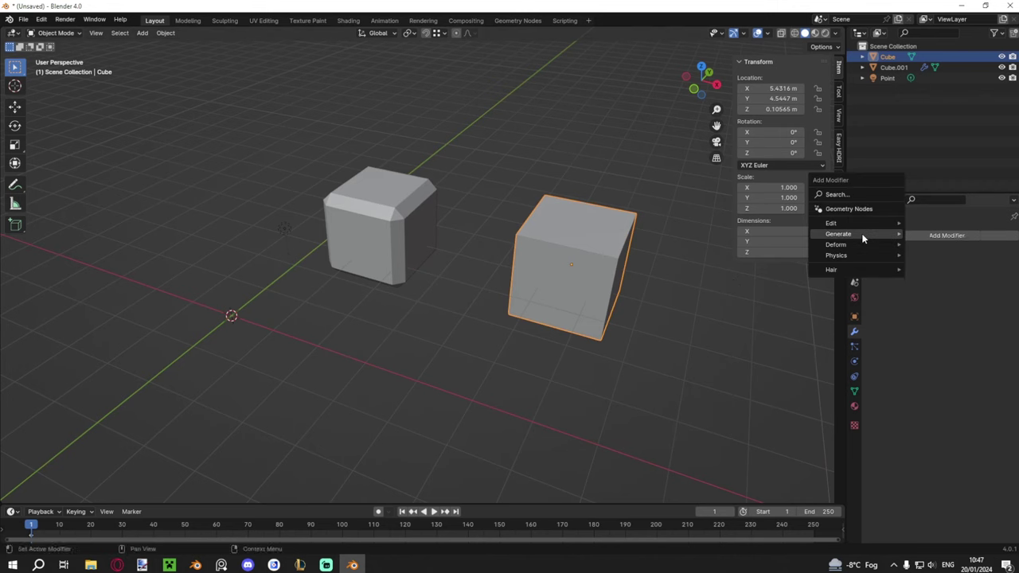
# Step: Add a Subdivision Surface modifier to the unbevelled cube and move one upper corner vertex outward in Edit Mode
pyautogui.moveTo(862, 234)
pyautogui.click(942, 373)
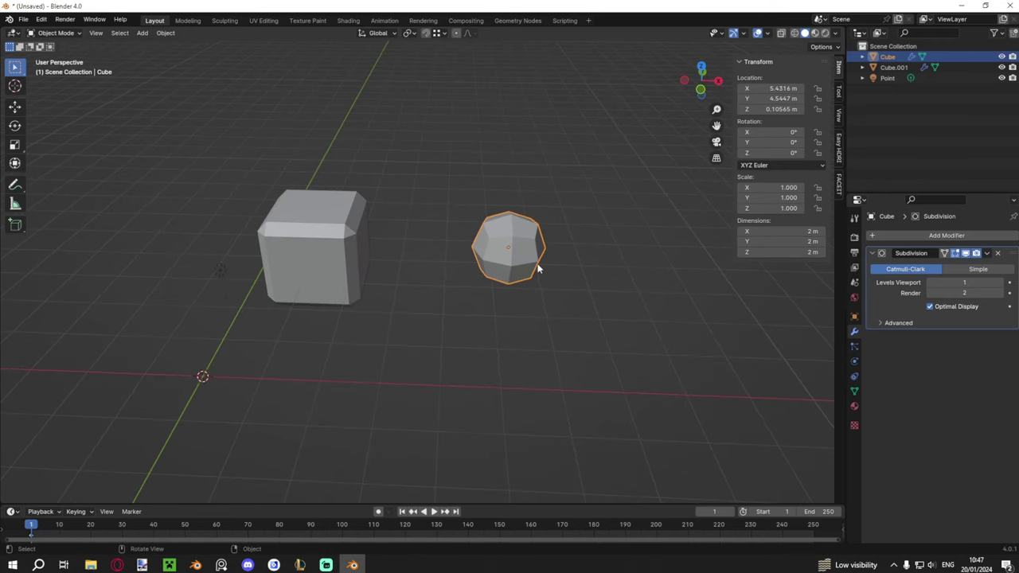
pyautogui.press('Tab')
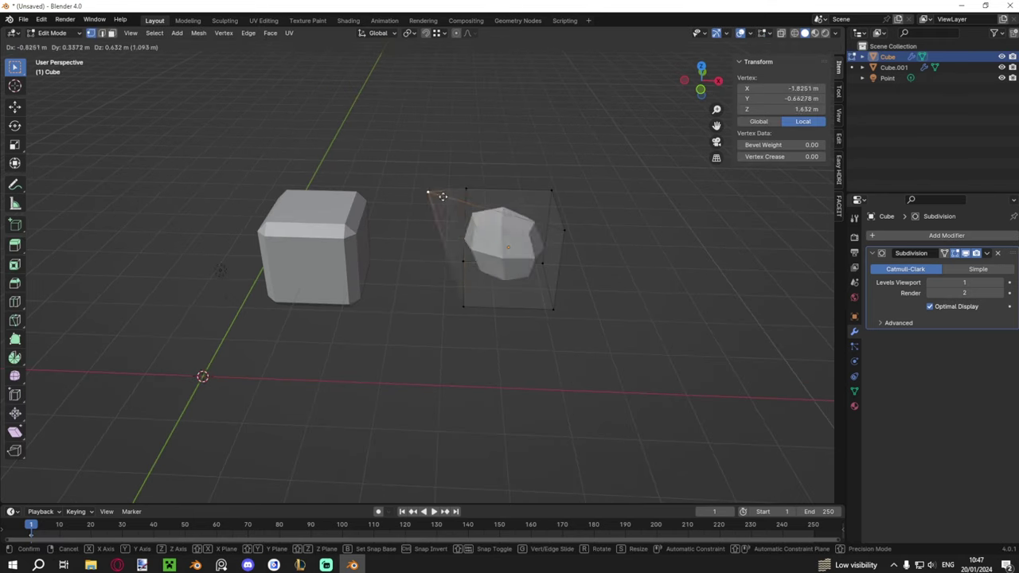